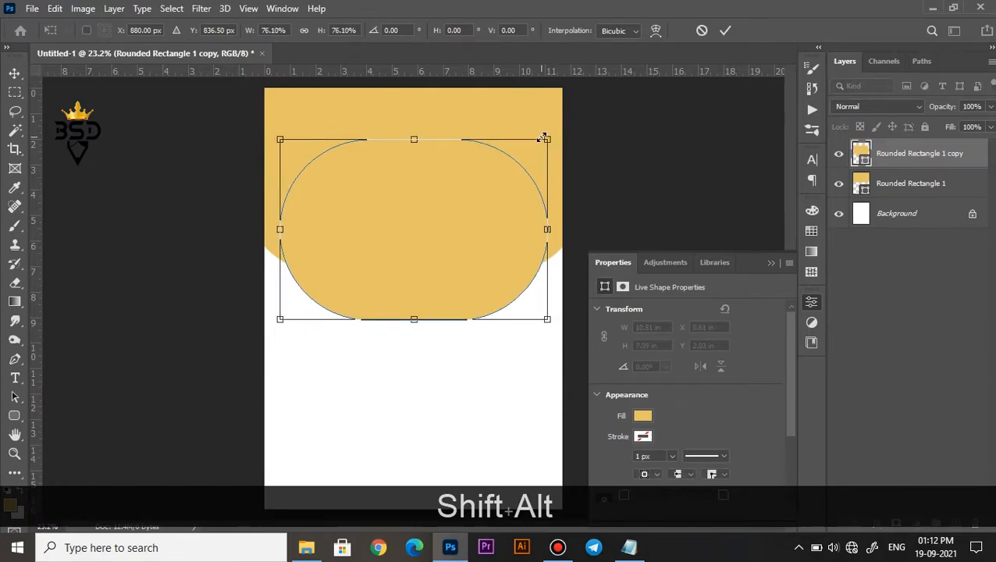
# Finish scaling the copied rounded rectangle to 76.10% and nudge it slightly down the canvas.
pyautogui.press('Return')
pyautogui.scroll(-2, 414, 227)
pyautogui.scroll(1, 396, 268)
pyautogui.press('Down')
pyautogui.press('Down')
pyautogui.press('Down')
pyautogui.press('Down')
pyautogui.press('Down')
pyautogui.press('Down')
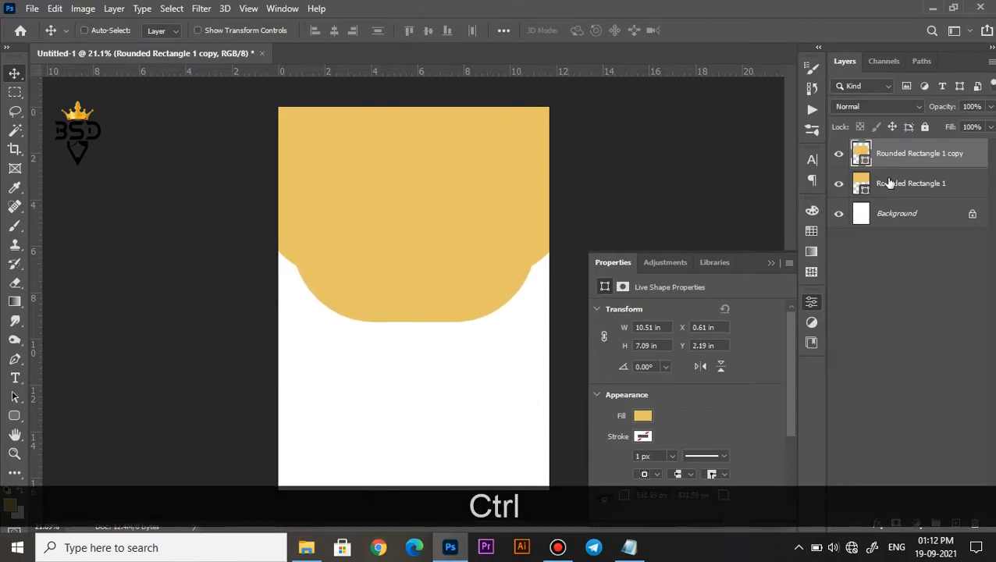
# Stretch the original rounded rectangle upward to 137.80% of its height, past the canvas's upper edge.
pyautogui.click(888, 183)
pyautogui.scroll(-3, 599, 226)
pyautogui.hotkey('ctrl', 't')
pyautogui.scroll(-2, 416, 117)
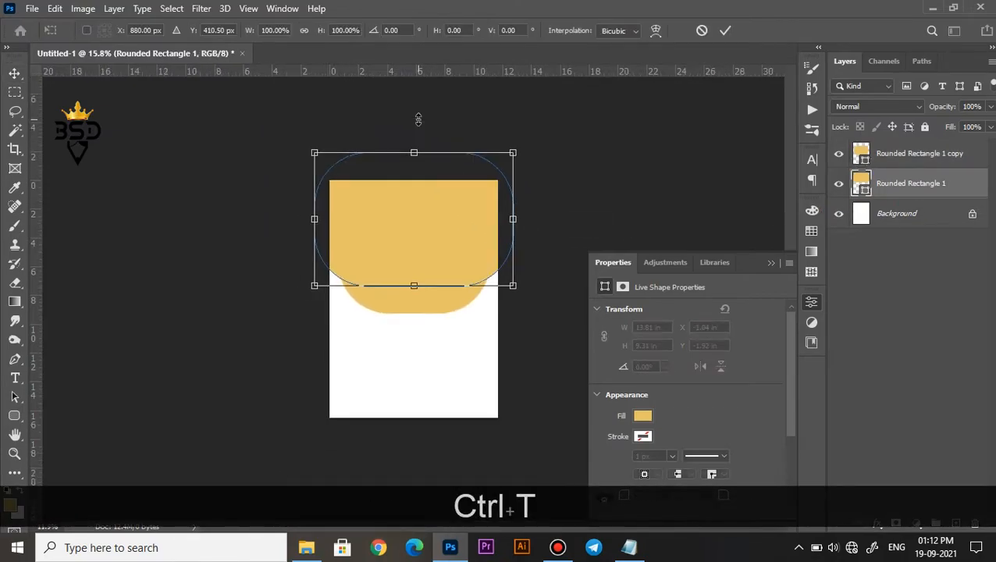
pyautogui.moveTo(416, 163); pyautogui.dragTo(415, 123)
pyautogui.click(725, 30)
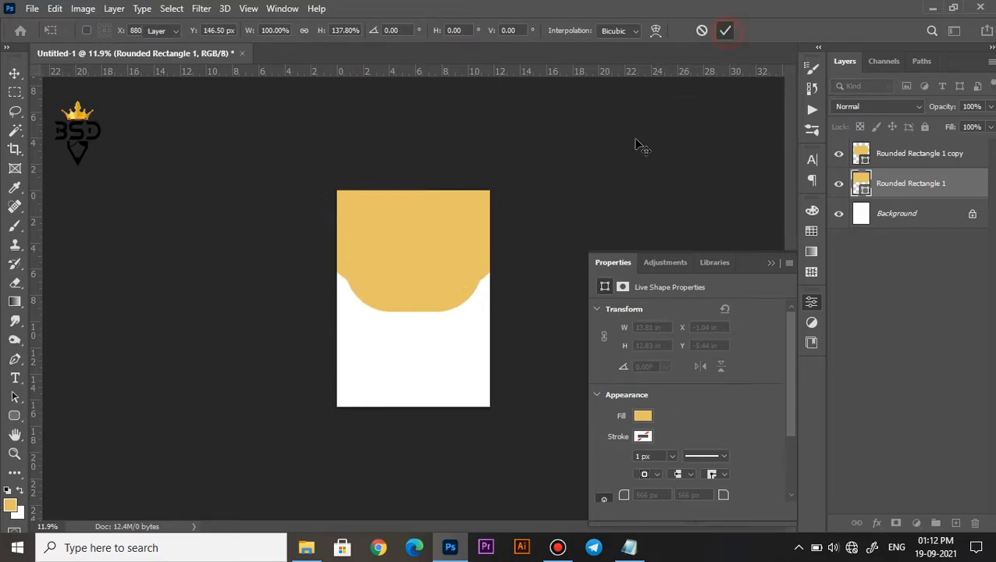
# Move both rounded rectangles down together by about 1 inch.
pyautogui.scroll(3, 452, 267)
pyautogui.keyDown('ctrl'); pyautogui.click(894, 153); pyautogui.keyUp('ctrl')
pyautogui.moveTo(471, 196); pyautogui.dragTo(472, 222)
pyautogui.scroll(1, 429, 232)
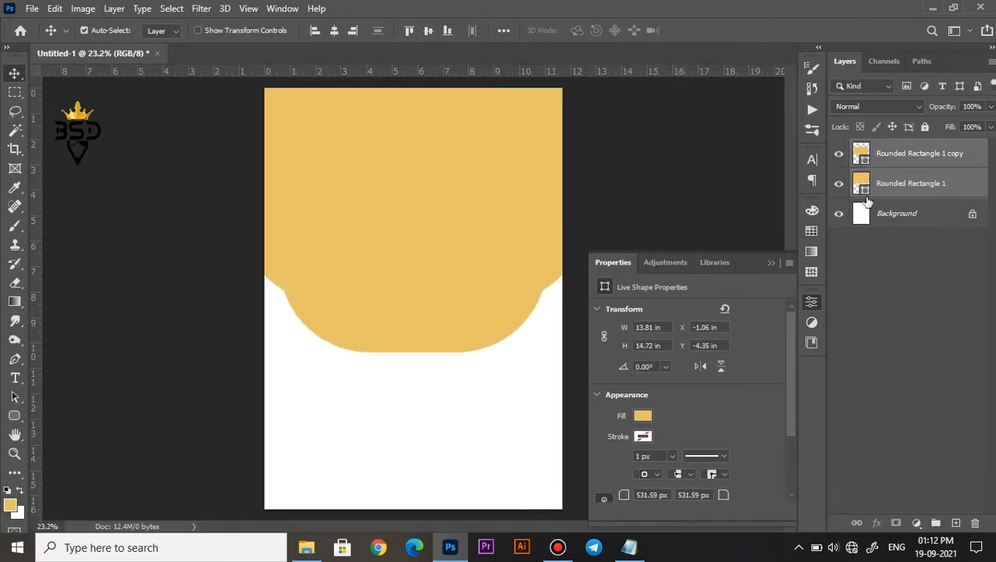
# Unlock the Background layer and center both rounded rectangles horizontally against a full-canvas selection.
pyautogui.click(896, 195)
pyautogui.click(772, 263)
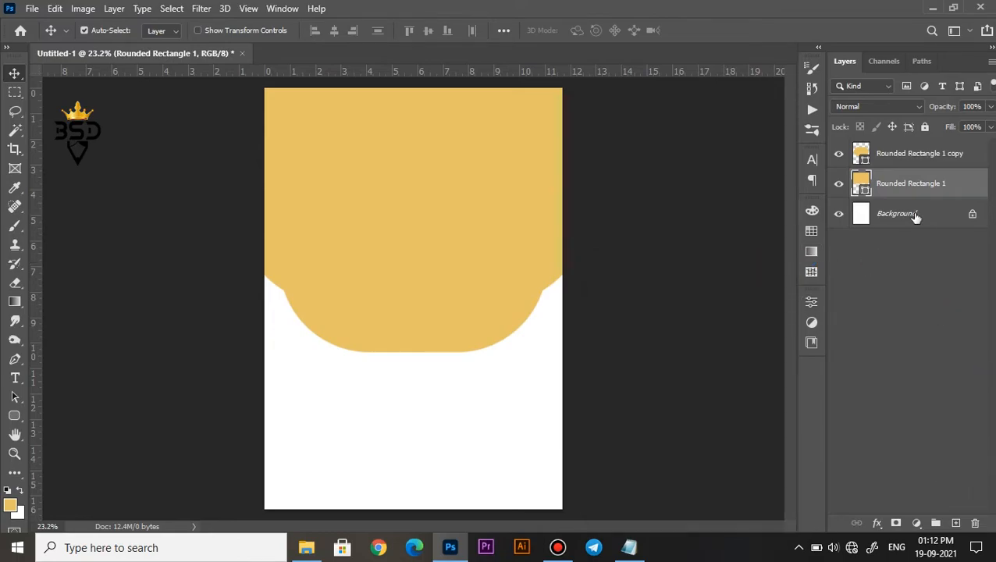
pyautogui.keyDown('ctrl'); pyautogui.click(906, 158); pyautogui.keyUp('ctrl')
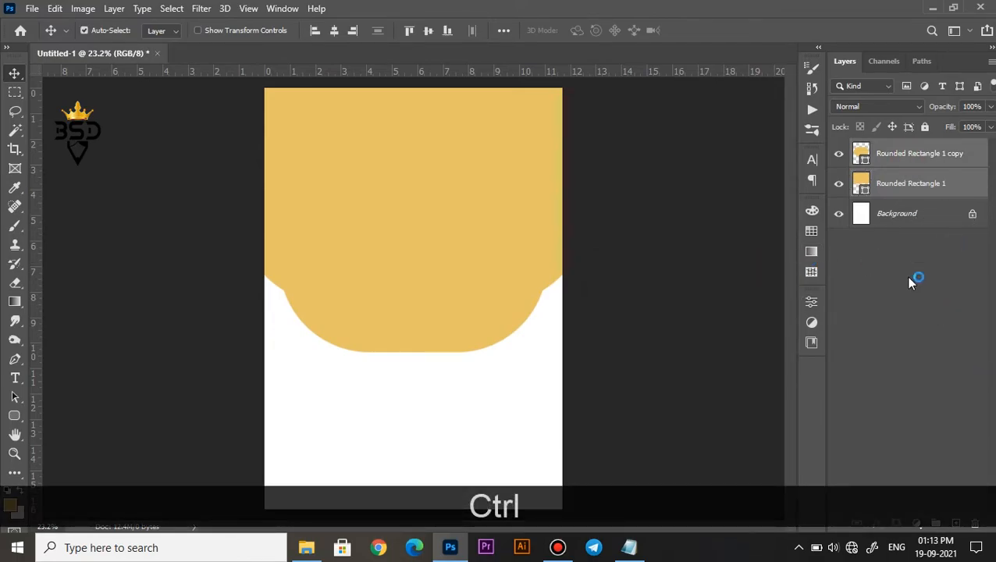
pyautogui.click(962, 220)
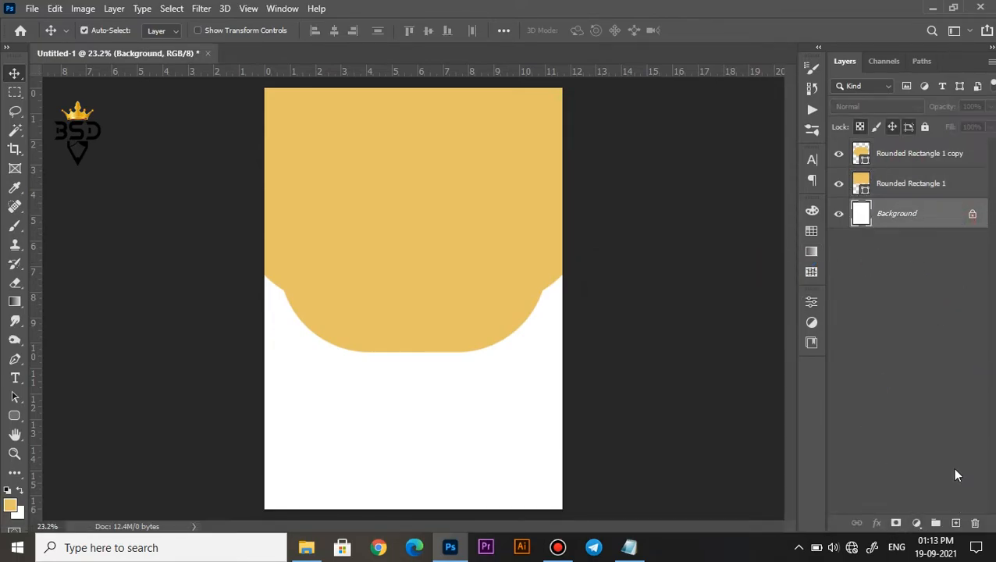
pyautogui.click(973, 216)
pyautogui.keyDown('ctrl'); pyautogui.click(860, 214); pyautogui.keyUp('ctrl')
pyautogui.click(898, 185)
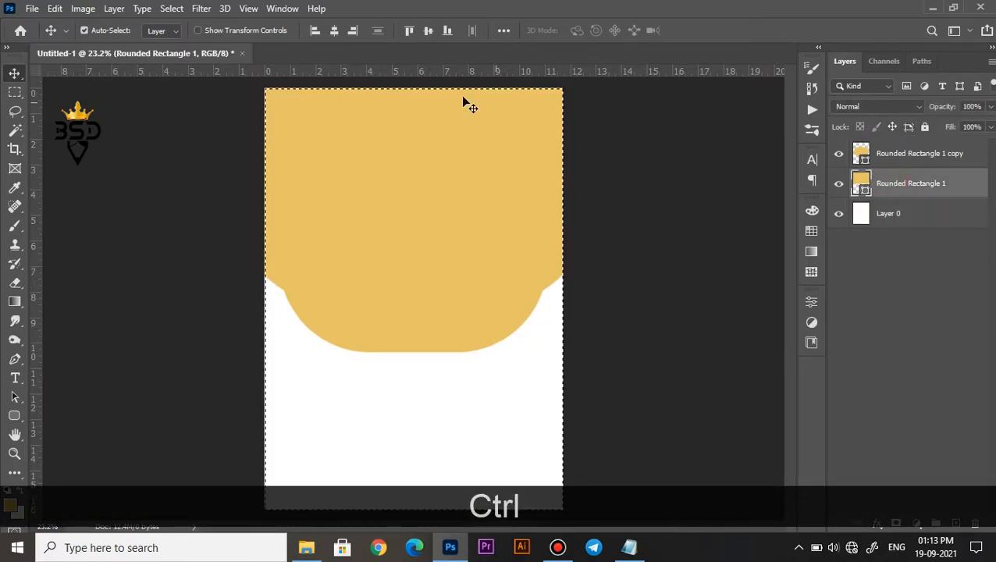
pyautogui.click(874, 155)
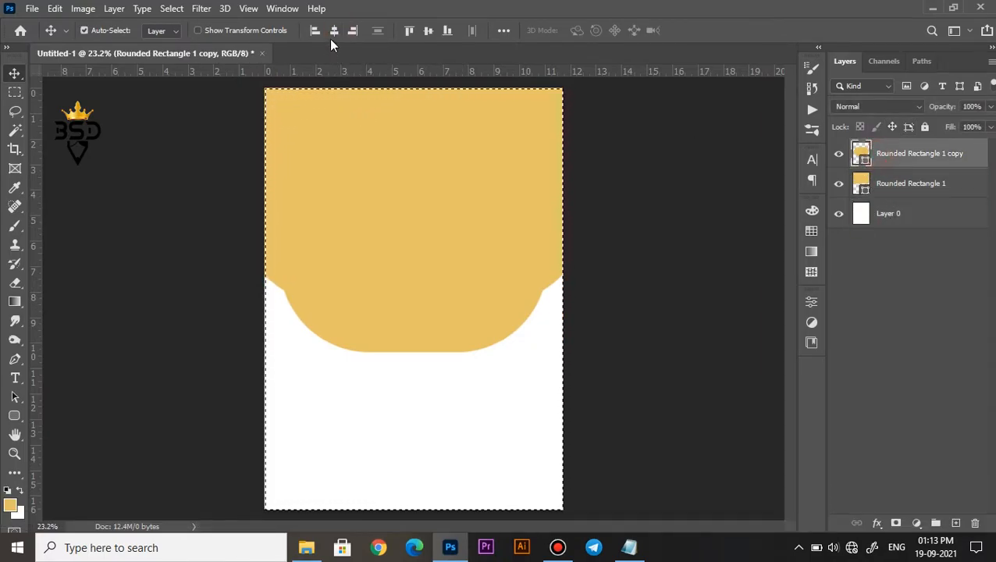
pyautogui.hotkey('ctrl', 'd')
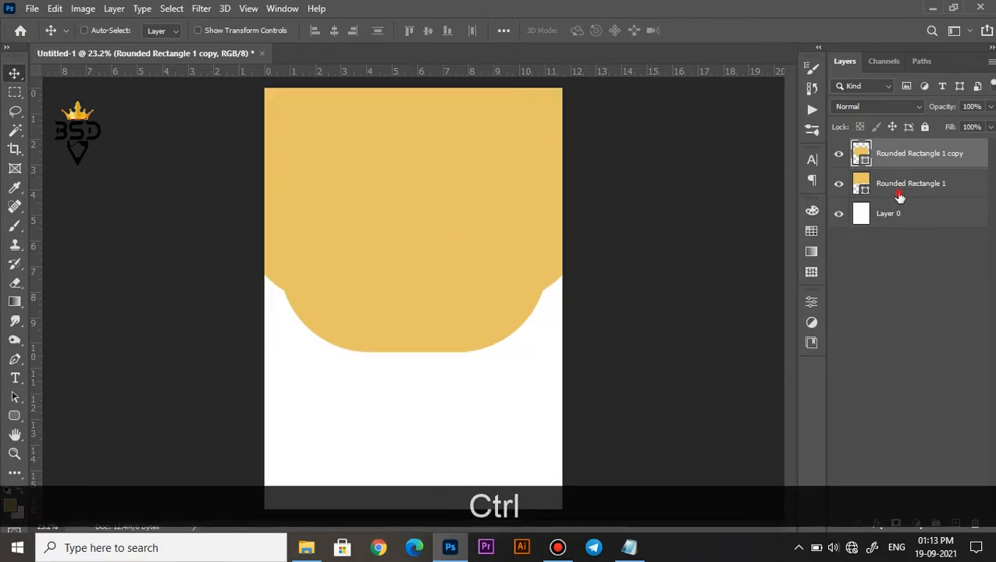
# Merge the two rounded rectangle layers into a single shape layer.
pyautogui.keyDown('ctrl'); pyautogui.click(900, 198); pyautogui.keyUp('ctrl')
pyautogui.hotkey('ctrl', 'e')
pyautogui.scroll(-1, 379, 226)
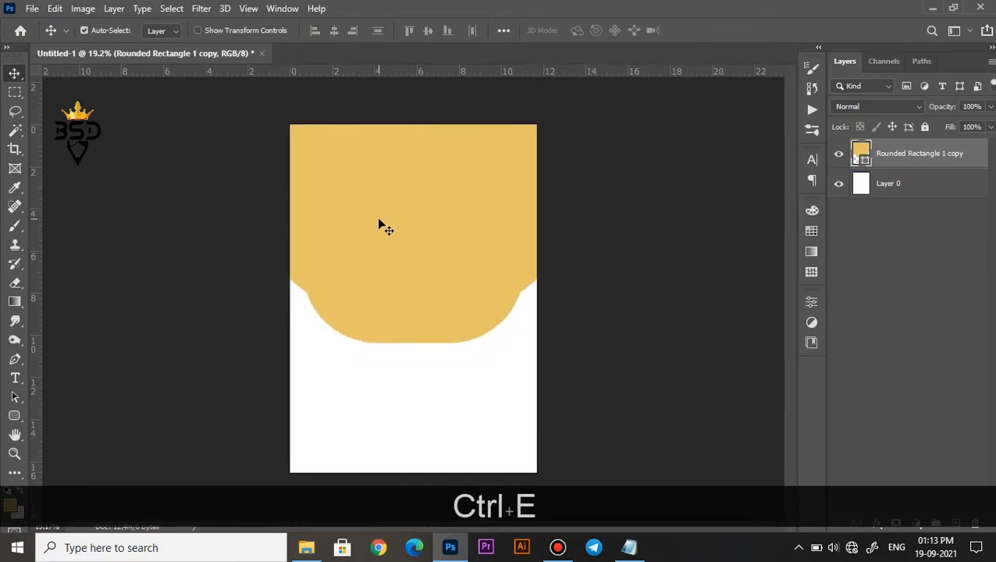
# Add a Gradient Overlay with the light-grey-to-blue radial gradient to the merged shape, keeping the artwork in view.
pyautogui.click(877, 521)
pyautogui.click(894, 471)
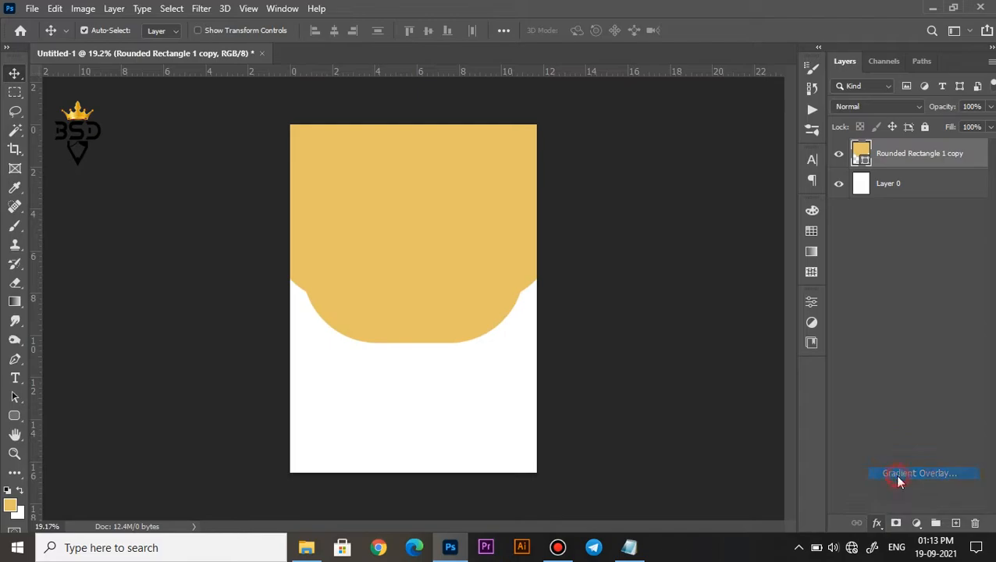
pyautogui.moveTo(549, 175); pyautogui.dragTo(631, 196)
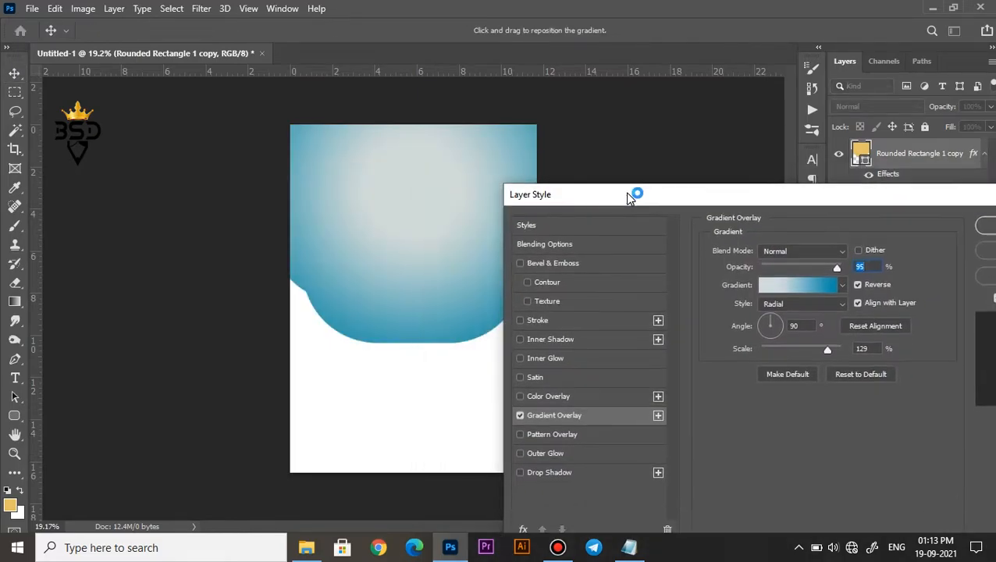
# Check the color values of the overlay gradient's light grey and blue stops.
pyautogui.click(827, 294)
pyautogui.click(839, 426)
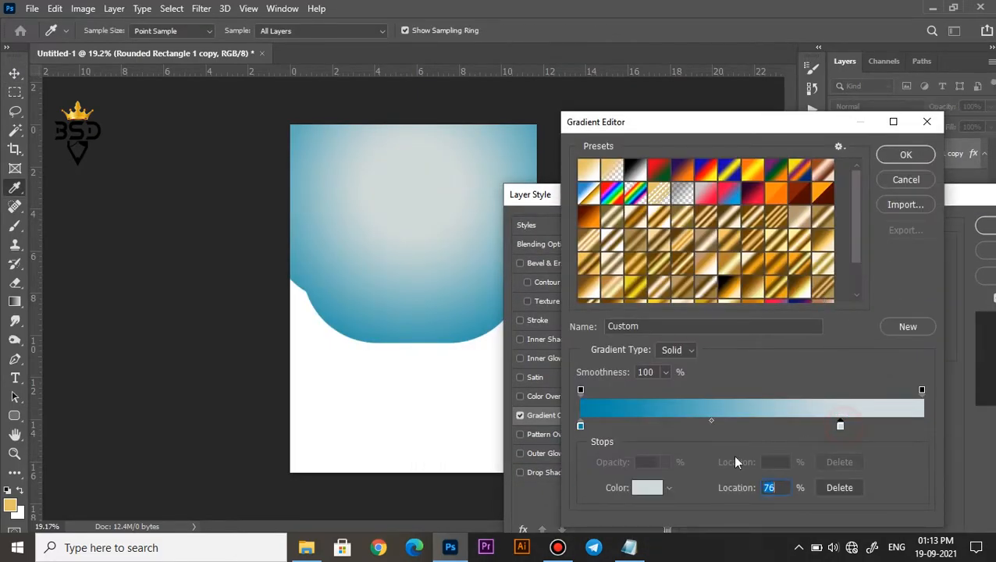
pyautogui.click(646, 488)
pyautogui.click(931, 248)
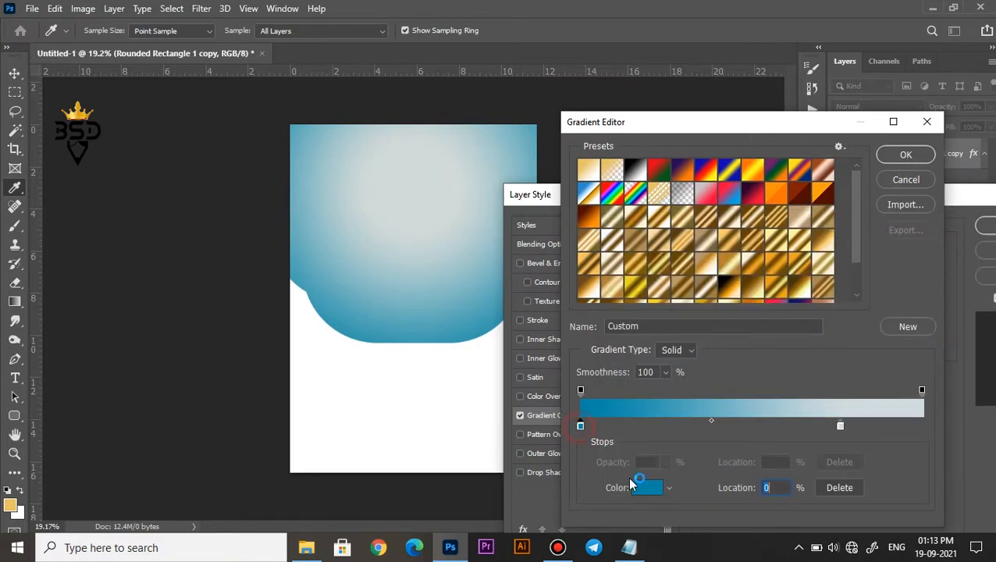
pyautogui.click(645, 489)
pyautogui.click(945, 247)
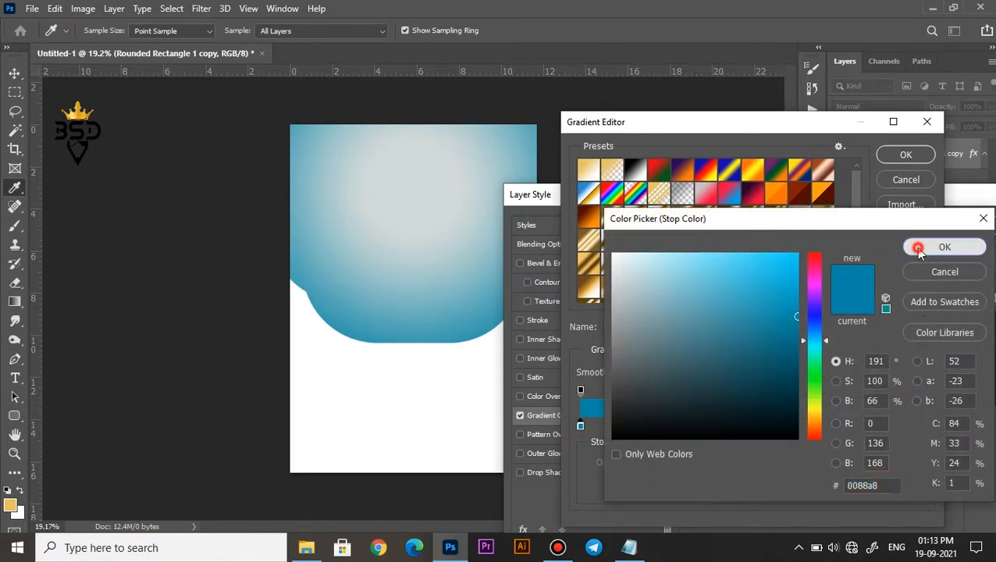
pyautogui.click(909, 179)
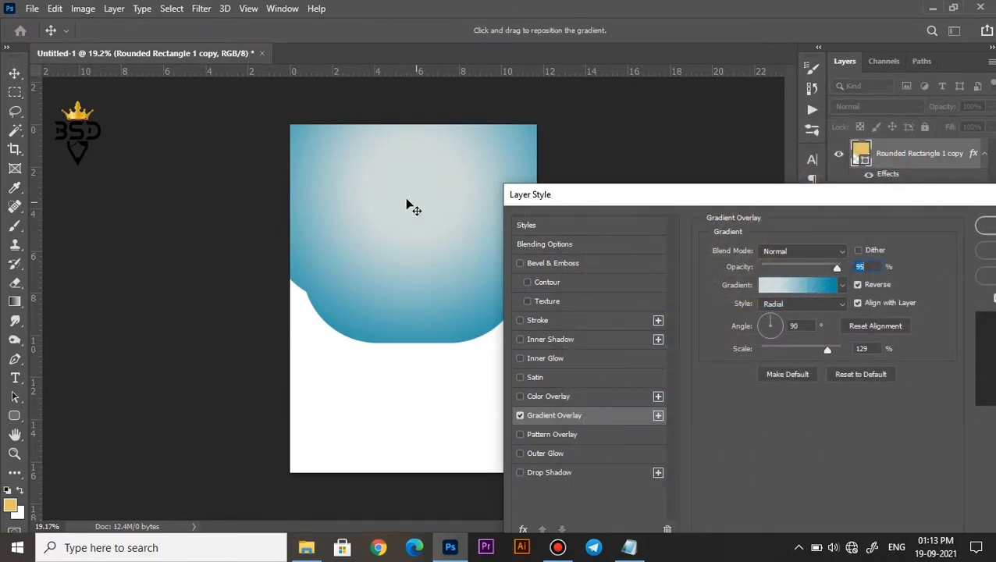
# Shift the overlay gradient slightly downward, set its scale to 118%, and apply the layer style.
pyautogui.moveTo(406, 210); pyautogui.dragTo(406, 228)
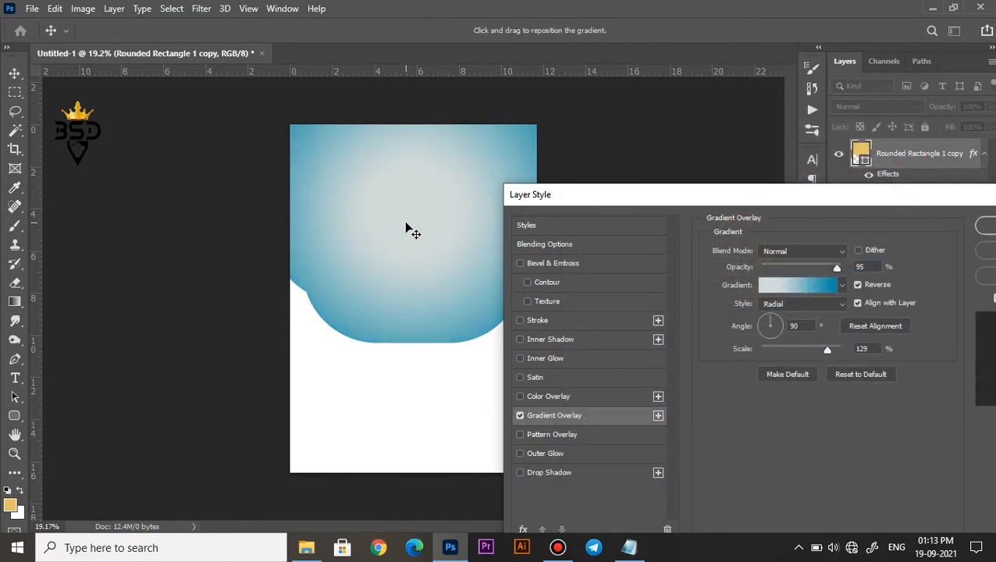
pyautogui.click(981, 228)
pyautogui.hotkey('ctrl', '0')
pyautogui.scroll(-2, 445, 238)
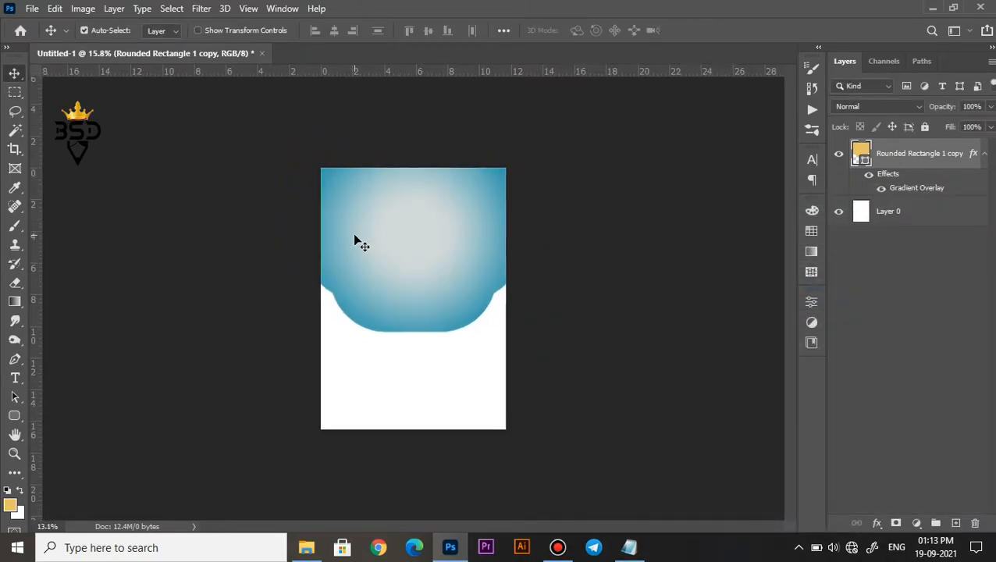
# Place the cake image from the image folder into the poster document.
pyautogui.scroll(3, 354, 241)
pyautogui.click(307, 547)
pyautogui.moveTo(269, 215); pyautogui.dragTo(410, 232)
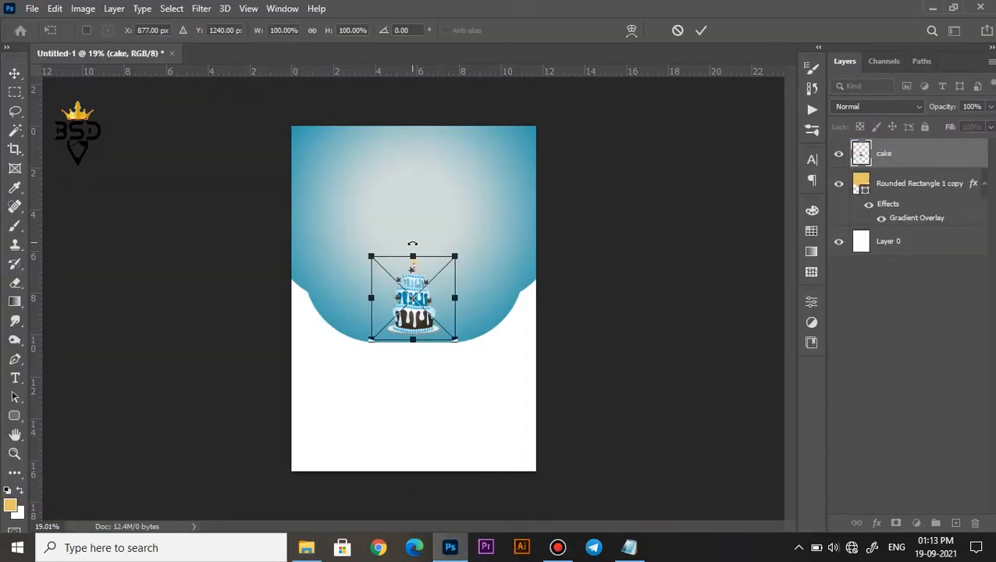
pyautogui.scroll(4, 413, 243)
pyautogui.scroll(-2, 413, 239)
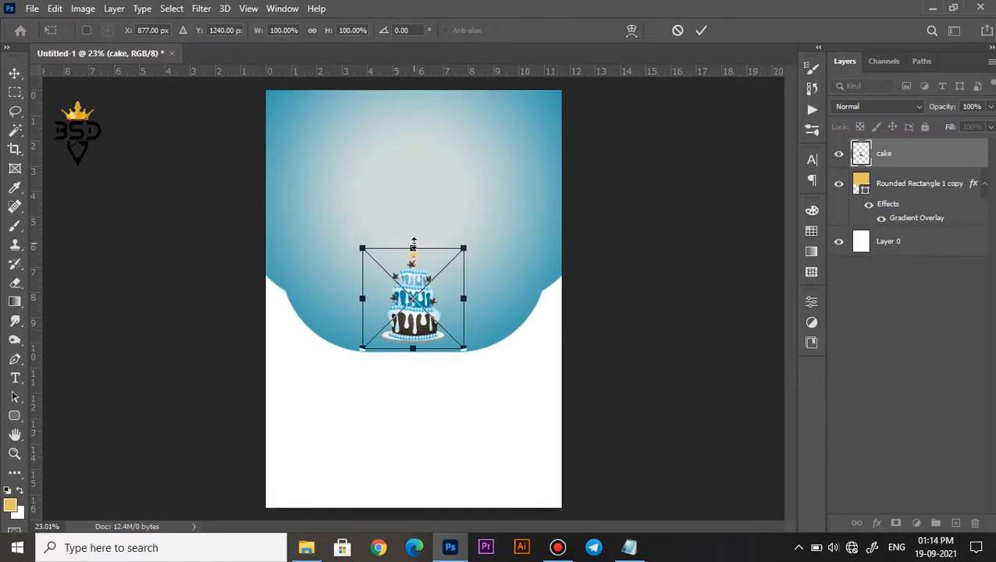
pyautogui.scroll(-1, 424, 244)
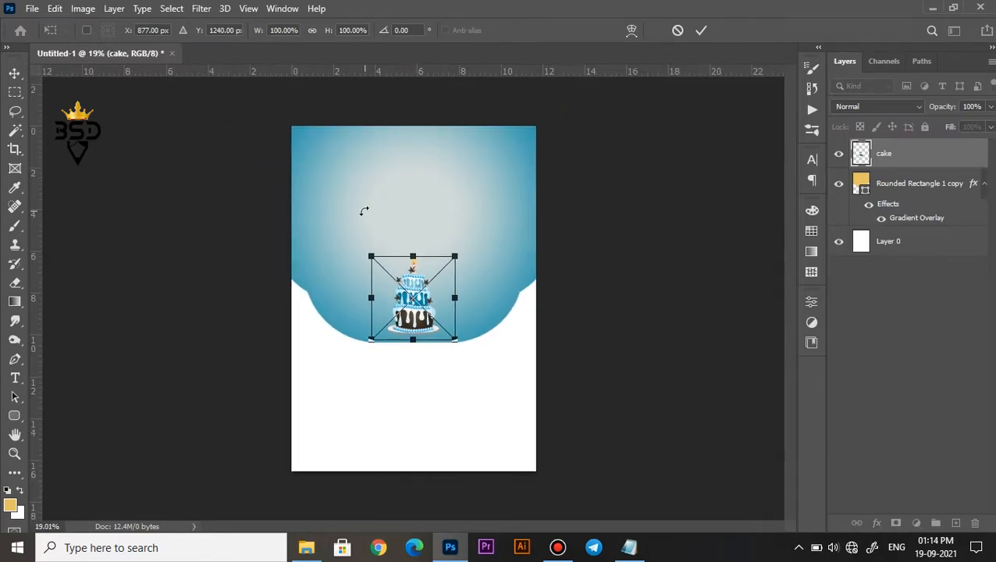
# Enlarge the cake to 232.52% and raise it so its base overlaps the blue shape's lower edge.
pyautogui.scroll(1, 409, 215)
pyautogui.moveTo(459, 246); pyautogui.dragTo(537, 188)
pyautogui.moveTo(457, 309); pyautogui.dragTo(456, 297)
pyautogui.moveTo(527, 160); pyautogui.dragTo(532, 155)
pyautogui.press('Return')
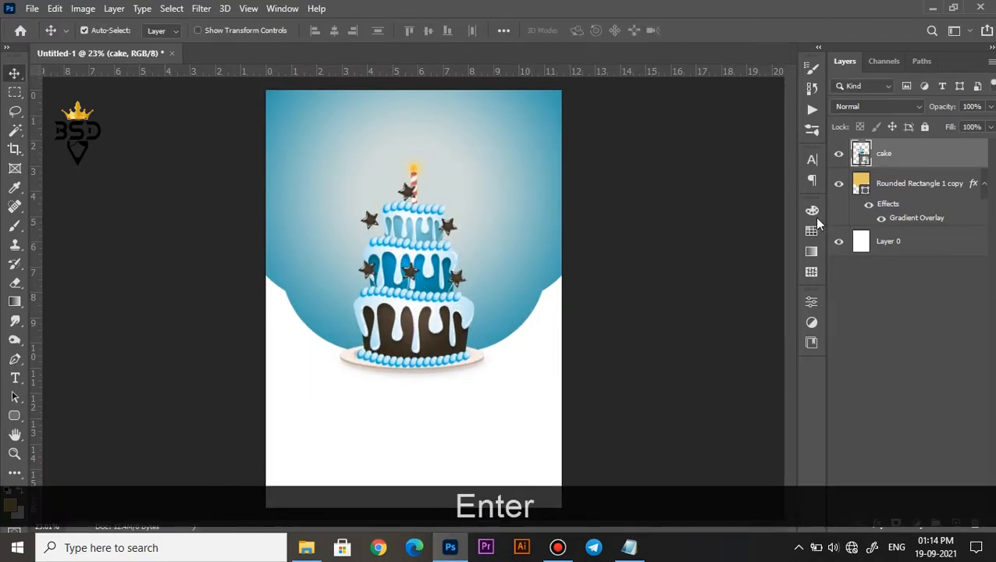
# Convert the merged rounded shape layer to a smart object and clip the cake layer to it.
pyautogui.click(882, 185)
pyautogui.rightClick(884, 186)
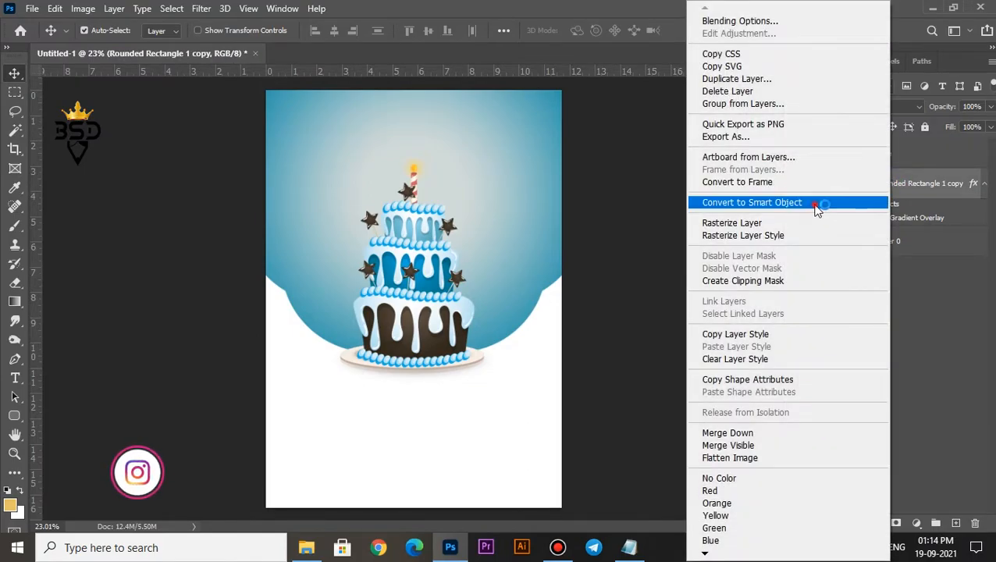
pyautogui.click(816, 205)
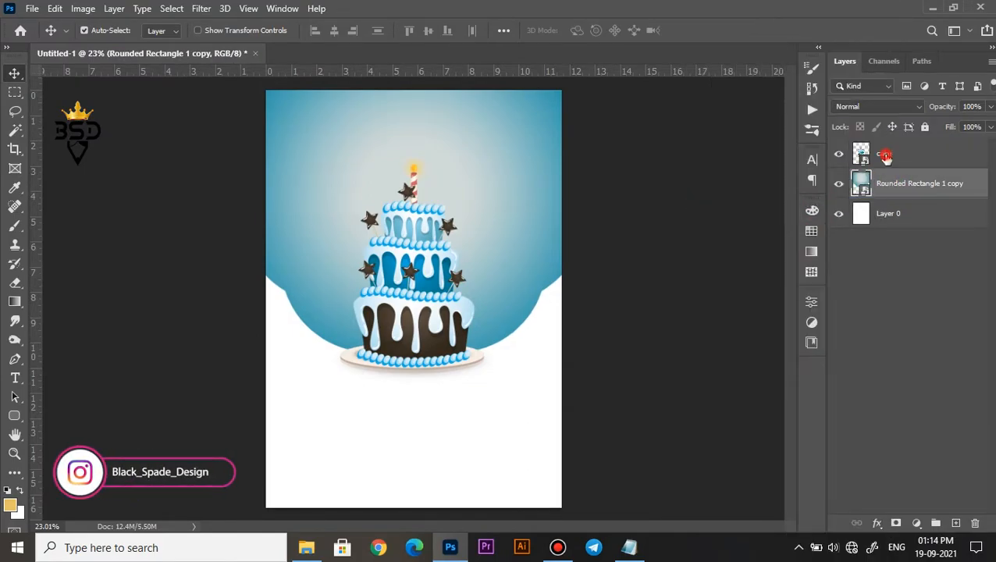
pyautogui.rightClick(886, 156)
pyautogui.click(805, 331)
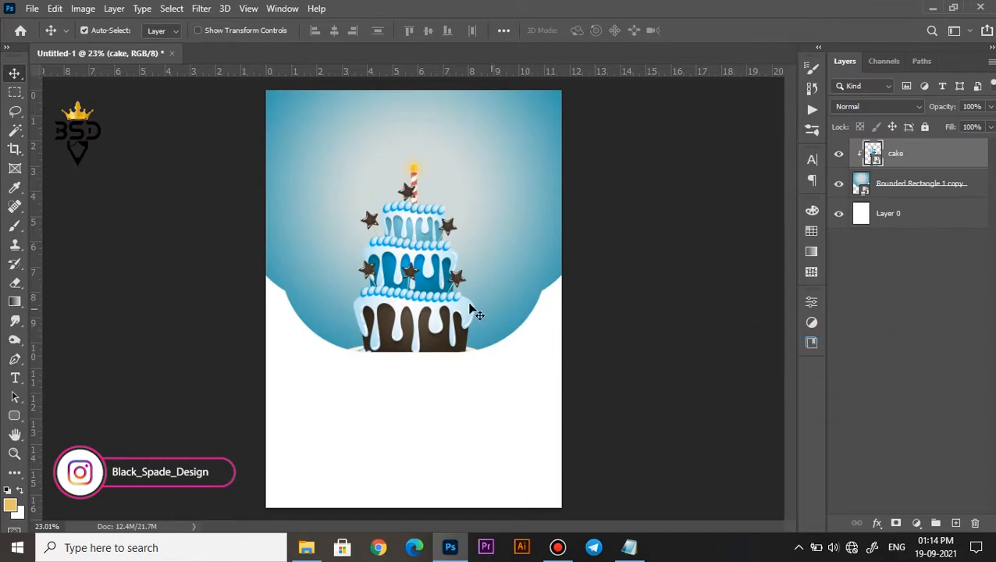
# Enlarge the clipped cake to 248.07%.
pyautogui.scroll(-2, 485, 313)
pyautogui.hotkey('ctrl', 't')
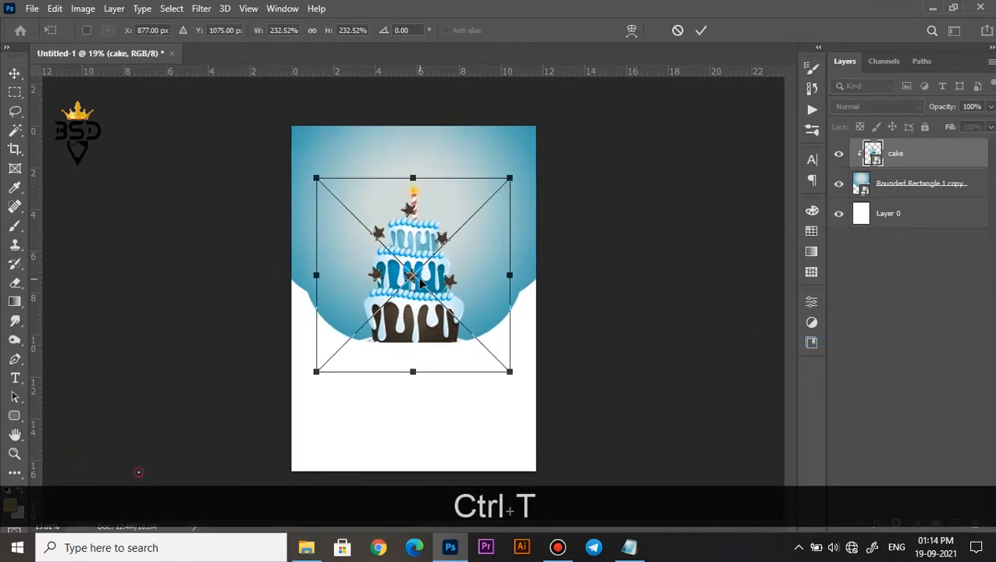
pyautogui.scroll(2, 422, 297)
pyautogui.moveTo(551, 119); pyautogui.dragTo(562, 112)
pyautogui.press('Return')
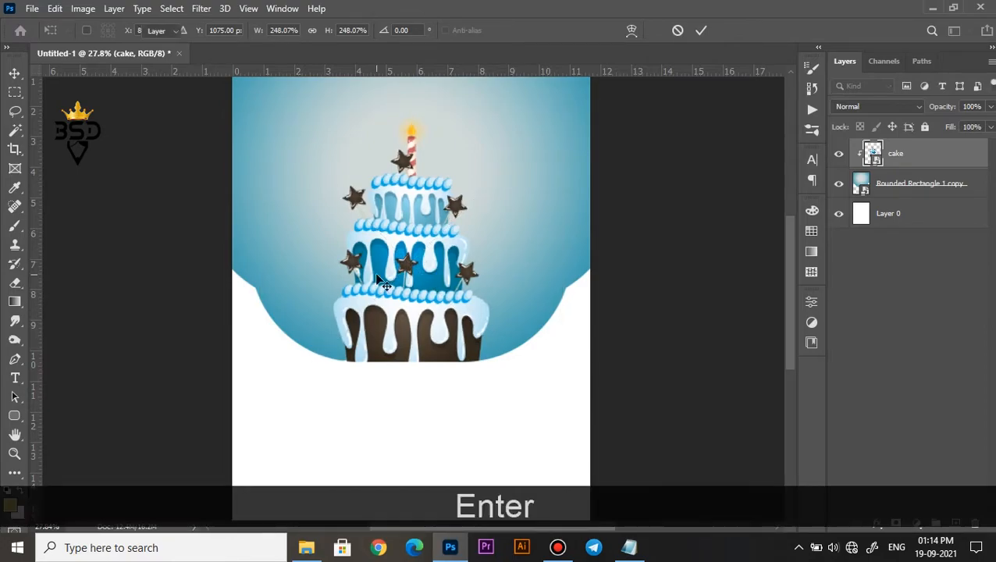
pyautogui.scroll(-2, 386, 279)
pyautogui.scroll(1, 387, 278)
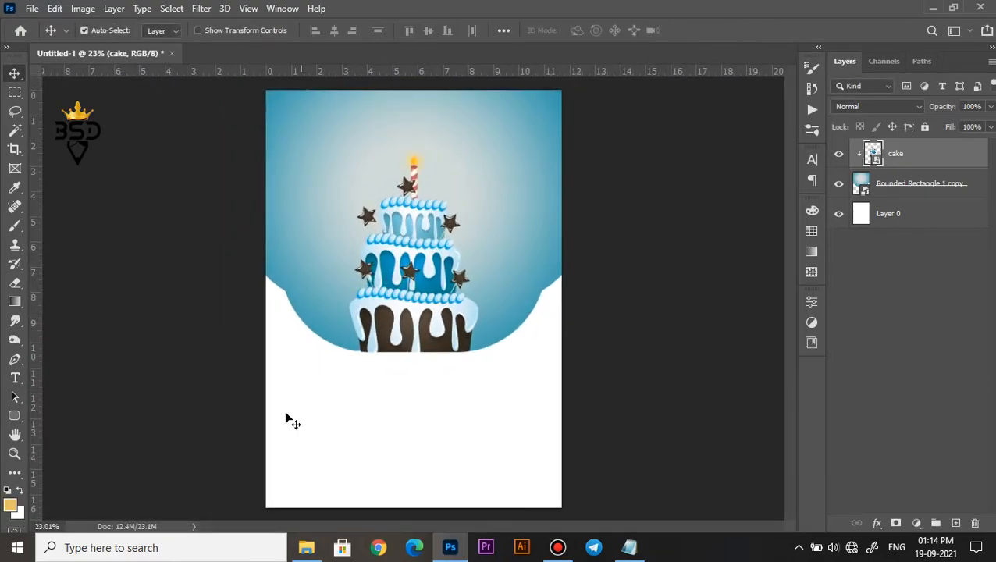
# Place the 321539-P998SL-521 sunburst image, enlarge it to 179.73%, and center it over the blue shape.
pyautogui.click(306, 547)
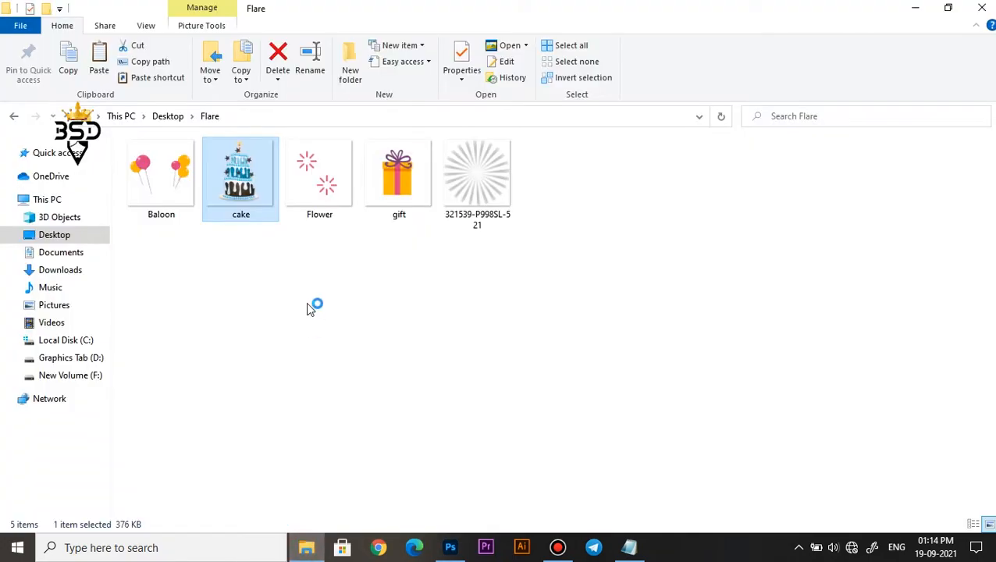
pyautogui.click(402, 191)
pyautogui.moveTo(475, 191); pyautogui.dragTo(449, 283)
pyautogui.moveTo(507, 207); pyautogui.dragTo(584, 159)
pyautogui.moveTo(486, 266); pyautogui.dragTo(486, 213)
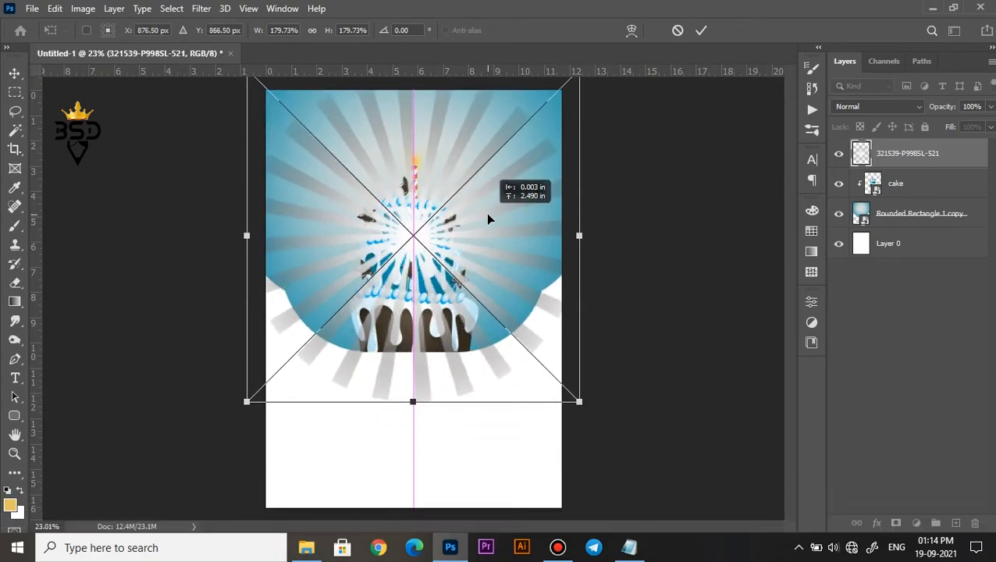
# Enlarge the sunburst further to cover the whole blue shape and move it slightly up.
pyautogui.hotkey('ctrl', '-')
pyautogui.moveTo(527, 141); pyautogui.dragTo(550, 118)
pyautogui.moveTo(461, 234); pyautogui.dragTo(459, 219)
pyautogui.click(699, 34)
# Move the cake layer above the sunburst layer and set the sunburst's blend mode to Divide.
pyautogui.moveTo(896, 184); pyautogui.dragTo(887, 149)
pyautogui.click(881, 109)
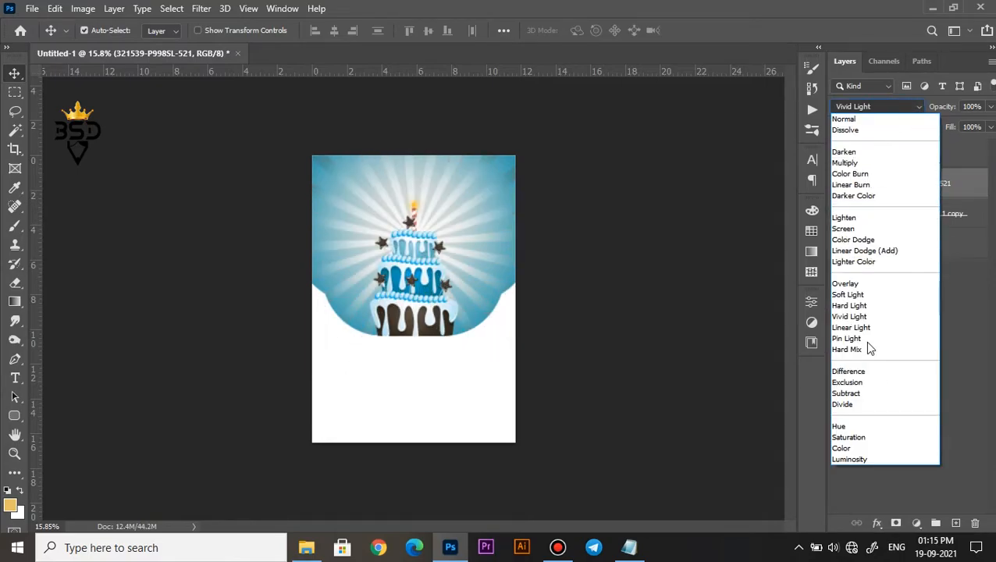
pyautogui.click(859, 404)
pyautogui.click(483, 222)
pyautogui.scroll(4, 483, 223)
pyautogui.scroll(-2, 482, 223)
# Lower the sunburst layer's opacity to 26% and select the cake layer.
pyautogui.moveTo(915, 110)
pyautogui.mouseDown()
pyautogui.moveTo(902, 108)
pyautogui.moveTo(989, 112)
pyautogui.moveTo(897, 114)
pyautogui.mouseUp()
pyautogui.click(894, 186)
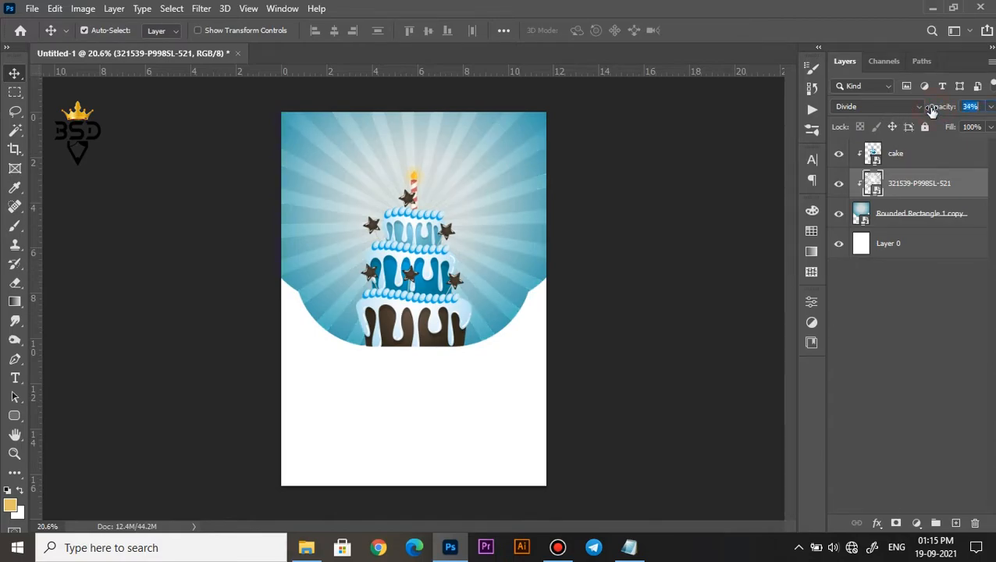
pyautogui.scroll(-1, 497, 214)
pyautogui.scroll(2, 496, 214)
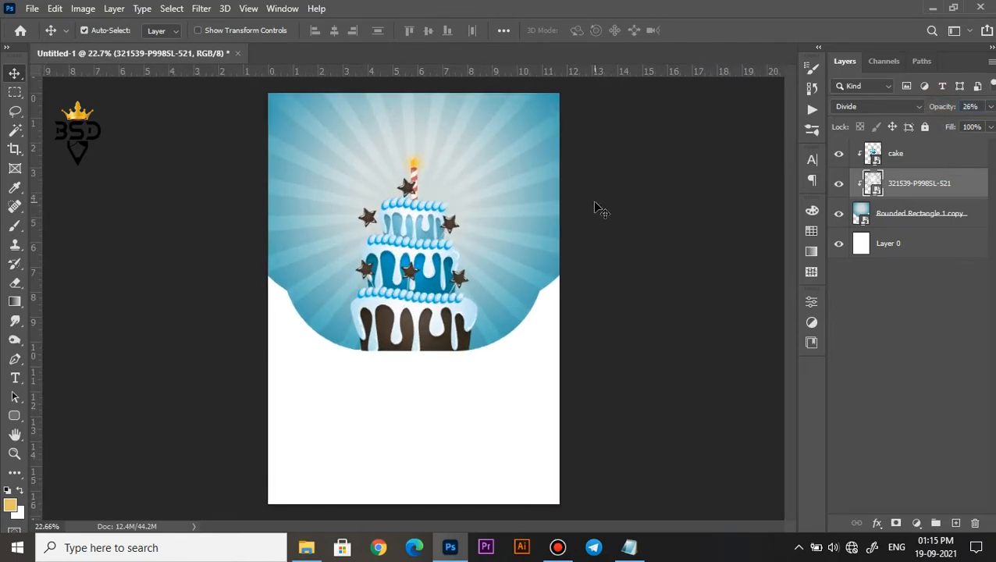
pyautogui.hotkey('ctrl', '-')
pyautogui.hotkey('ctrl', '0')
pyautogui.click(878, 157)
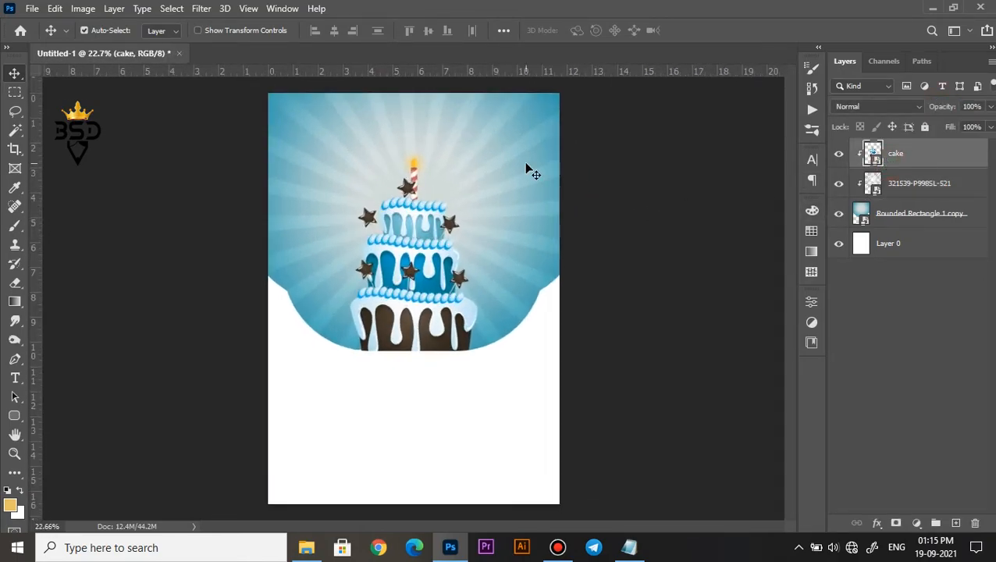
# Darken the cake layer slightly with a Curves adjustment that sets the black point input to 9.
pyautogui.hotkey('ctrl', 'm')
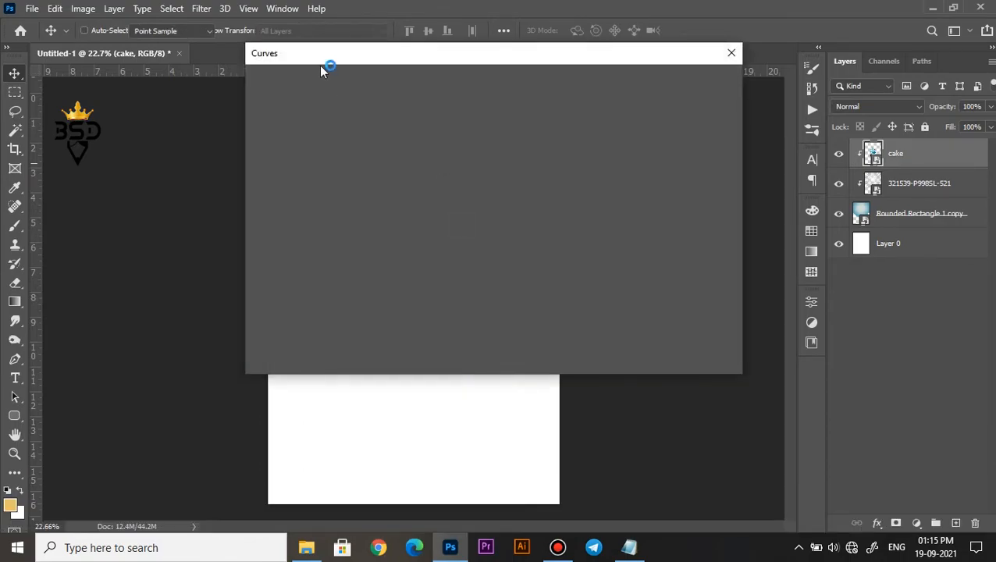
pyautogui.moveTo(281, 54); pyautogui.dragTo(500, 98)
pyautogui.moveTo(544, 372); pyautogui.dragTo(549, 375)
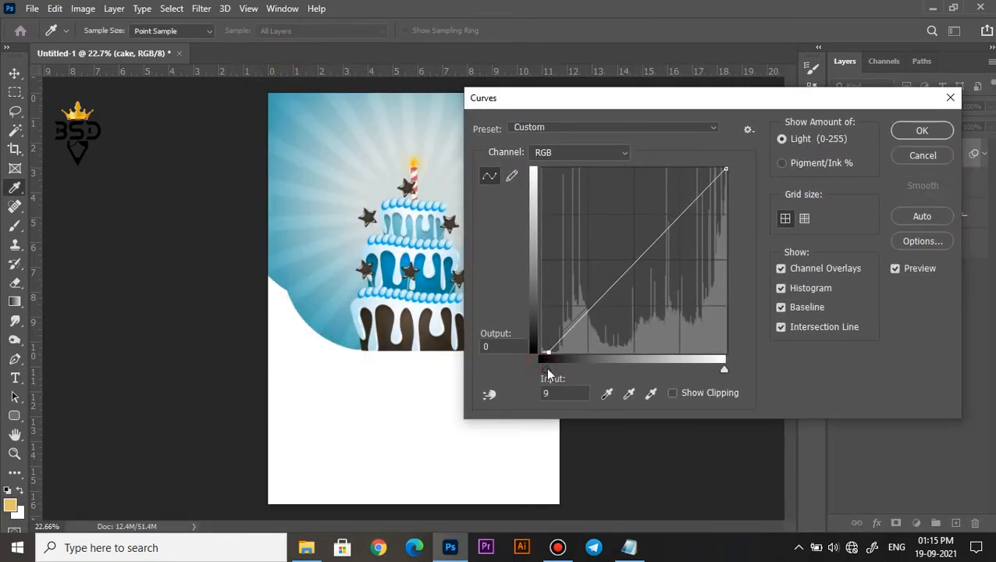
pyautogui.click(906, 130)
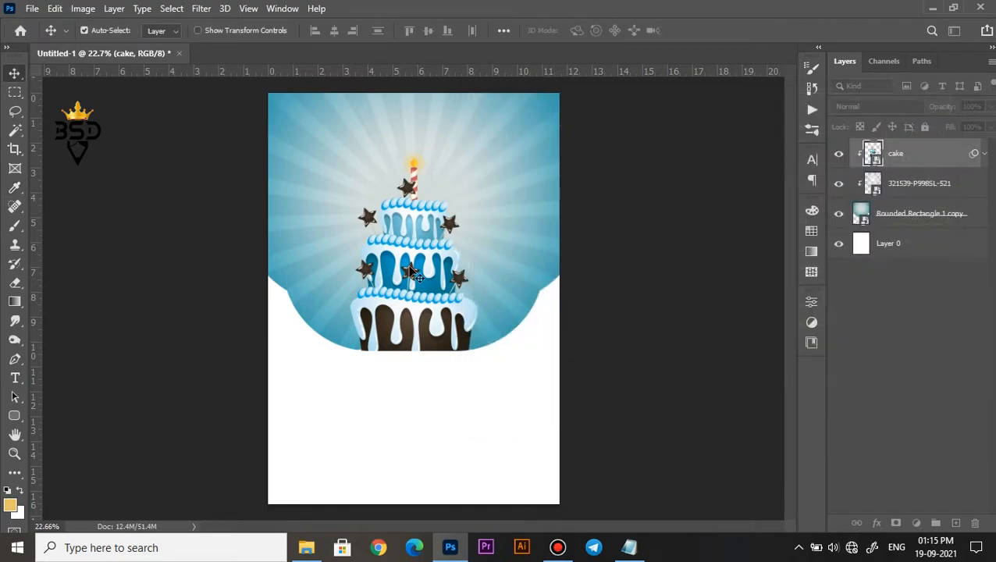
# Add a light blue Solid Color fill layer with color ddf5f9 directly above Layer 0.
pyautogui.click(898, 289)
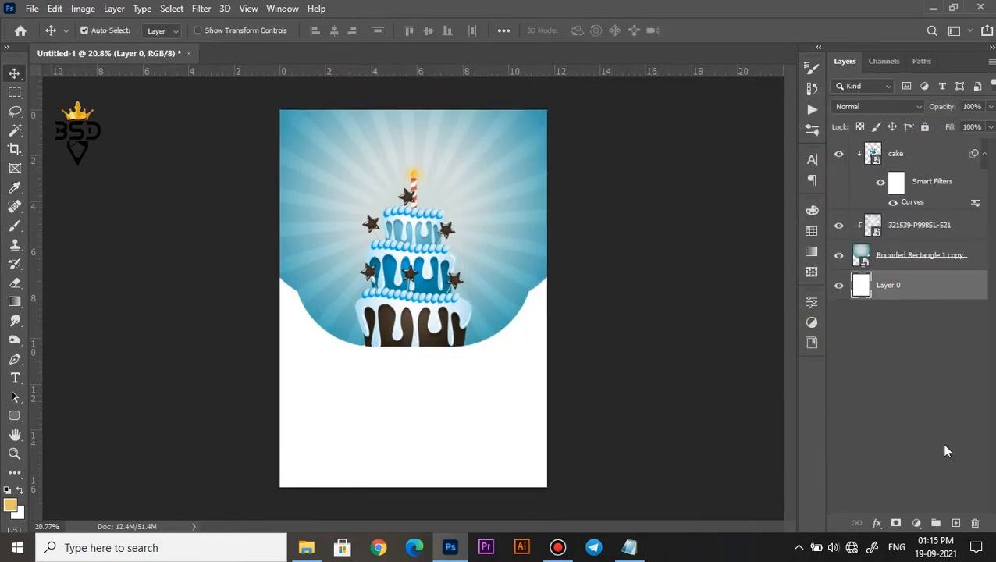
pyautogui.click(915, 527)
pyautogui.click(922, 262)
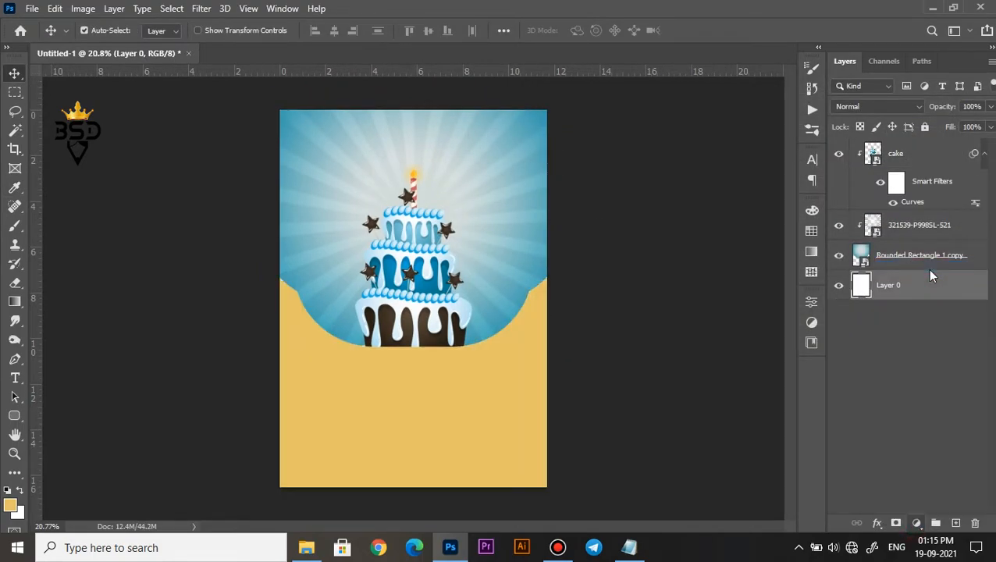
pyautogui.click(329, 236)
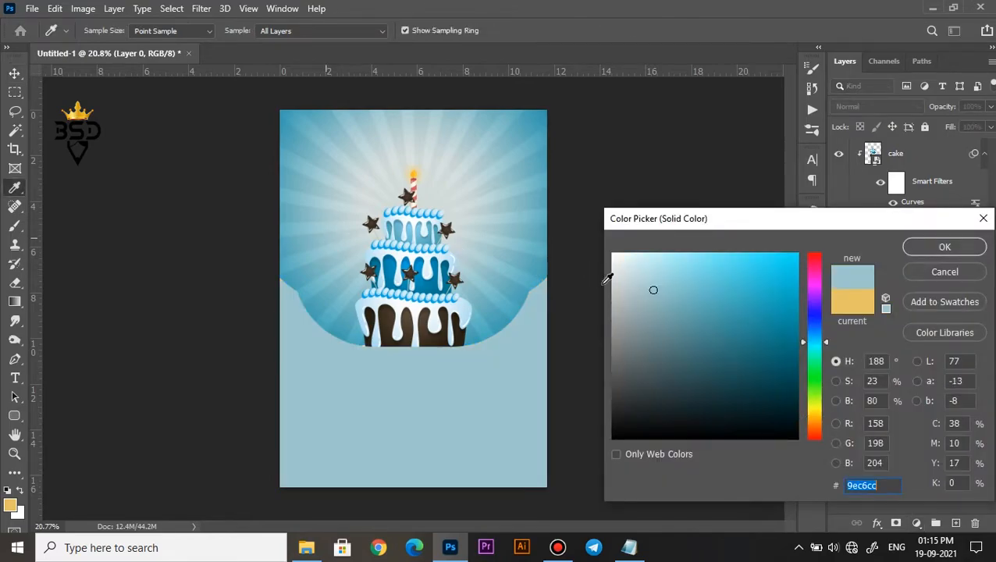
pyautogui.click(630, 257)
pyautogui.click(945, 247)
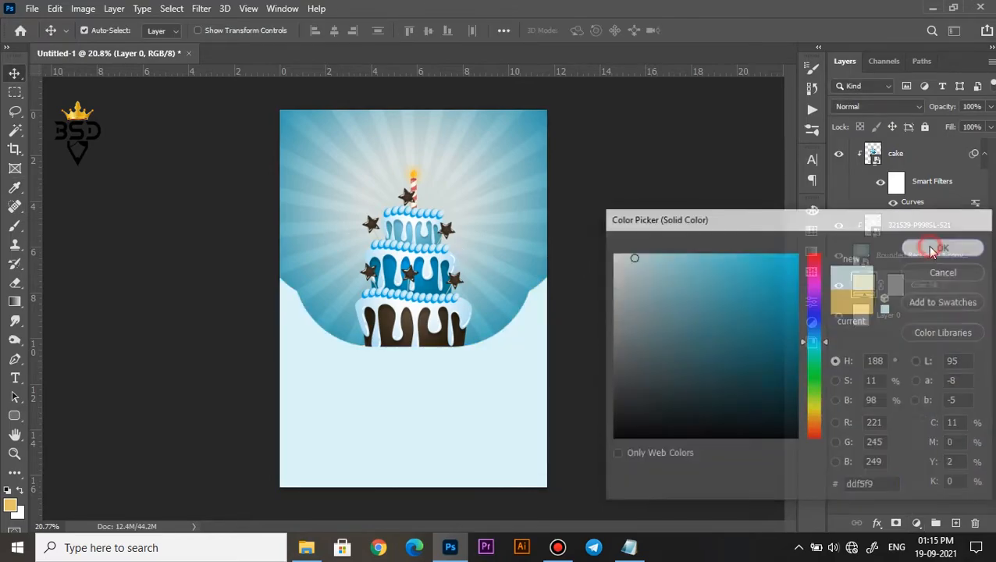
# Add a drop shadow to the Rounded Rectangle 1 copy layer and set its color to 71b4bf, sampled from the blue shape.
pyautogui.click(896, 258)
pyautogui.click(878, 524)
pyautogui.click(897, 517)
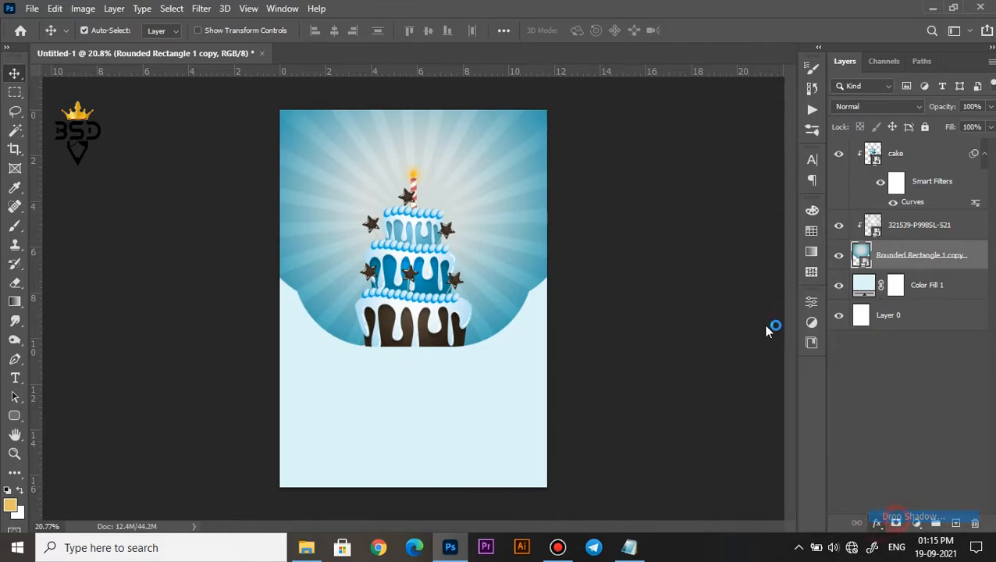
pyautogui.moveTo(592, 179); pyautogui.dragTo(676, 247)
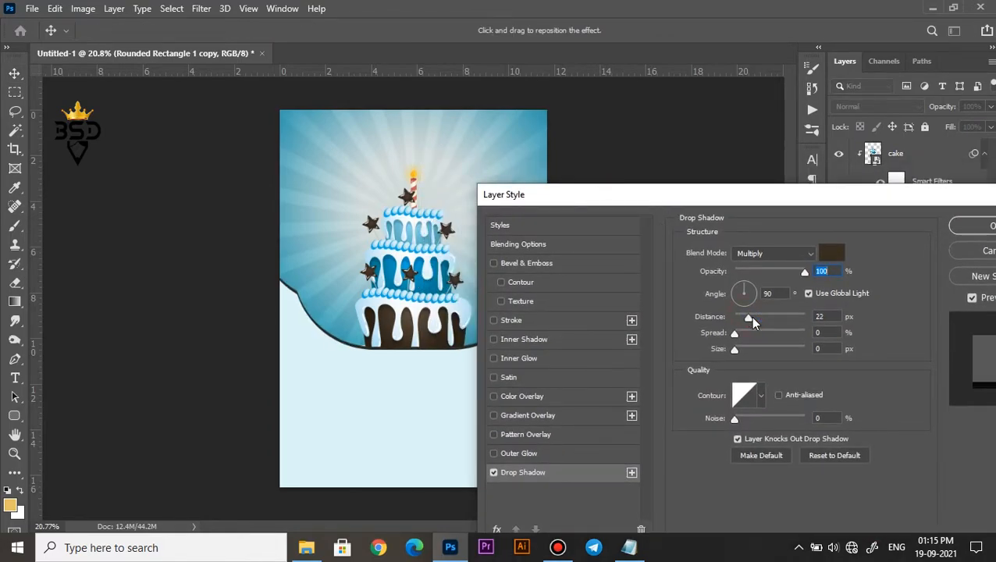
pyautogui.click(832, 253)
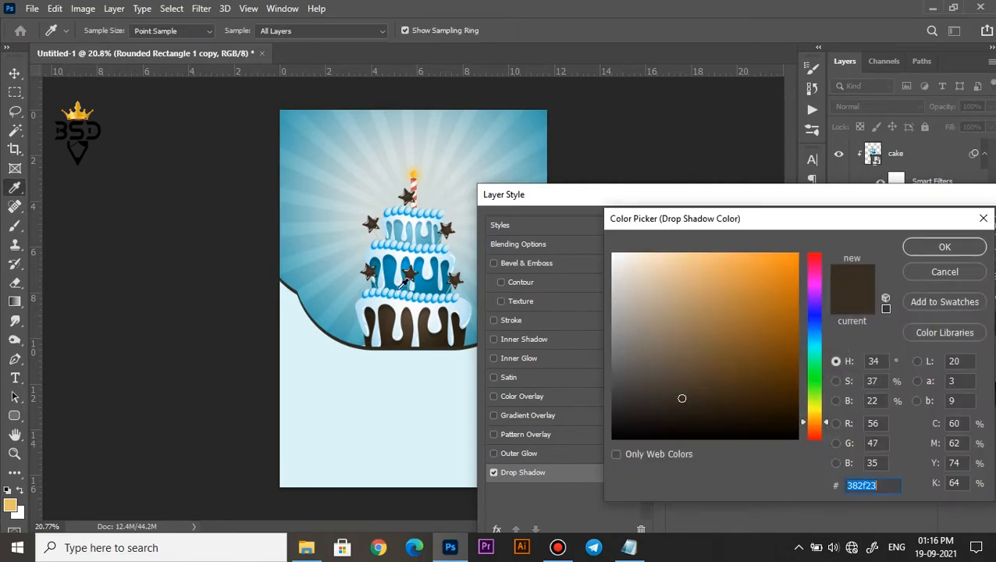
pyautogui.click(319, 309)
pyautogui.click(332, 294)
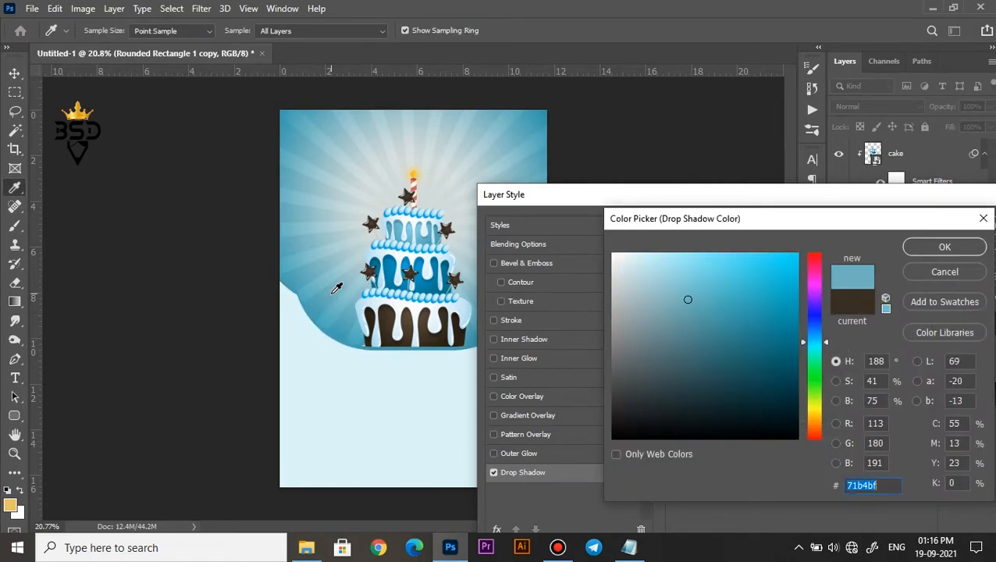
pyautogui.click(965, 254)
# Set the drop shadow's distance to 31 px and its opacity to 69%, and apply the layer style.
pyautogui.moveTo(753, 317); pyautogui.dragTo(757, 317)
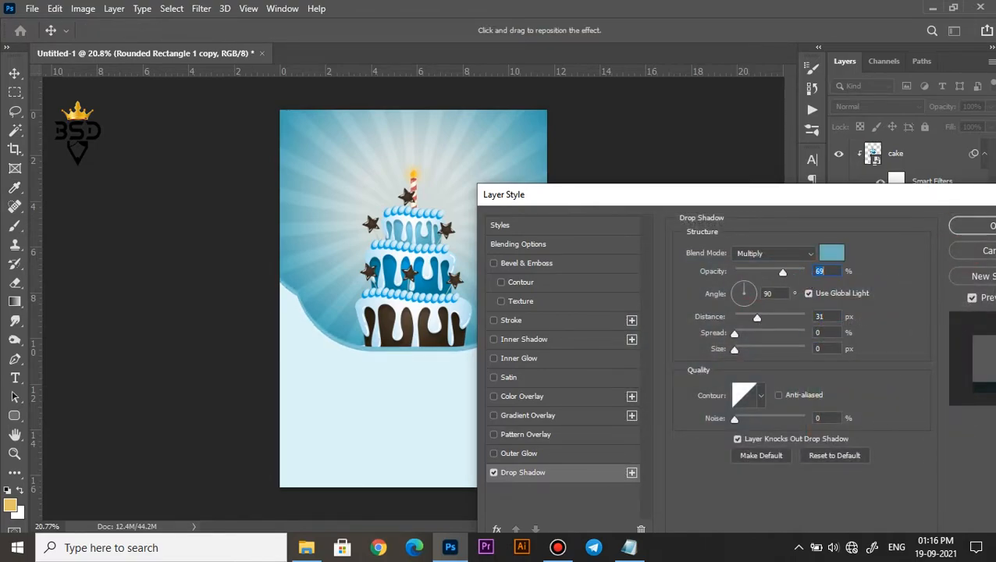
pyautogui.click(968, 233)
pyautogui.scroll(2, 565, 218)
pyautogui.scroll(-2, 398, 138)
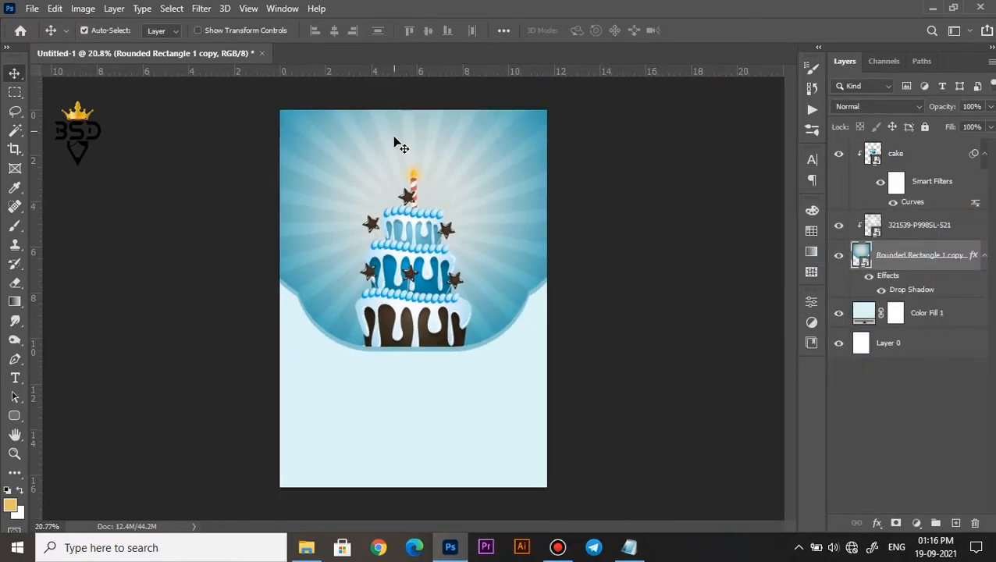
# Place the gift image from the Flare folder into the poster over the cake.
pyautogui.scroll(3, 414, 156)
pyautogui.press('space')
pyautogui.moveTo(430, 166); pyautogui.dragTo(483, 137)
pyautogui.scroll(1, 437, 234)
pyautogui.scroll(1, 483, 137)
pyautogui.click(306, 548)
pyautogui.click(391, 197)
pyautogui.moveTo(388, 193); pyautogui.dragTo(540, 243)
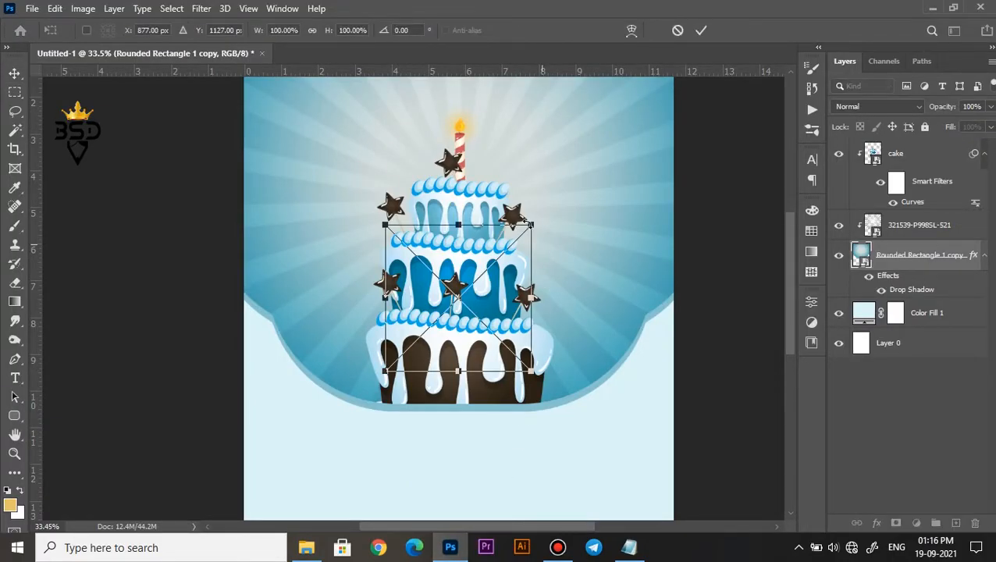
pyautogui.click(702, 31)
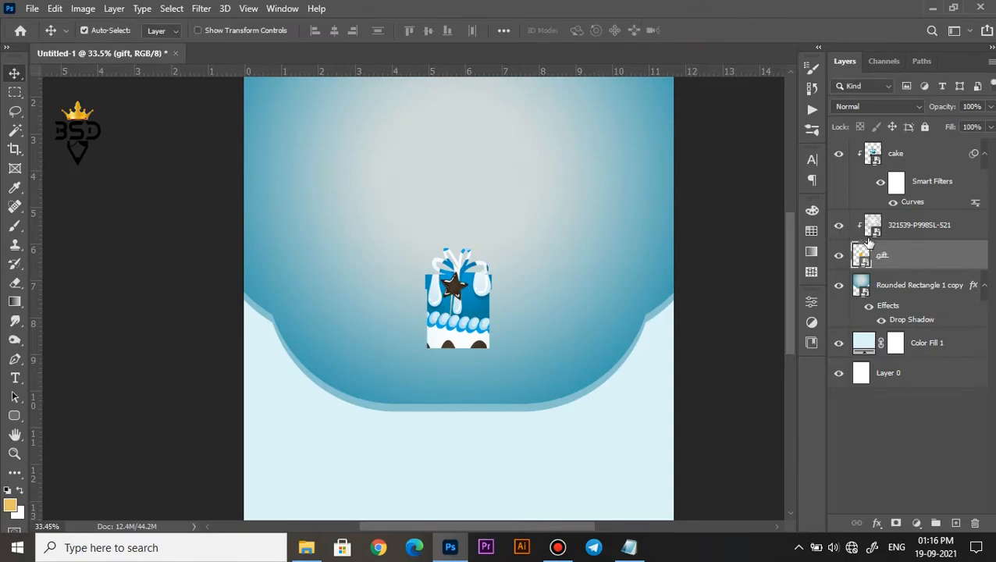
# Move the gift layer to the top of the stack and clip the cake and sunburst layers to the rounded shape again.
pyautogui.moveTo(878, 167); pyautogui.dragTo(877, 149)
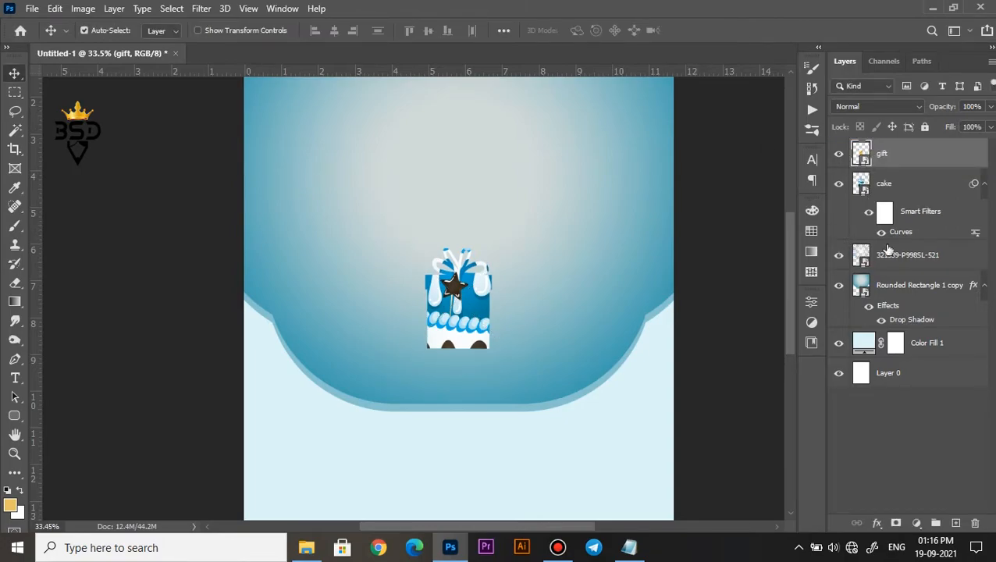
pyautogui.click(905, 191)
pyautogui.keyDown('ctrl'); pyautogui.click(907, 253); pyautogui.keyUp('ctrl')
pyautogui.rightClick(905, 254)
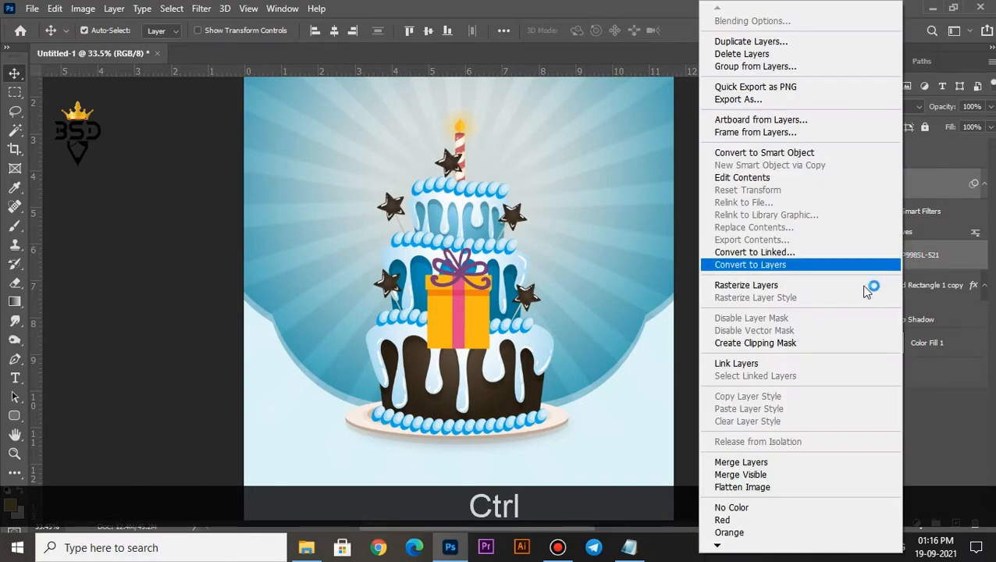
pyautogui.click(782, 344)
# Scale the gift down and place it to the right of the cake's upper tier.
pyautogui.click(906, 158)
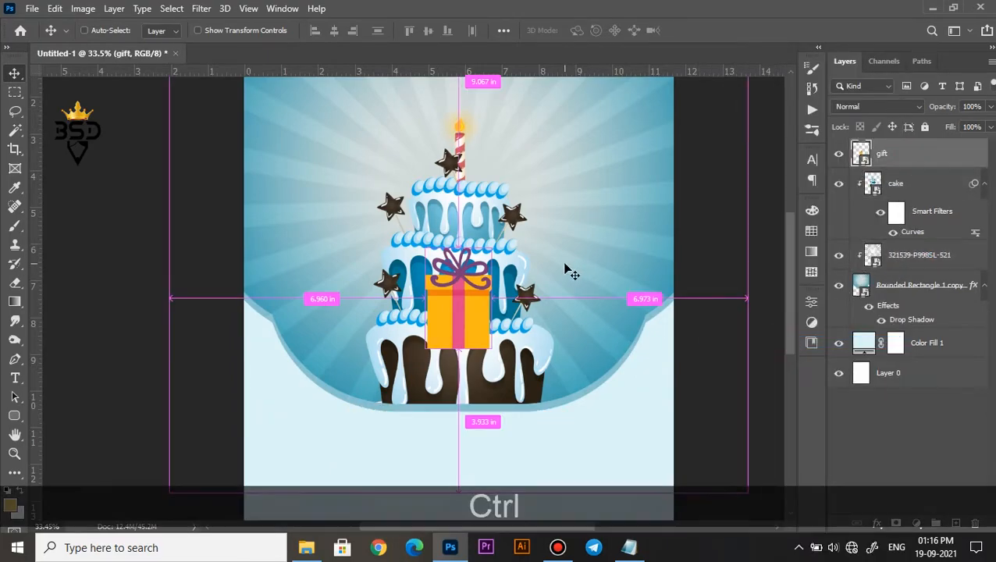
pyautogui.hotkey('ctrl', 't')
pyautogui.moveTo(436, 255); pyautogui.dragTo(556, 155)
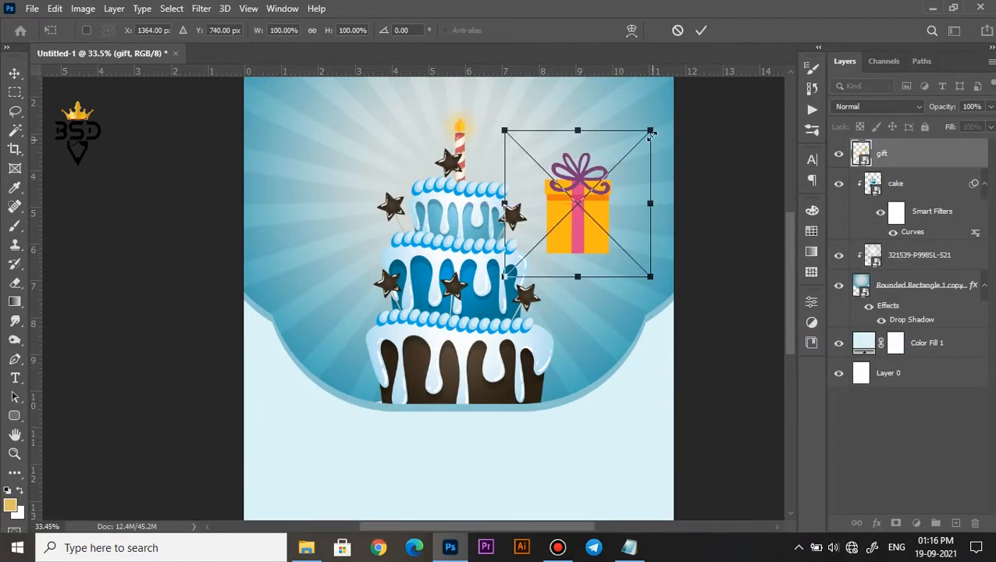
pyautogui.moveTo(651, 135); pyautogui.dragTo(594, 171)
# Duplicate the gift to the lower left of the cake, enlarge the copy and rotate it to about -24°.
pyautogui.moveTo(567, 202); pyautogui.dragTo(372, 340)
pyautogui.press('Return')
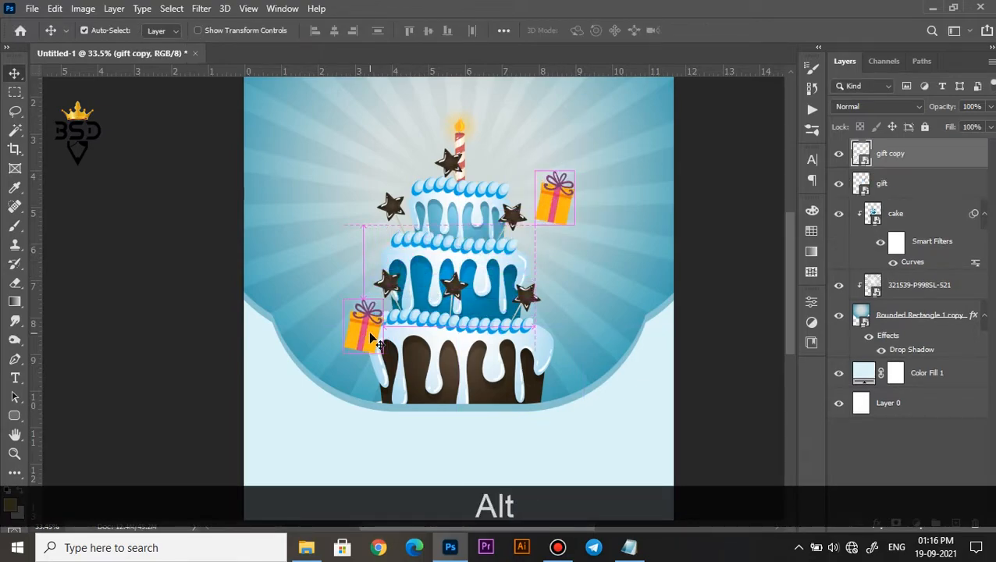
pyautogui.hotkey('ctrl', 't')
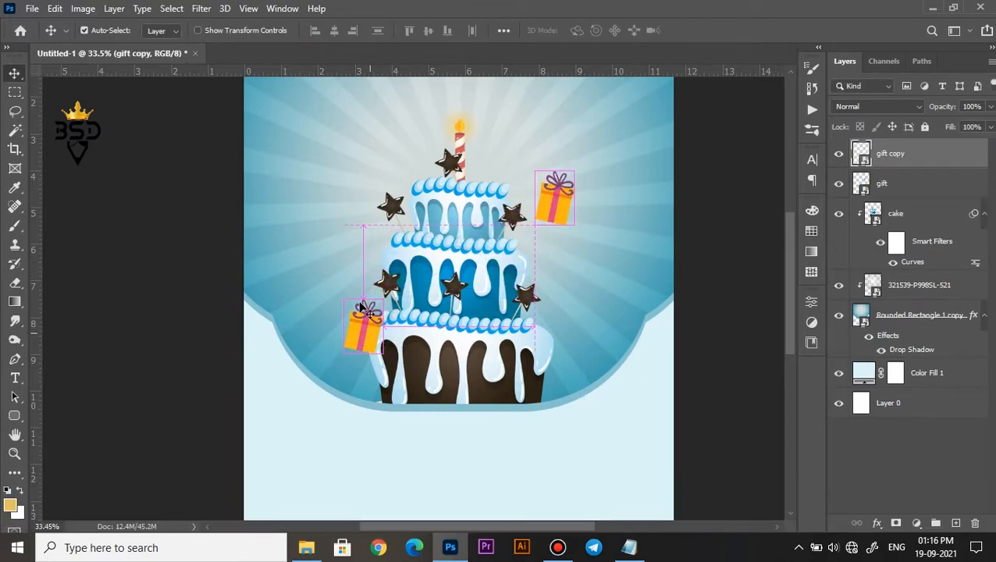
pyautogui.moveTo(382, 301); pyautogui.dragTo(435, 288)
pyautogui.moveTo(471, 336); pyautogui.dragTo(459, 274)
pyautogui.moveTo(405, 337); pyautogui.dragTo(409, 358)
pyautogui.moveTo(394, 270); pyautogui.dragTo(399, 255)
pyautogui.moveTo(399, 303); pyautogui.dragTo(390, 291)
pyautogui.press('Return')
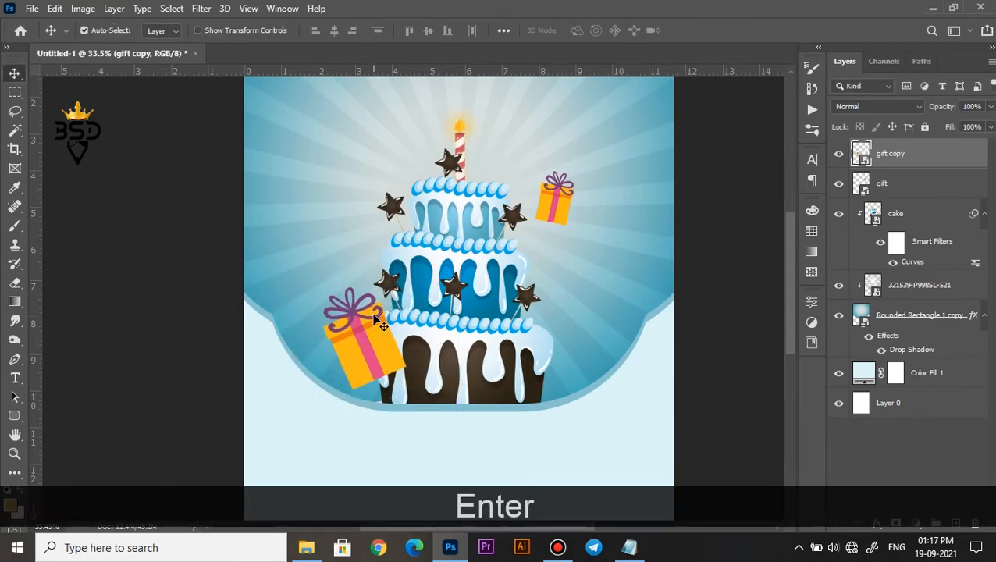
# Recolor the gift copy red with a clipped Hue/Saturation adjustment layer set to hue -55.
pyautogui.click(918, 521)
pyautogui.click(910, 383)
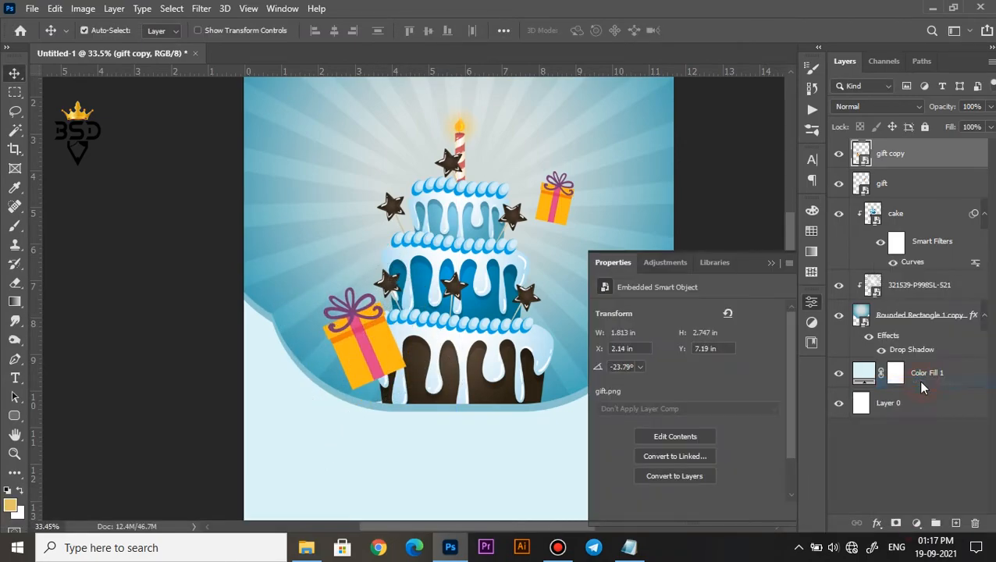
pyautogui.click(685, 512)
pyautogui.moveTo(686, 367); pyautogui.dragTo(644, 347)
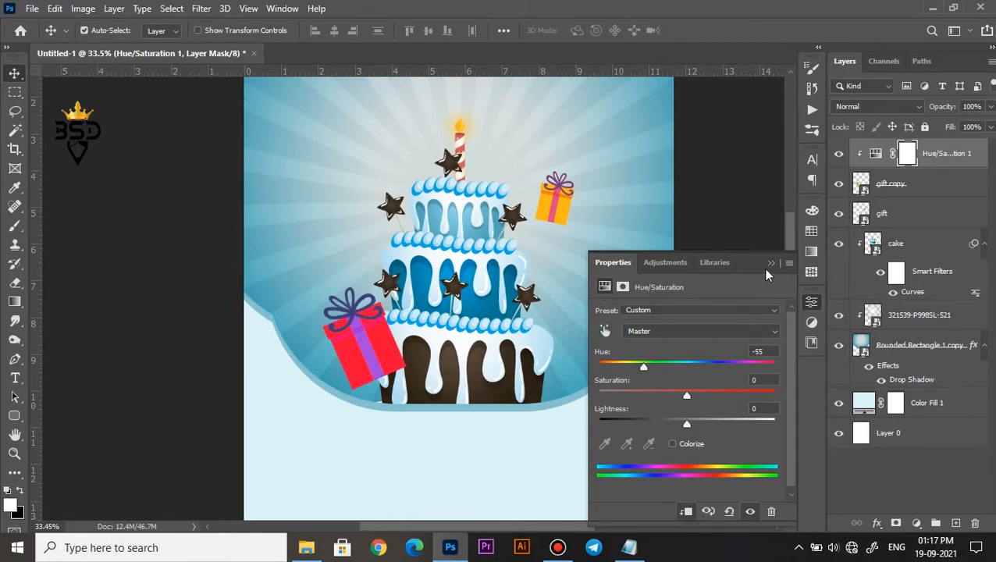
pyautogui.click(771, 264)
# Combine the gift copy and its Hue/Saturation layer into one smart object and move it below the cake layer.
pyautogui.keyDown('ctrl'); pyautogui.click(898, 186); pyautogui.keyUp('ctrl')
pyautogui.scroll(-5, 538, 247)
pyautogui.rightClick(884, 184)
pyautogui.moveTo(913, 162); pyautogui.dragTo(871, 265)
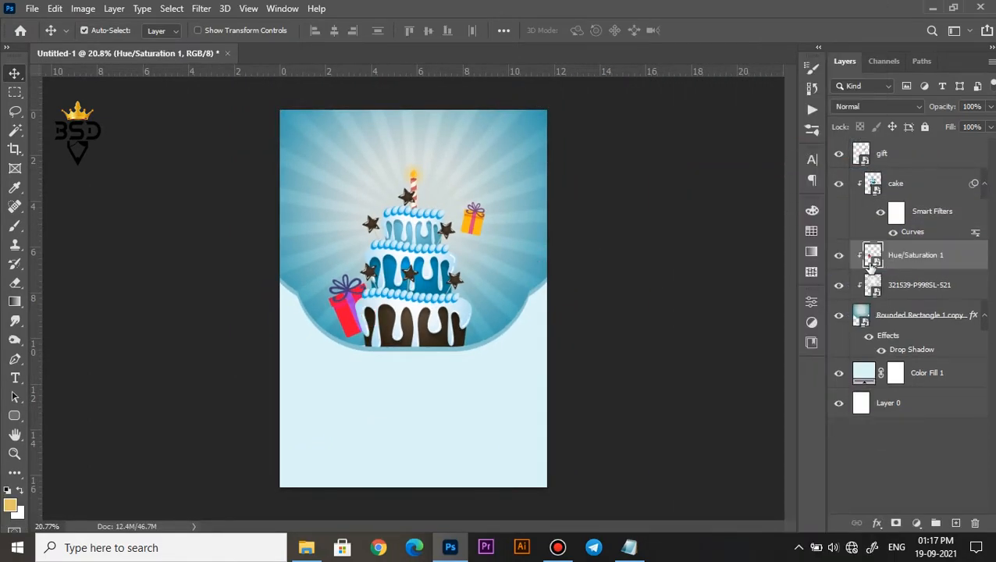
# Shift the red gift slightly down so it sits at the cake's base within the blue shape.
pyautogui.scroll(4, 378, 311)
pyautogui.hotkey('ctrl', 't')
pyautogui.moveTo(340, 297); pyautogui.dragTo(337, 322)
pyautogui.press('Return')
pyautogui.scroll(-1, 422, 250)
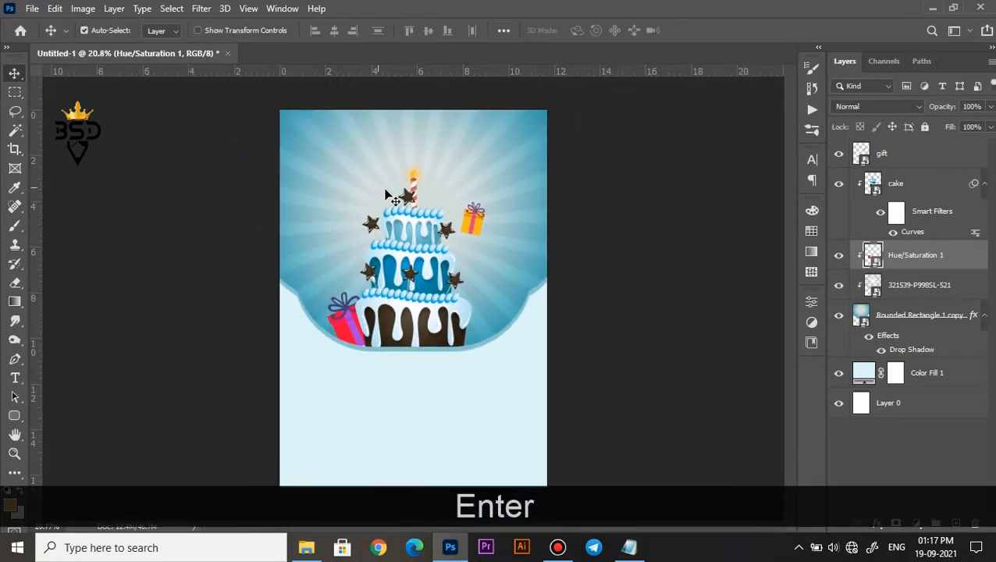
# Open the Baloon image as its own document and cut the left pair of balloons onto a separate layer using the Lasso.
pyautogui.scroll(1, 338, 375)
pyautogui.click(306, 547)
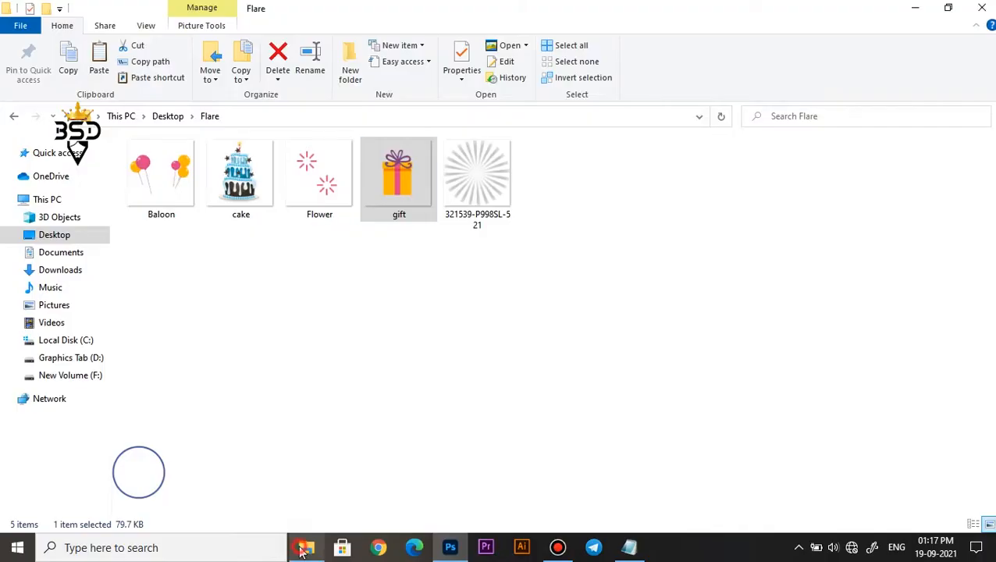
pyautogui.click(167, 187)
pyautogui.moveTo(166, 242); pyautogui.dragTo(656, 62)
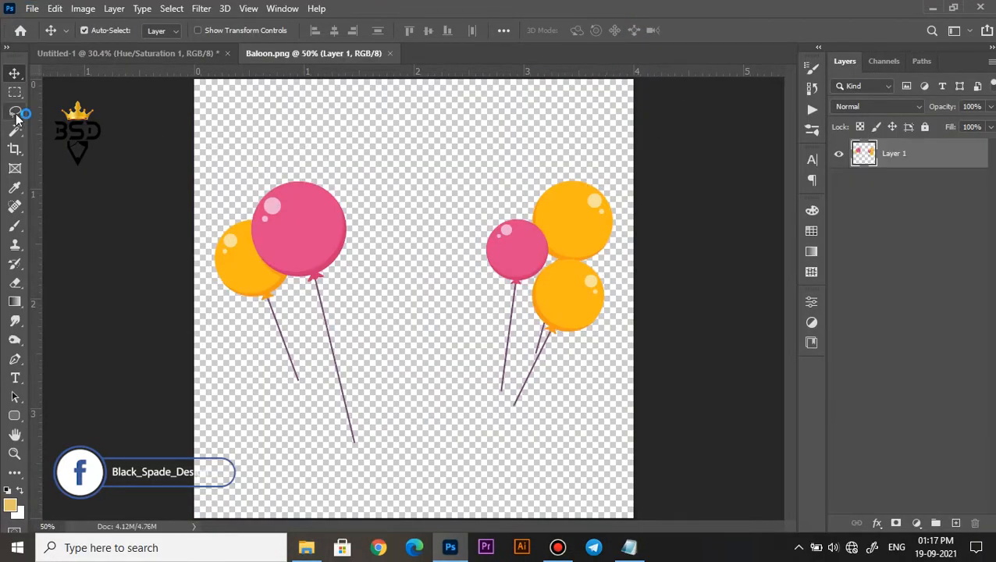
pyautogui.press('l')
pyautogui.moveTo(196, 152)
pyautogui.mouseDown()
pyautogui.moveTo(318, 509)
pyautogui.moveTo(199, 438)
pyautogui.mouseUp()
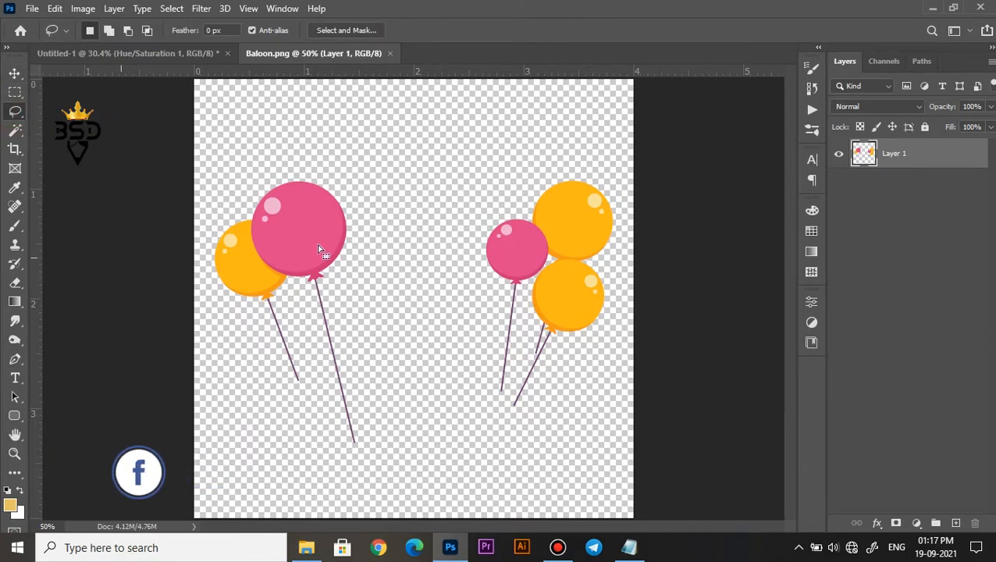
pyautogui.rightClick(317, 248)
pyautogui.click(360, 357)
# Bring the cut balloon pair into the poster, enlarge it to 114.96%, rotate it 28.25° and place it at the blue shape's left edge.
pyautogui.press('v')
pyautogui.moveTo(311, 204); pyautogui.dragTo(400, 208)
pyautogui.hotkey('ctrl', 't')
pyautogui.moveTo(320, 240); pyautogui.dragTo(369, 200)
pyautogui.scroll(4, 303, 239)
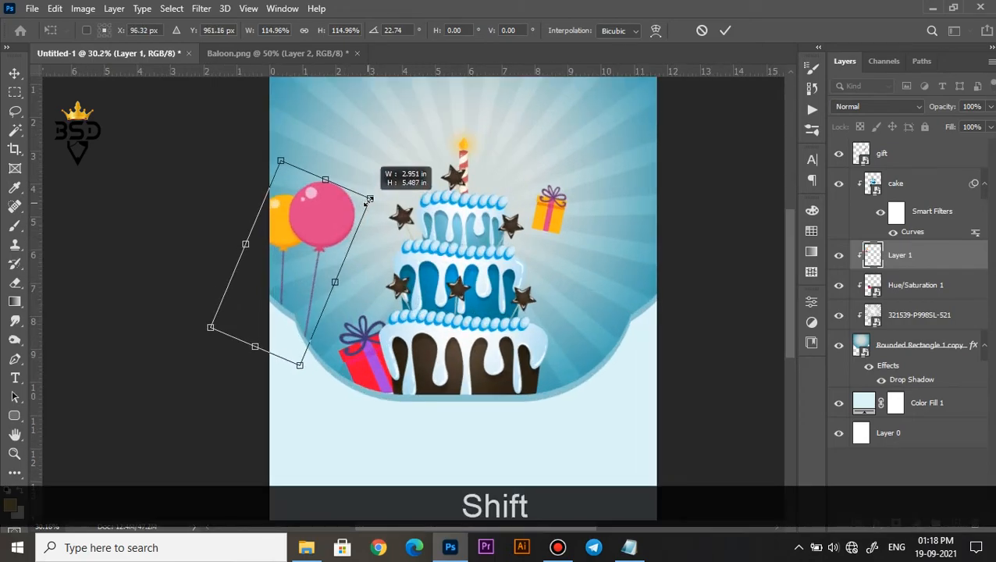
pyautogui.moveTo(386, 236); pyautogui.dragTo(344, 249)
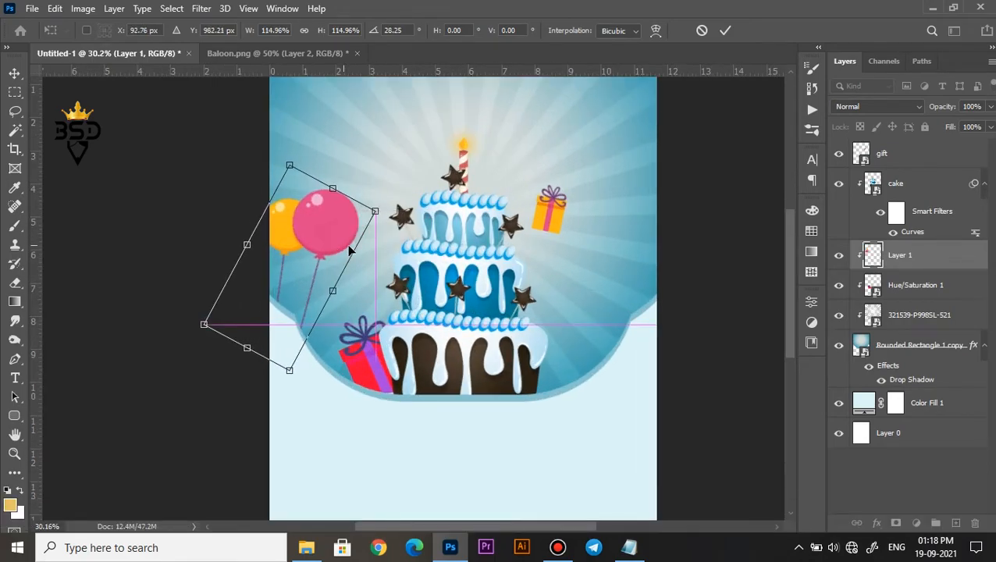
pyautogui.click(729, 30)
pyautogui.scroll(-1, 395, 243)
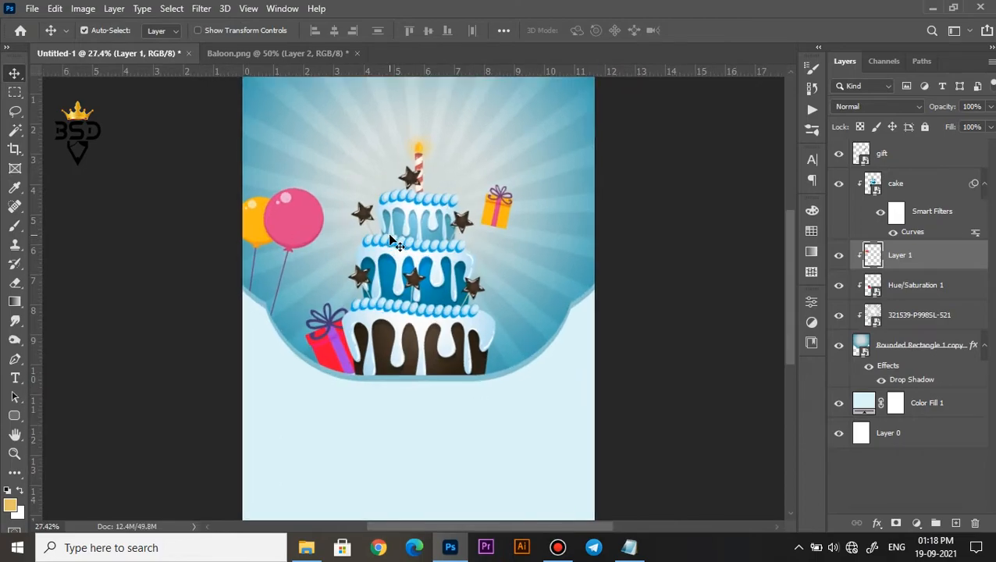
# Bring the group of three balloons from the Baloon document into the poster, to the right of the cake.
pyautogui.click(252, 58)
pyautogui.rightClick(515, 232)
pyautogui.click(527, 257)
pyautogui.moveTo(515, 234); pyautogui.dragTo(448, 234)
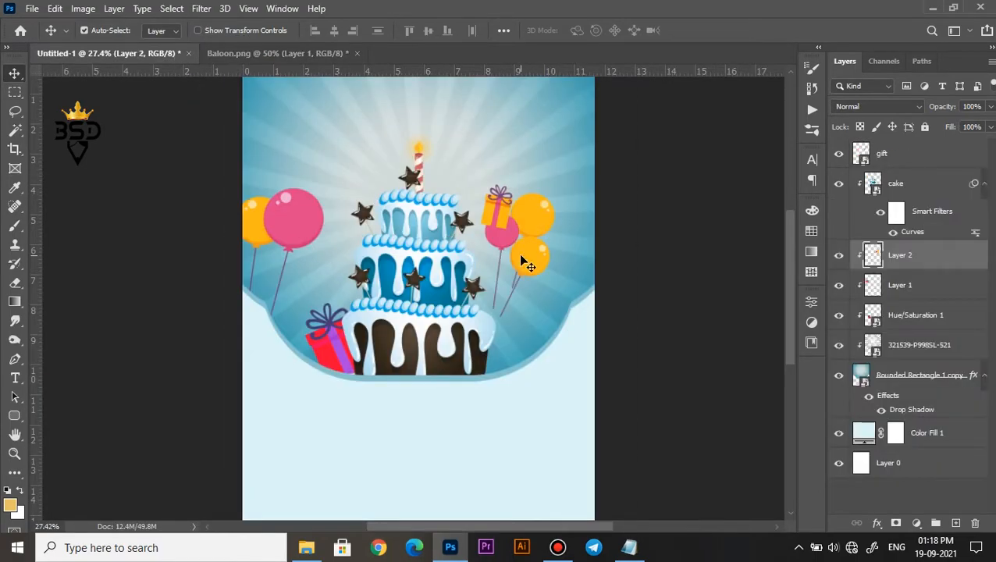
# Enlarge the group of three balloons to 140.54%, rotate it -26.66° and place it at the blue shape's right edge.
pyautogui.hotkey('ctrl', 't')
pyautogui.moveTo(585, 282); pyautogui.dragTo(578, 293)
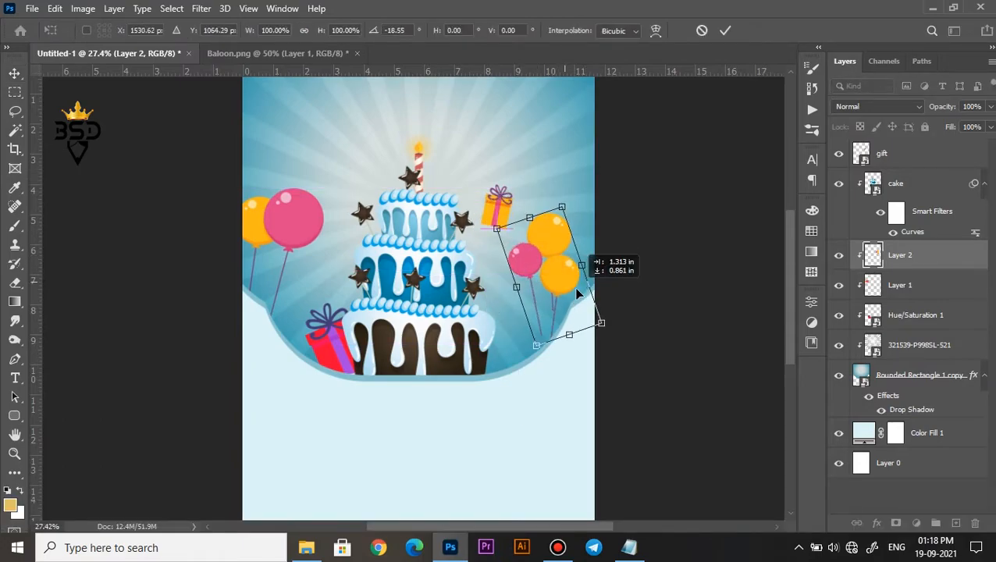
pyautogui.moveTo(561, 208); pyautogui.dragTo(658, 211)
pyautogui.moveTo(549, 281); pyautogui.dragTo(555, 271)
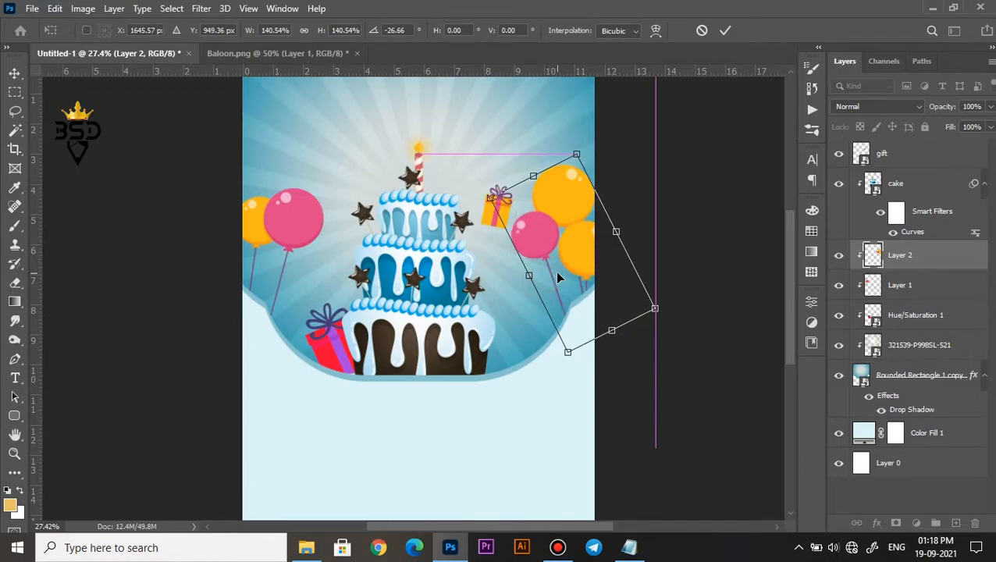
pyautogui.press('Return')
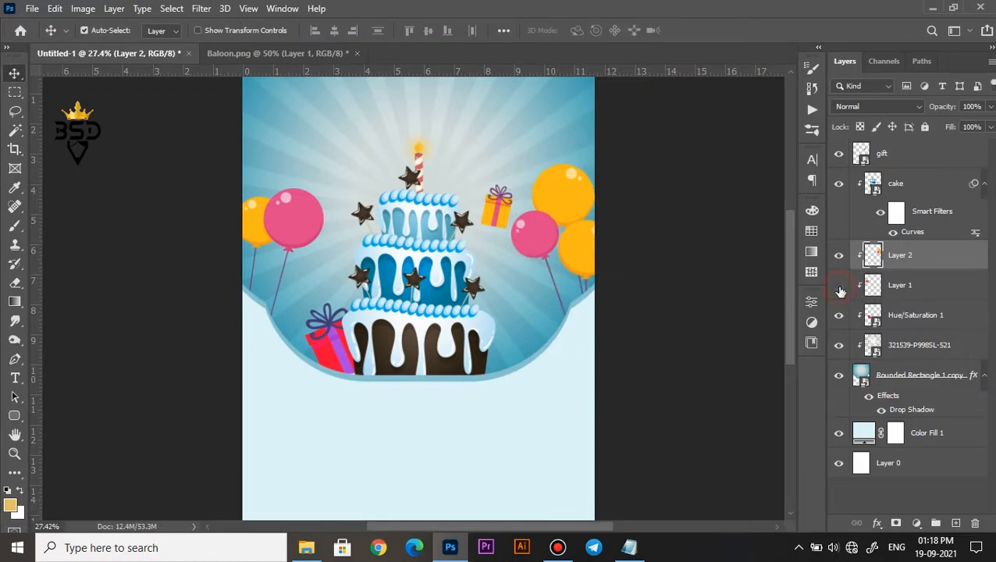
# Move both balloon layers above the gift layer, then scale them together to 98.31% and shift them slightly down.
pyautogui.keyDown('ctrl'); pyautogui.click(901, 288); pyautogui.keyUp('ctrl')
pyautogui.moveTo(900, 255); pyautogui.dragTo(897, 155)
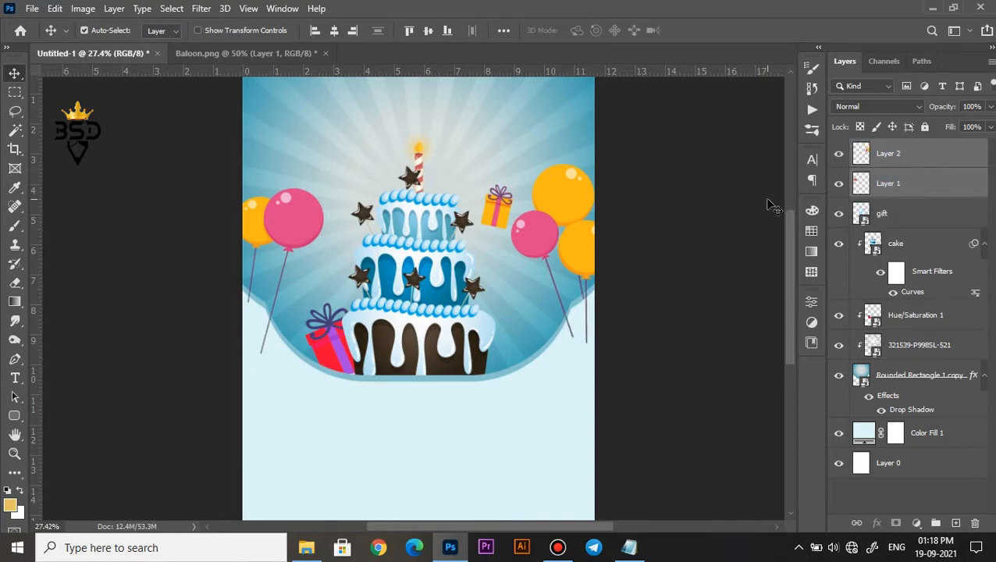
pyautogui.scroll(-2, 559, 225)
pyautogui.scroll(1, 553, 232)
pyautogui.hotkey('ctrl', 't')
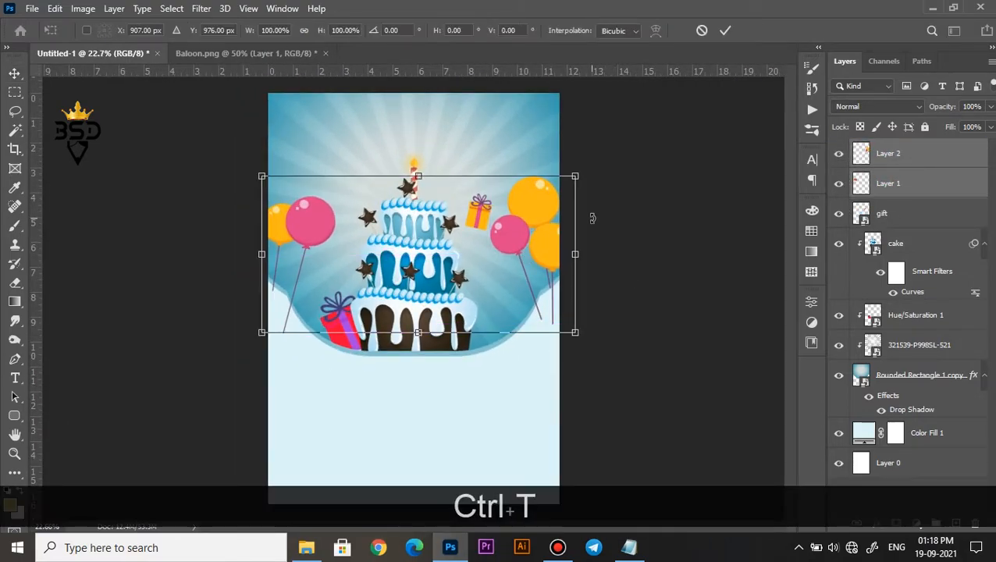
pyautogui.moveTo(577, 175); pyautogui.dragTo(569, 175)
pyautogui.moveTo(530, 228); pyautogui.dragTo(535, 234)
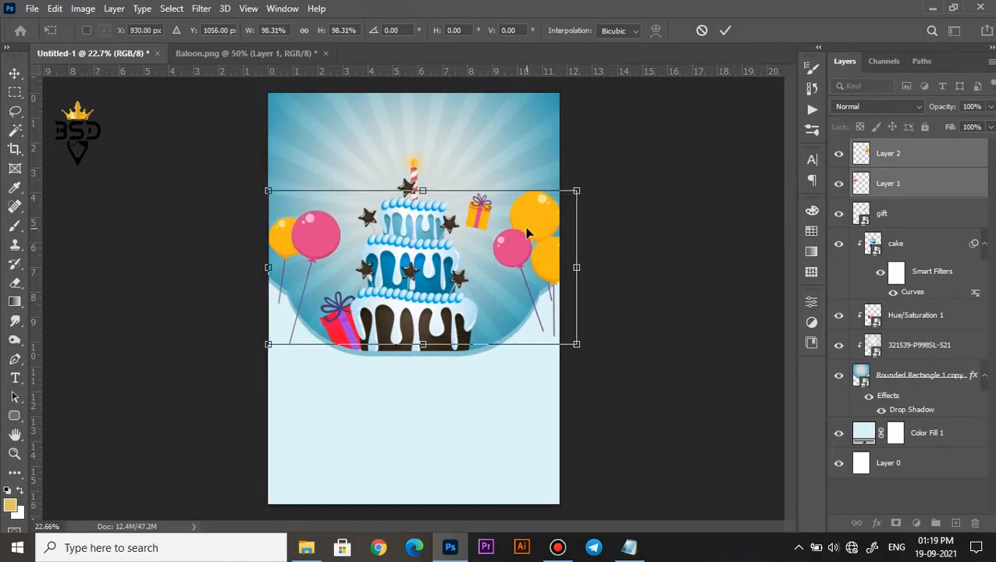
pyautogui.press('Return')
# Merge the balloon layers and recolor them with a clipped Hue/Saturation adjustment at Hue -76.
pyautogui.hotkey('ctrl', 'e')
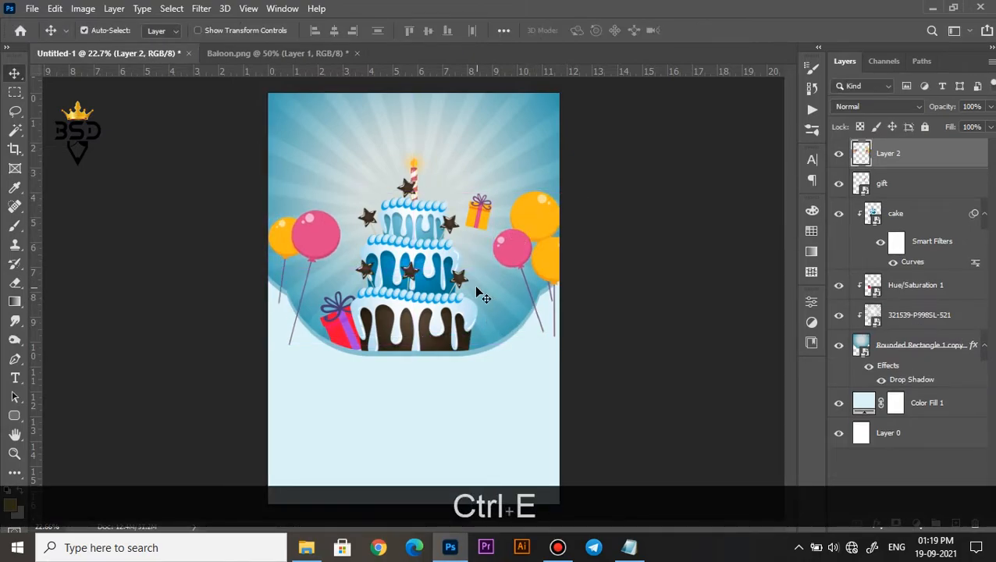
pyautogui.scroll(-1, 486, 292)
pyautogui.click(918, 522)
pyautogui.click(900, 402)
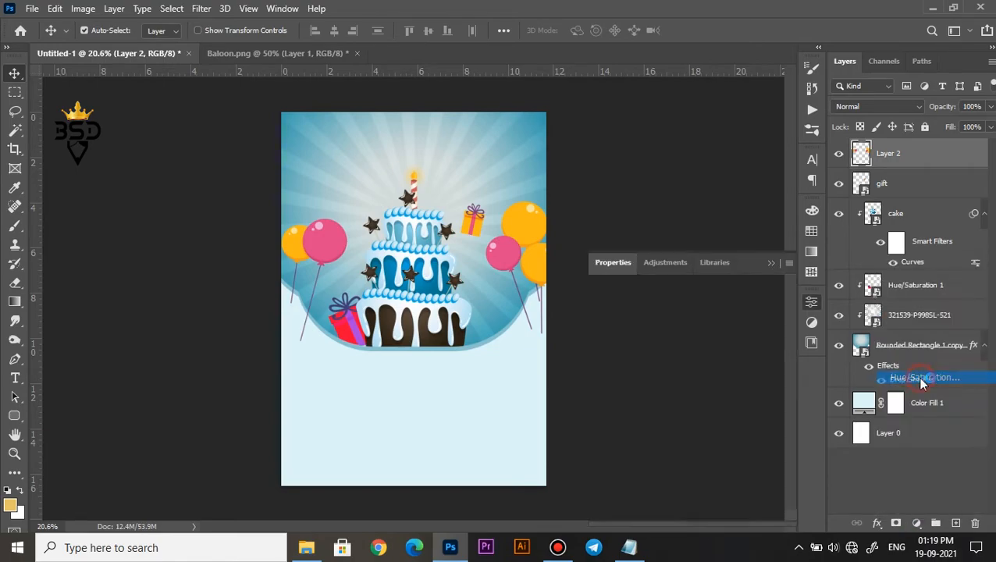
pyautogui.moveTo(686, 368); pyautogui.dragTo(636, 351)
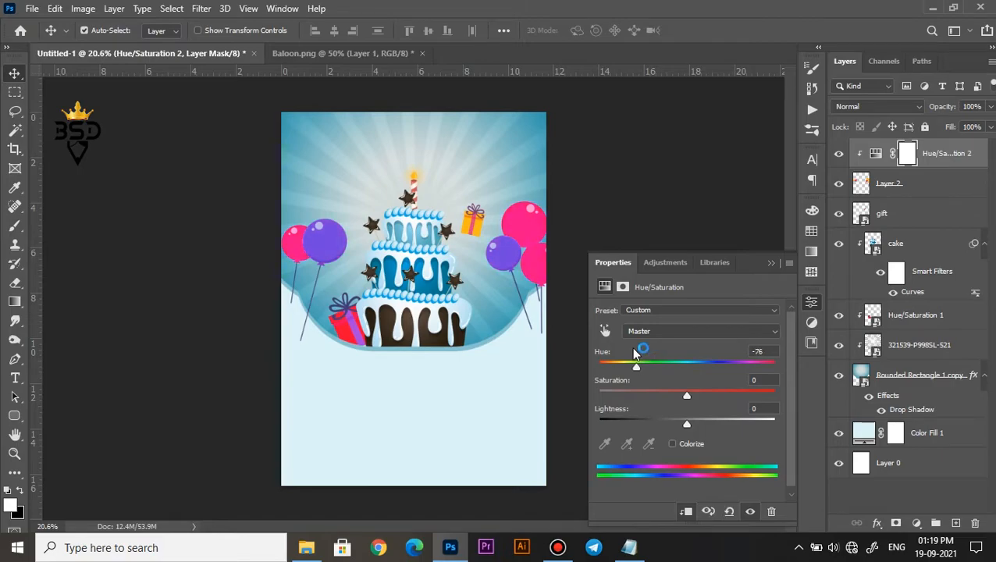
# Combine the balloons and their Hue/Saturation adjustment into one smart object and clip it to the blue shape below the cake layer.
pyautogui.click(771, 263)
pyautogui.keyDown('ctrl'); pyautogui.click(880, 191); pyautogui.keyUp('ctrl')
pyautogui.rightClick(886, 192)
pyautogui.click(724, 202)
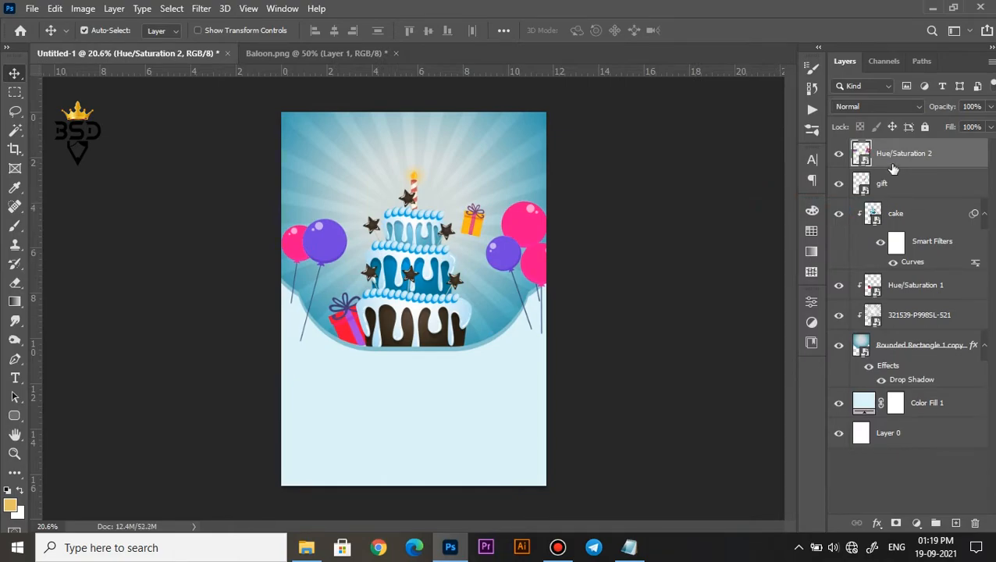
pyautogui.click(841, 154)
pyautogui.click(840, 154)
pyautogui.moveTo(903, 169); pyautogui.dragTo(904, 264)
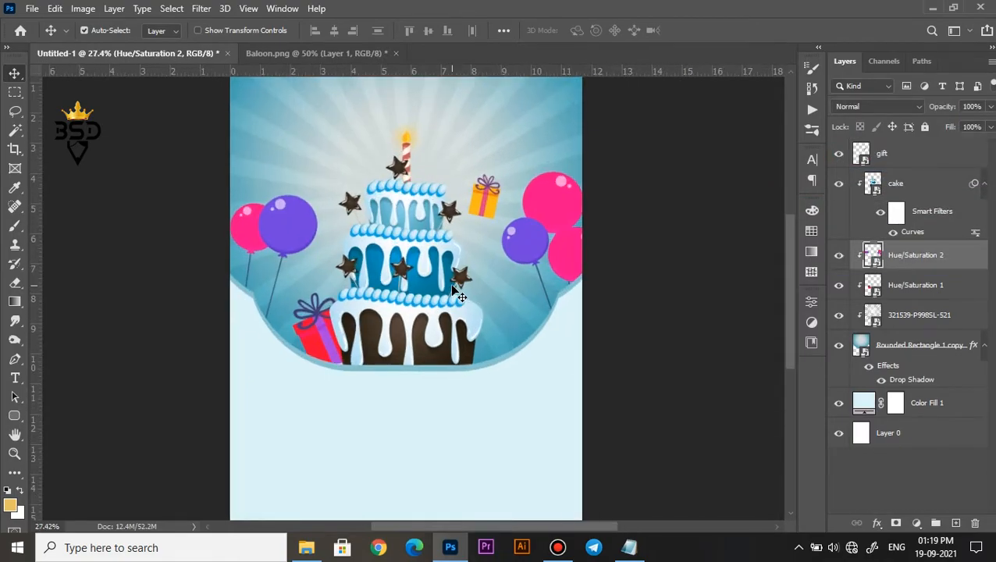
pyautogui.click(306, 547)
pyautogui.click(325, 188)
pyautogui.moveTo(318, 227); pyautogui.dragTo(372, 237)
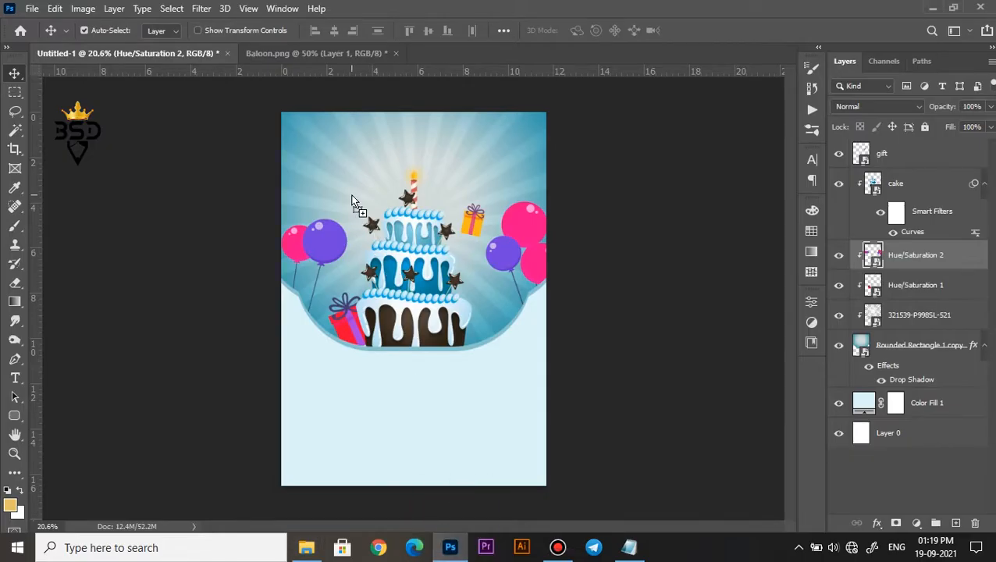
pyautogui.moveTo(353, 202); pyautogui.dragTo(355, 205)
pyautogui.hotkey('ctrl', 'z')
# Place the Flower image above the gift layer, scaled to 50.77% and rotated -74.48°, to the upper left of the candle.
pyautogui.click(909, 155)
pyautogui.click(306, 548)
pyautogui.moveTo(311, 196); pyautogui.dragTo(350, 169)
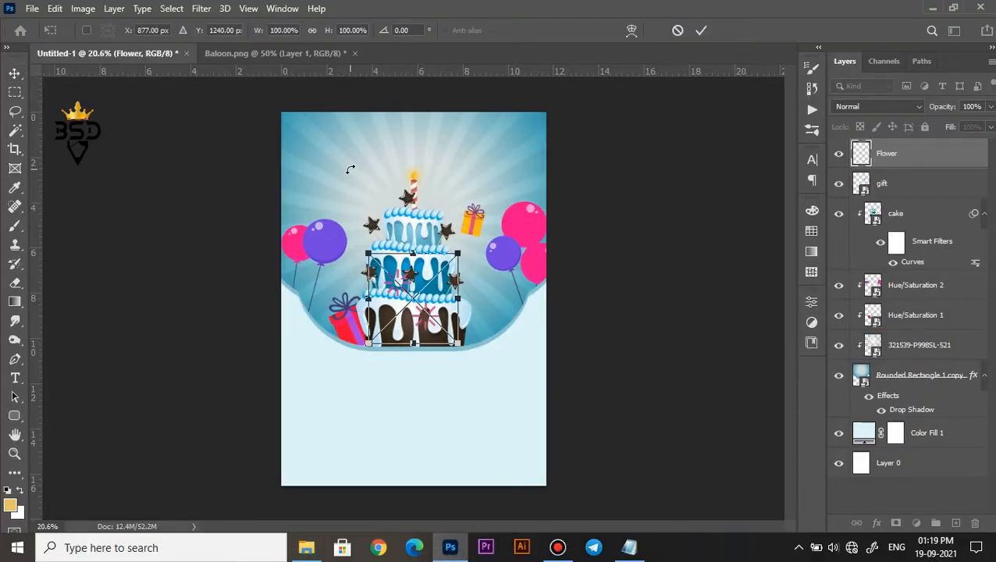
pyautogui.moveTo(434, 304); pyautogui.dragTo(375, 188)
pyautogui.scroll(3, 375, 191)
pyautogui.moveTo(401, 106); pyautogui.dragTo(368, 81)
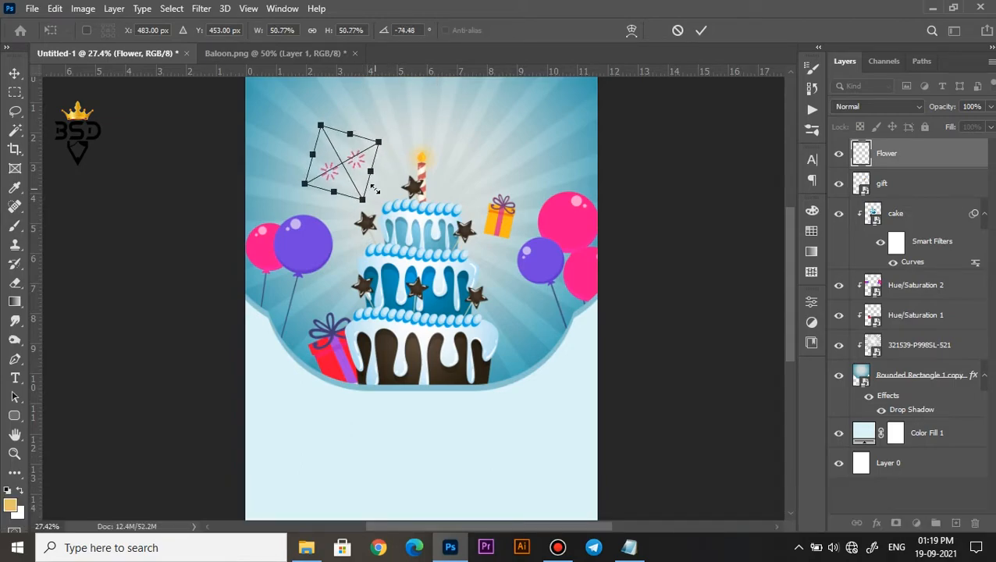
pyautogui.click(703, 31)
# Apply a white Color Overlay at 100% opacity to the Flower layer.
pyautogui.click(877, 523)
pyautogui.click(921, 462)
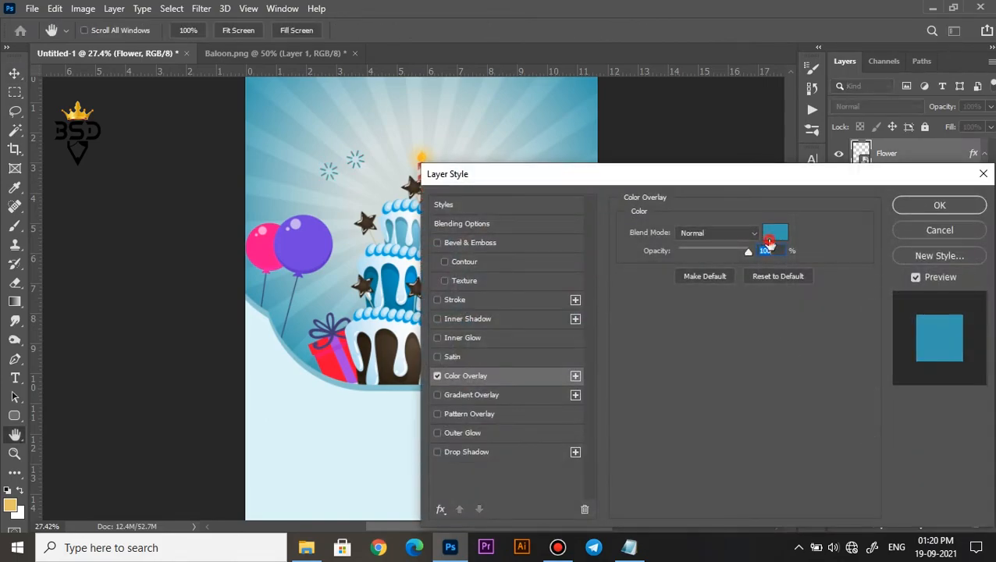
pyautogui.click(769, 240)
pyautogui.moveTo(671, 294); pyautogui.dragTo(574, 222)
pyautogui.click(931, 247)
pyautogui.click(930, 206)
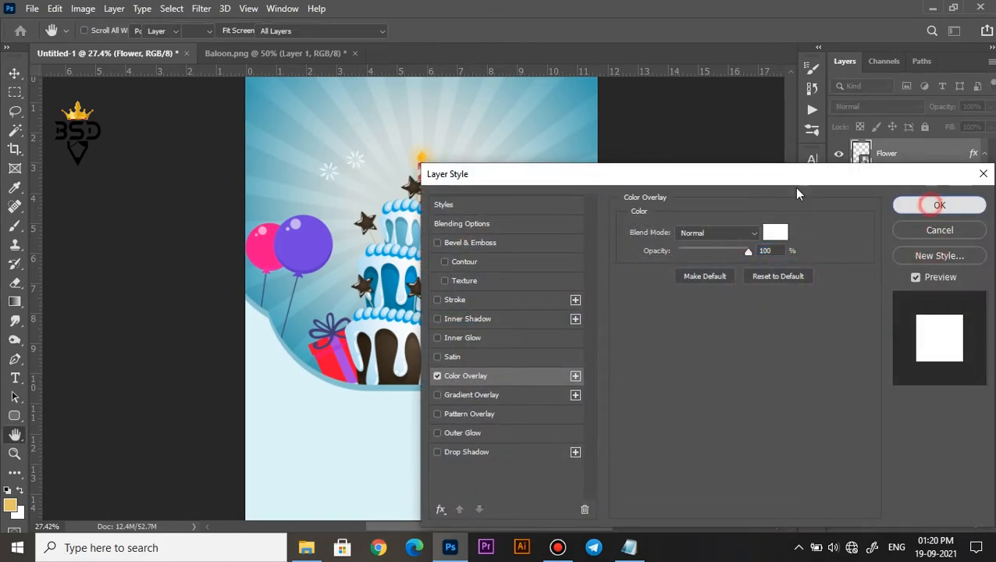
# Duplicate the flower, rotate the copy, shrink it and place it between the cake and the purple balloon's string on the right.
pyautogui.scroll(2, 357, 163)
pyautogui.hotkey('ctrl', 'j')
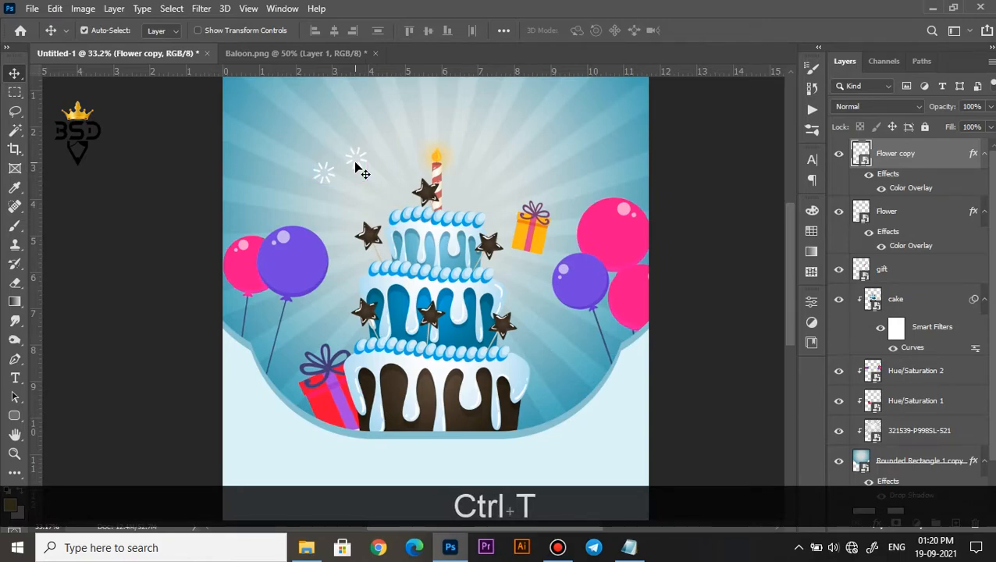
pyautogui.hotkey('ctrl', 't')
pyautogui.moveTo(355, 170); pyautogui.dragTo(528, 153)
pyautogui.moveTo(580, 176); pyautogui.dragTo(554, 220)
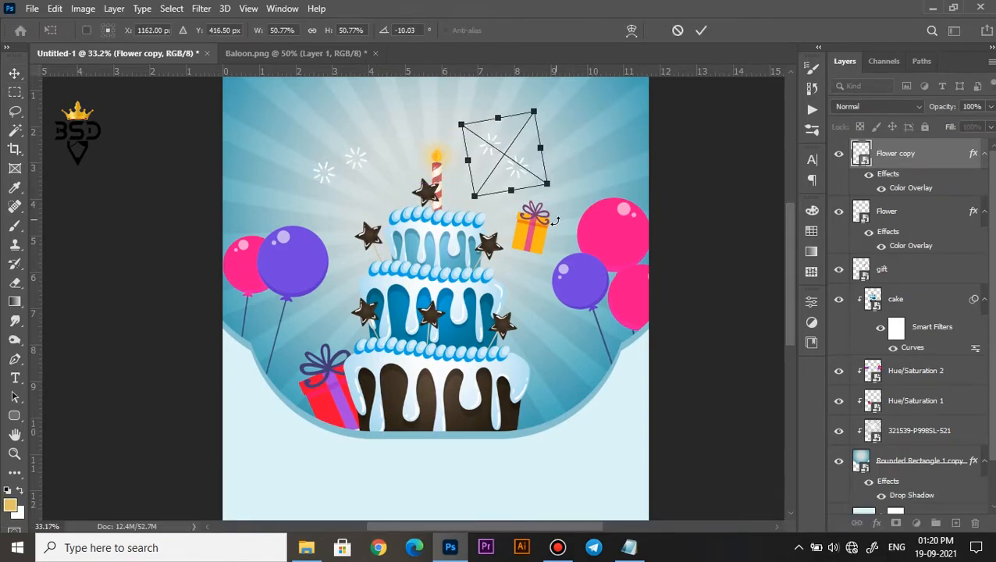
pyautogui.moveTo(547, 185); pyautogui.dragTo(574, 356)
pyautogui.press('Return')
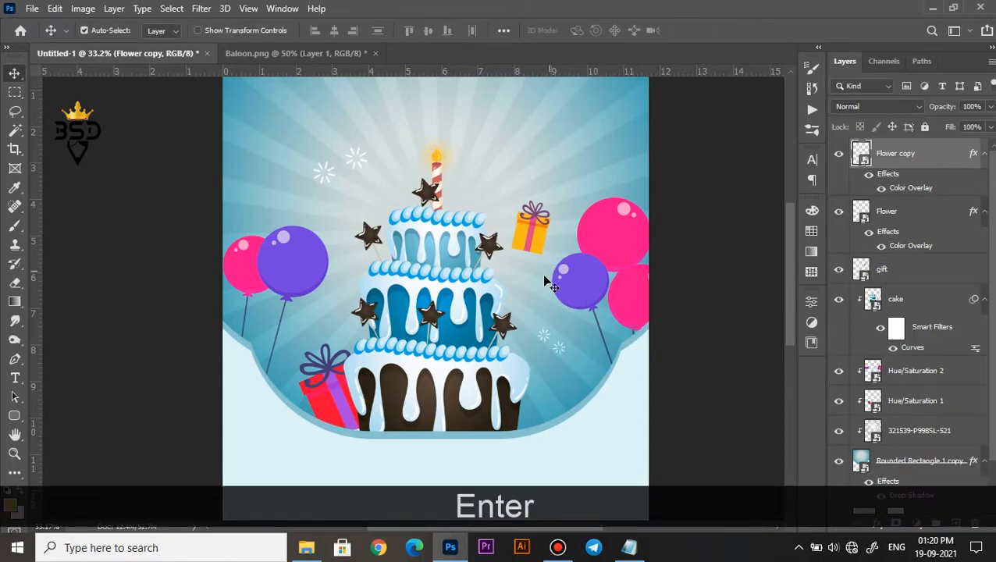
# Switch to the Baloon document and hide both balloon layers to leave an empty canvas.
pyautogui.scroll(-4, 438, 265)
pyautogui.scroll(3, 413, 236)
pyautogui.moveTo(388, 212); pyautogui.dragTo(395, 257)
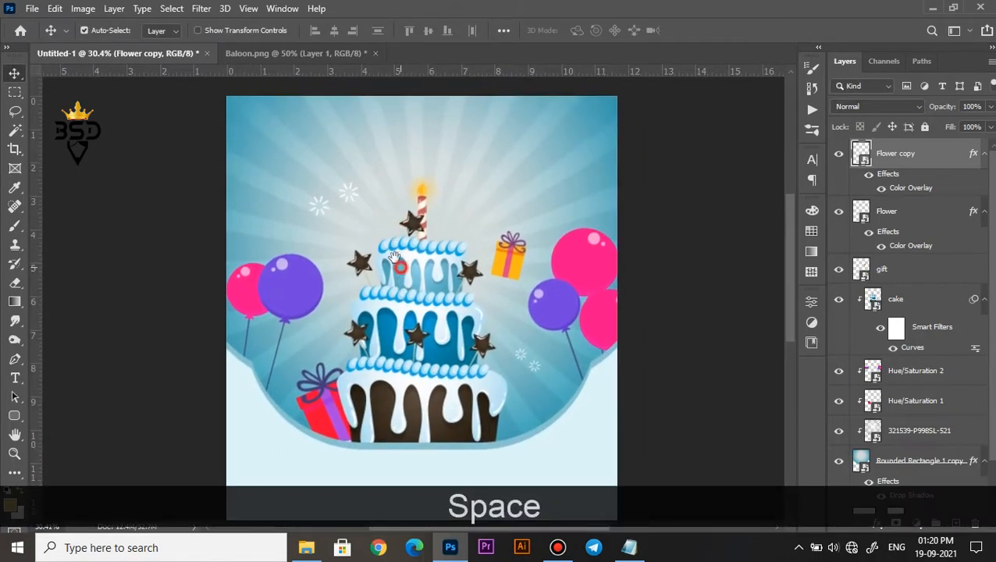
pyautogui.click(279, 53)
pyautogui.click(838, 154)
pyautogui.click(839, 183)
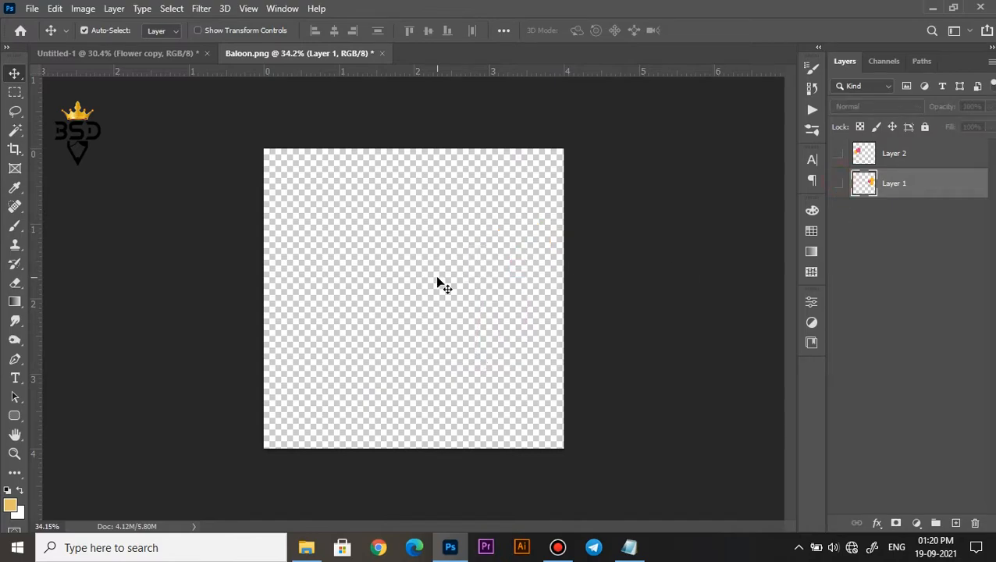
pyautogui.click(437, 270)
pyautogui.scroll(2, 437, 259)
# Draw a triangle about 102 px wide and 124 px high with the Triangle Tool and fill it with blue.
pyautogui.click(14, 416)
pyautogui.rightClick(14, 415)
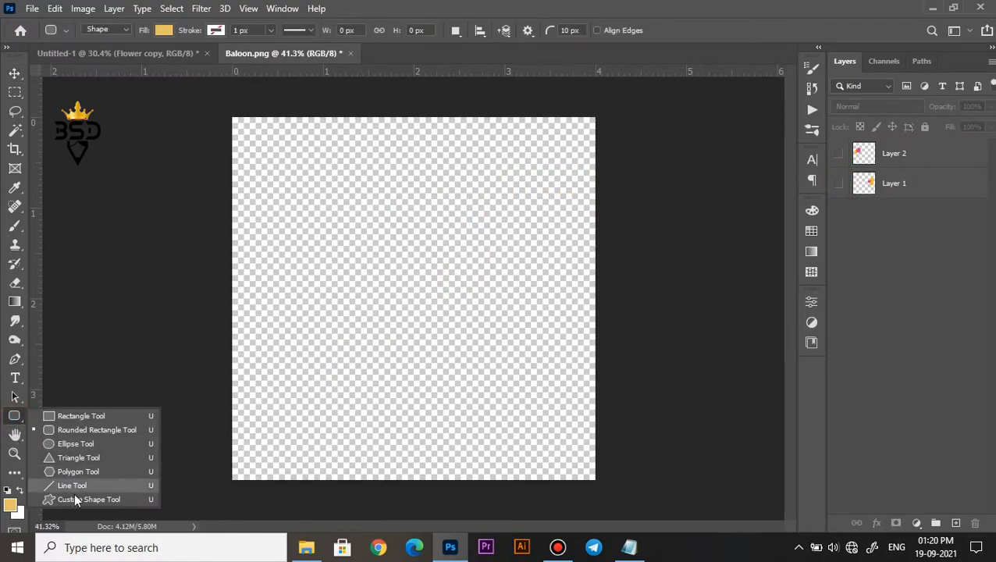
pyautogui.click(73, 458)
pyautogui.hotkey('ctrl', '+')
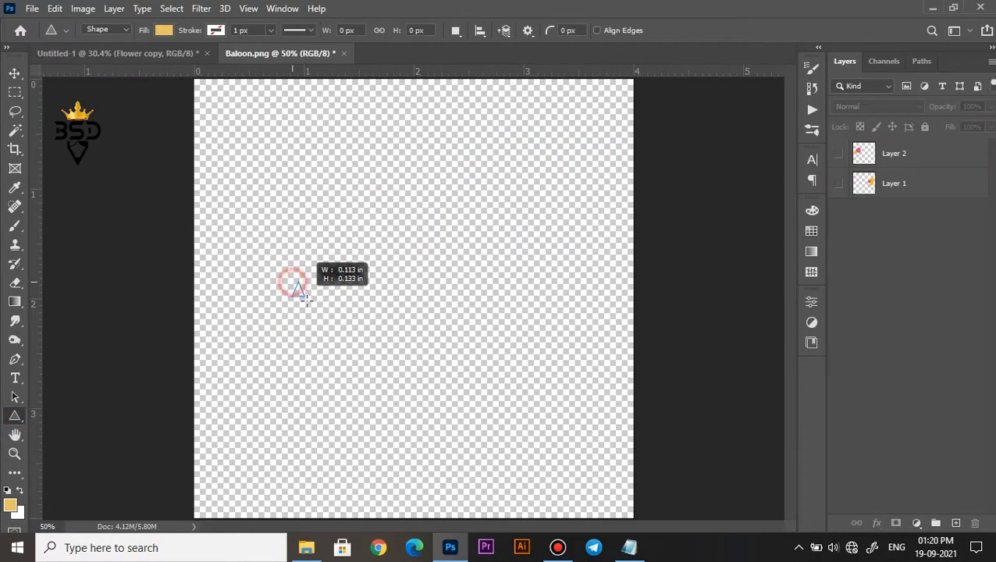
pyautogui.moveTo(329, 326); pyautogui.dragTo(328, 326)
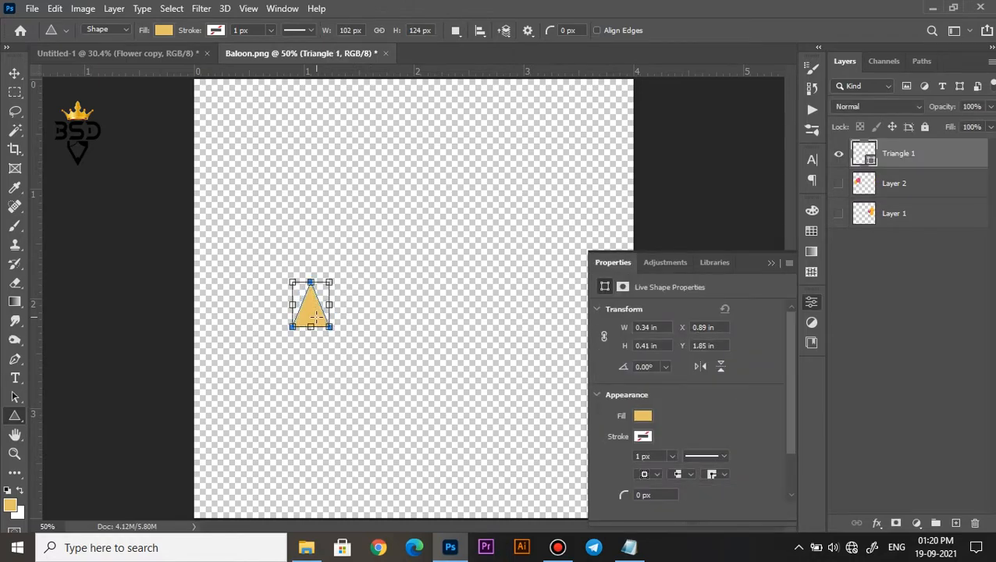
pyautogui.scroll(1, 316, 316)
pyautogui.click(643, 416)
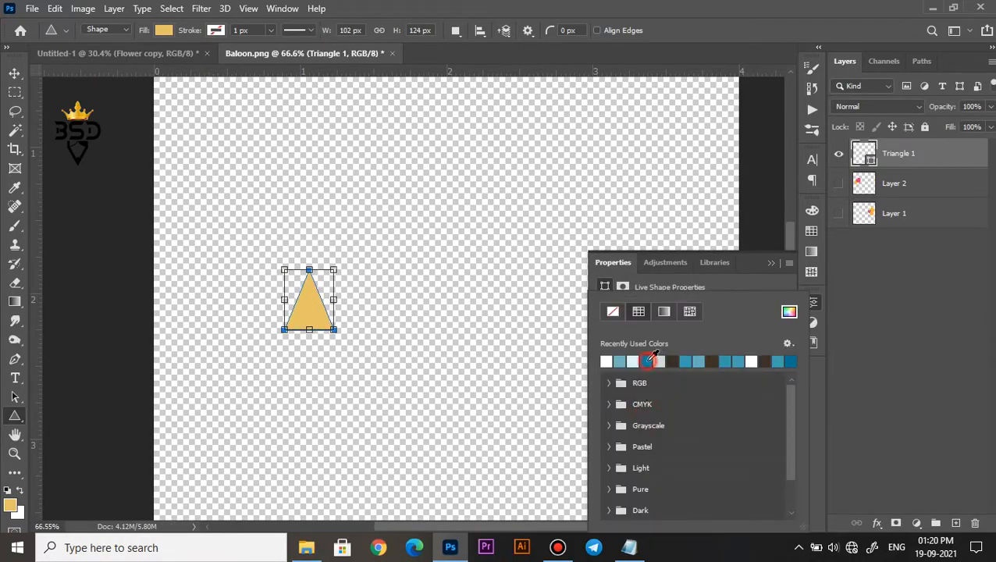
# Duplicate the blue triangle just to its right and recolor the copy near-black.
pyautogui.press('v')
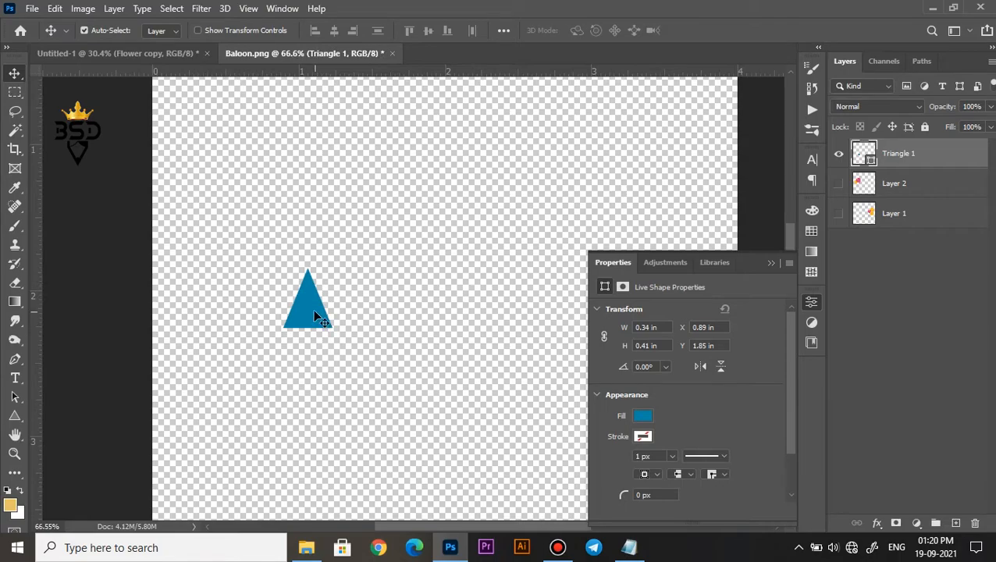
pyautogui.moveTo(325, 313); pyautogui.dragTo(375, 308)
pyautogui.press('Left')
pyautogui.press('Left')
pyautogui.press('Left')
pyautogui.doubleClick(865, 154)
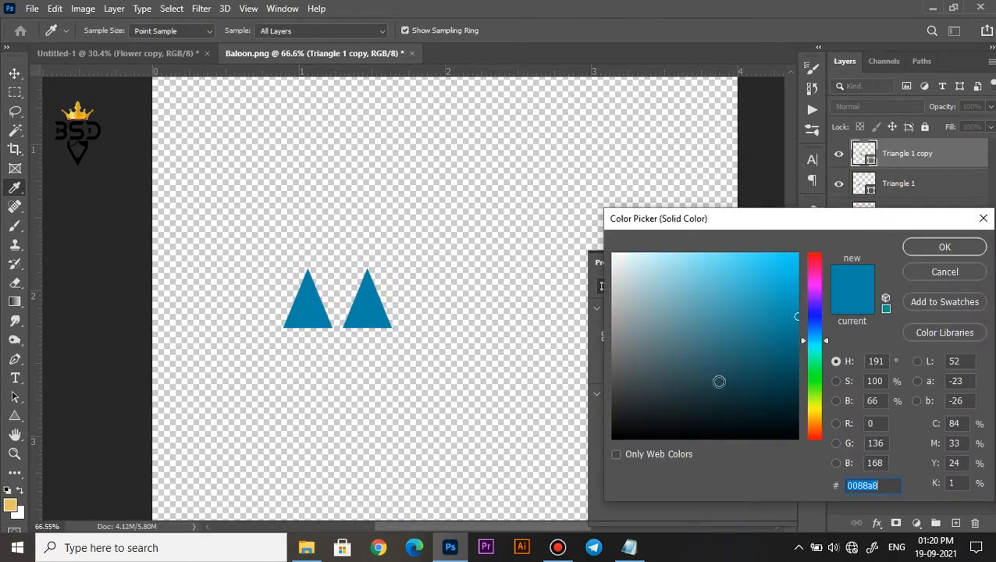
pyautogui.click(675, 398)
pyautogui.click(815, 268)
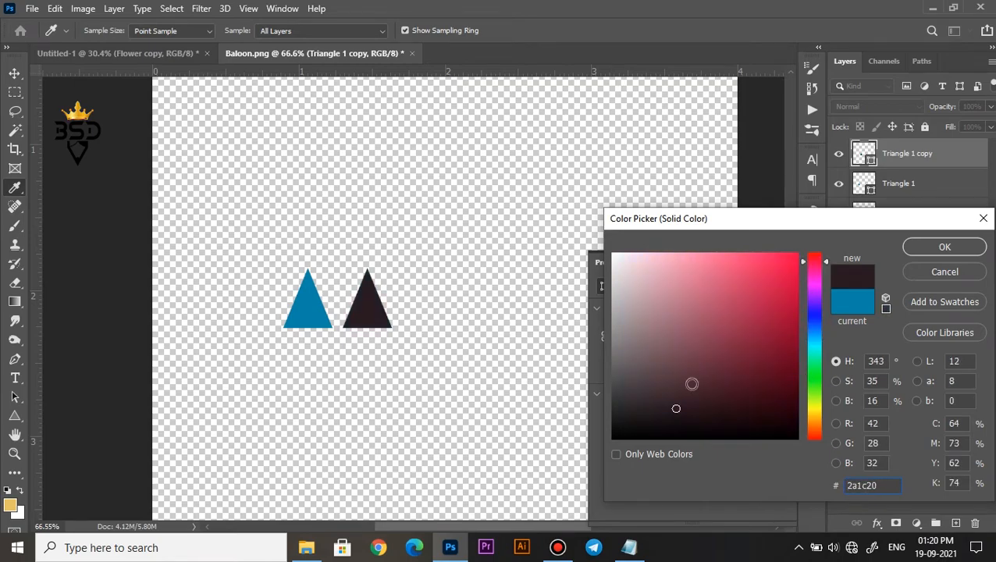
pyautogui.click(923, 248)
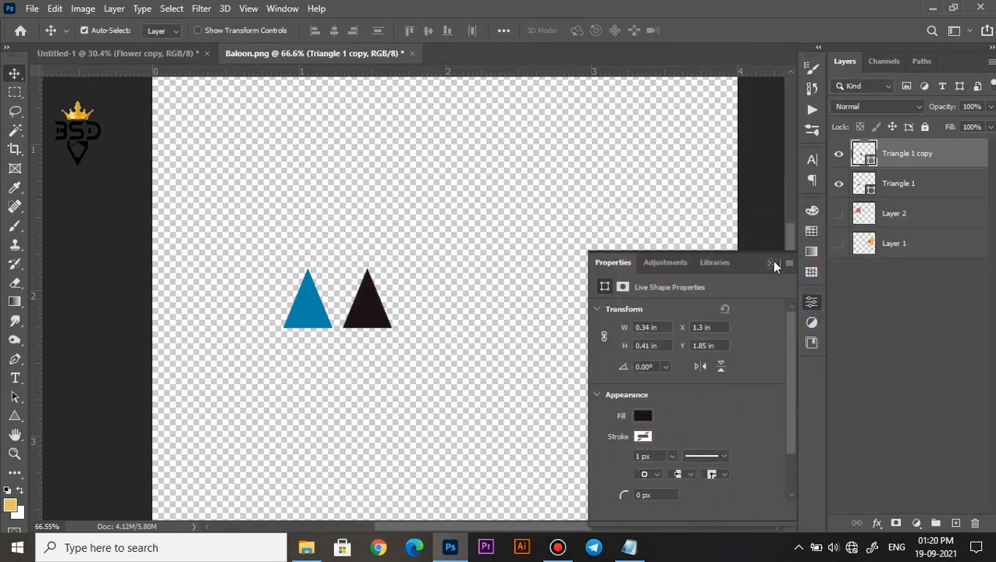
# Flip both triangles vertically so they point down and reduce their height to 86.29%.
pyautogui.keyDown('ctrl'); pyautogui.click(834, 194); pyautogui.keyUp('ctrl')
pyautogui.hotkey('ctrl', 't')
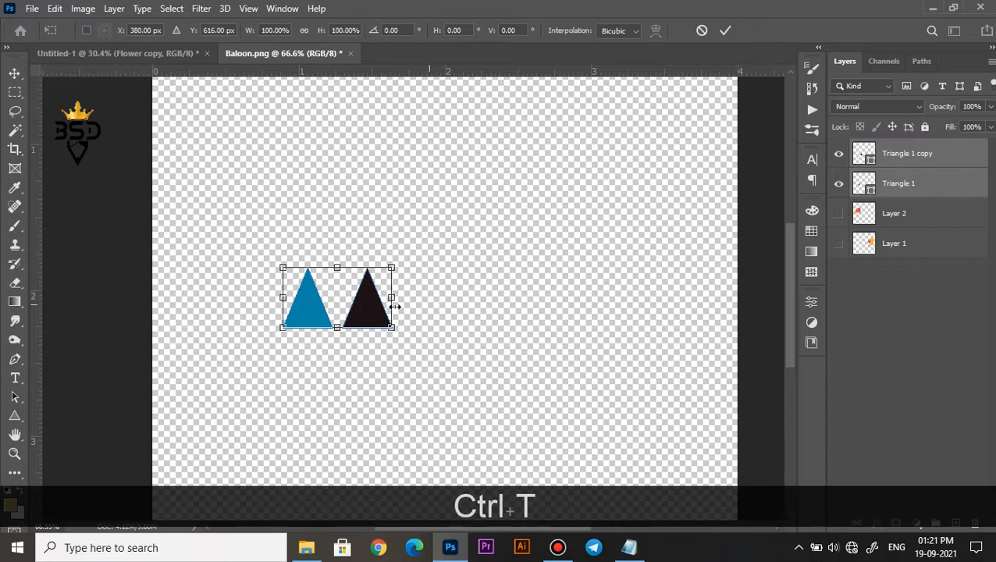
pyautogui.rightClick(381, 314)
pyautogui.click(413, 311)
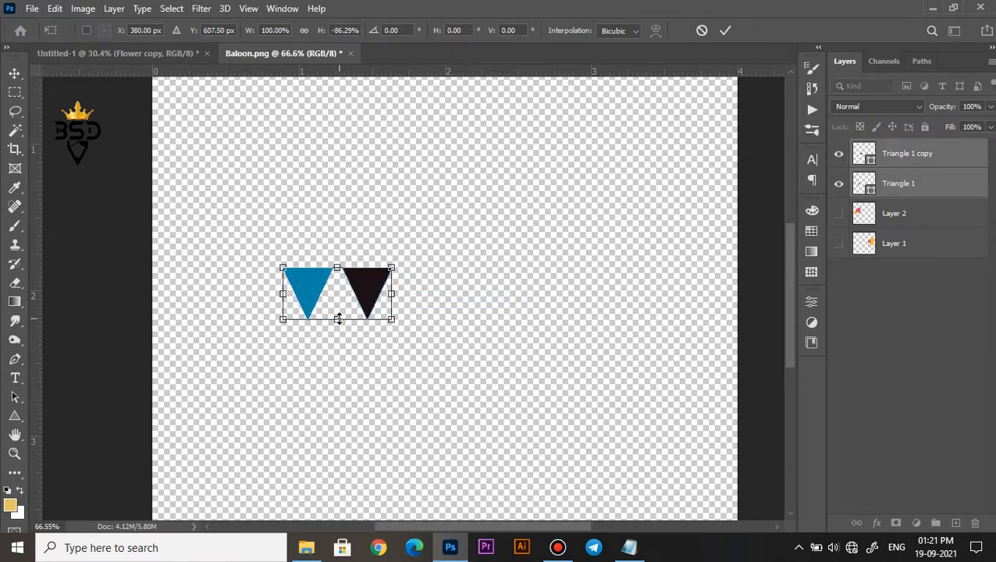
pyautogui.press('Return')
# Duplicate the triangle pair repeatedly to the right to form a row of eight alternating blue and near-black triangles.
pyautogui.scroll(-1, 351, 313)
pyautogui.moveTo(367, 297); pyautogui.dragTo(592, 293)
pyautogui.click(900, 252)
pyautogui.keyDown('shift'); pyautogui.click(911, 156); pyautogui.keyUp('shift')
pyautogui.moveTo(488, 284); pyautogui.dragTo(508, 290)
pyautogui.hotkey('ctrl', '-')
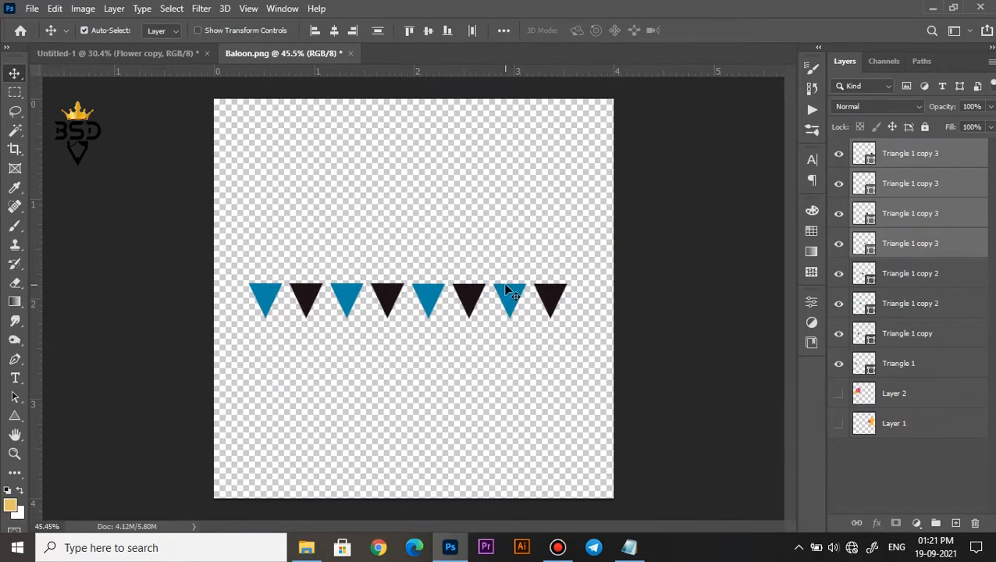
# Scale all eight triangles together to 68.51% width and 68.22% height.
pyautogui.click(914, 160)
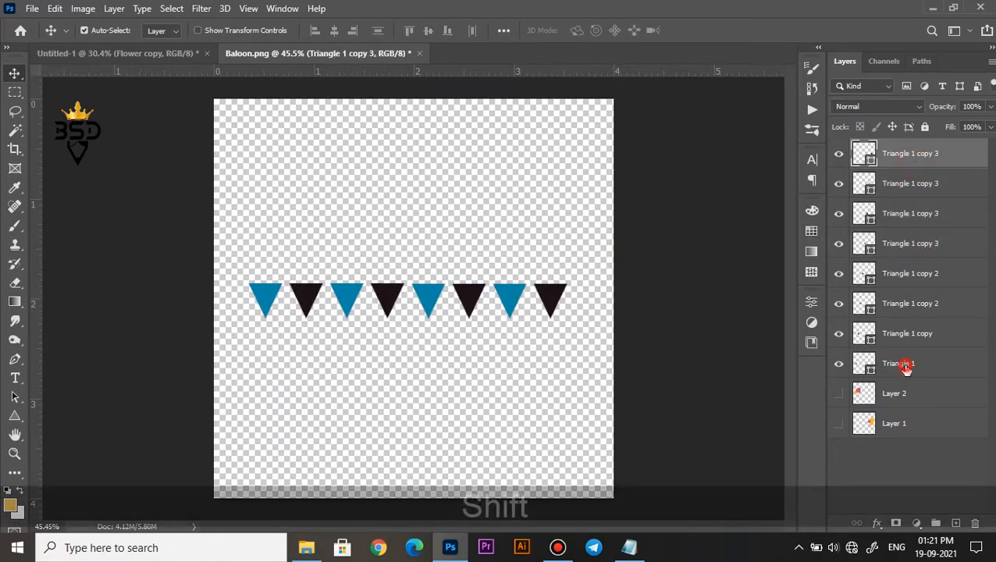
pyautogui.keyDown('shift'); pyautogui.click(908, 365); pyautogui.keyUp('shift')
pyautogui.hotkey('ctrl', 't')
pyautogui.moveTo(568, 282); pyautogui.dragTo(422, 313)
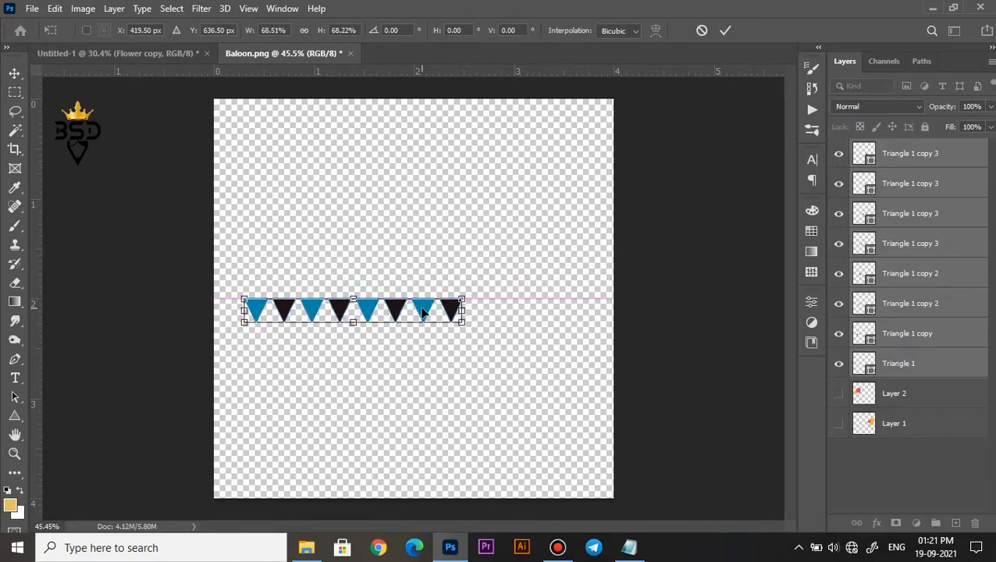
pyautogui.press('Return')
# Extend the row by duplicating its last five triangles to the right, and select the first blue triangle among the copies.
pyautogui.keyDown('shift'); pyautogui.click(890, 274); pyautogui.keyUp('shift')
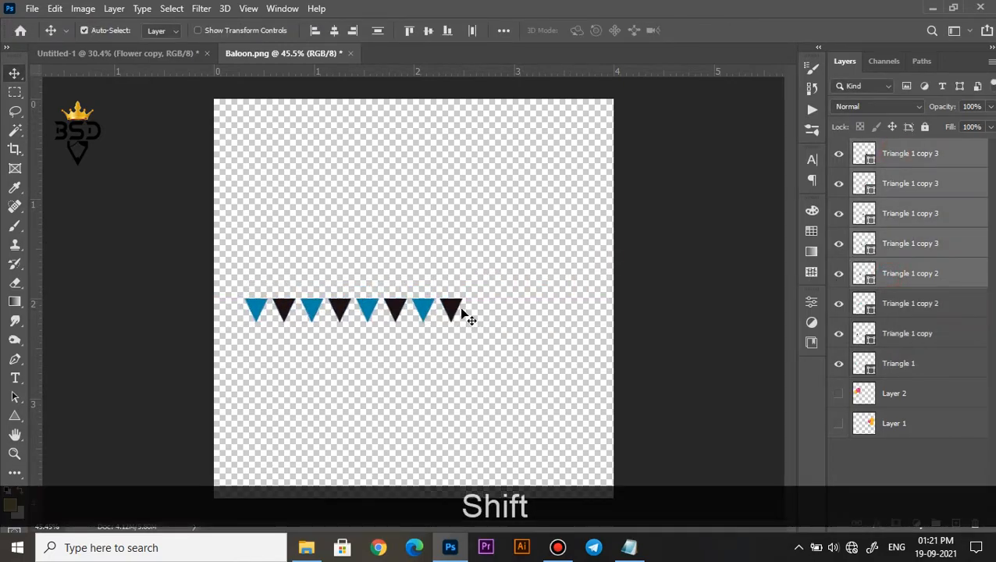
pyautogui.moveTo(372, 312); pyautogui.dragTo(517, 308)
pyautogui.scroll(2, 511, 313)
pyautogui.hotkey('ctrl', 'z')
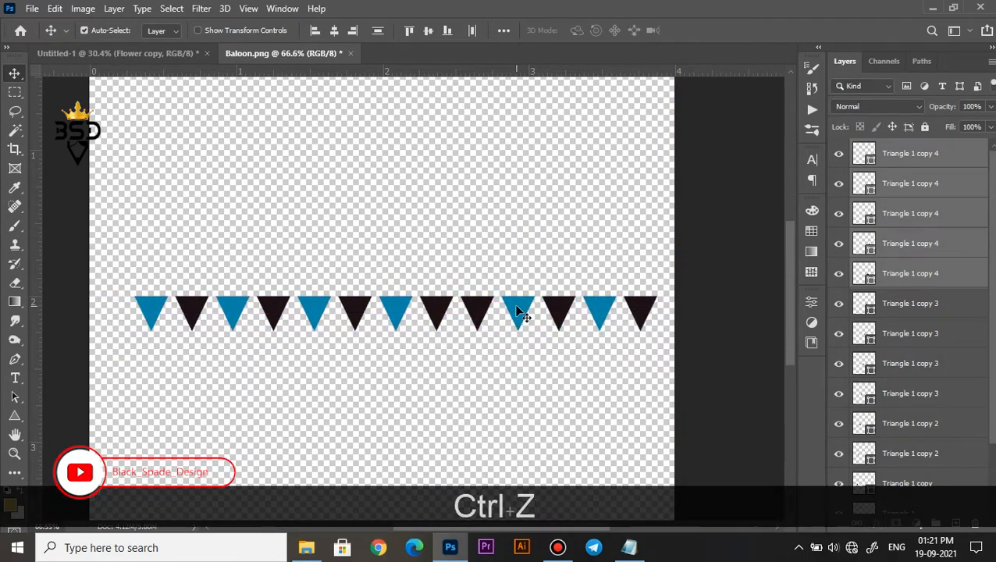
pyautogui.scroll(-1, 519, 313)
pyautogui.scroll(2, 519, 313)
pyautogui.rightClick(519, 313)
pyautogui.click(527, 313)
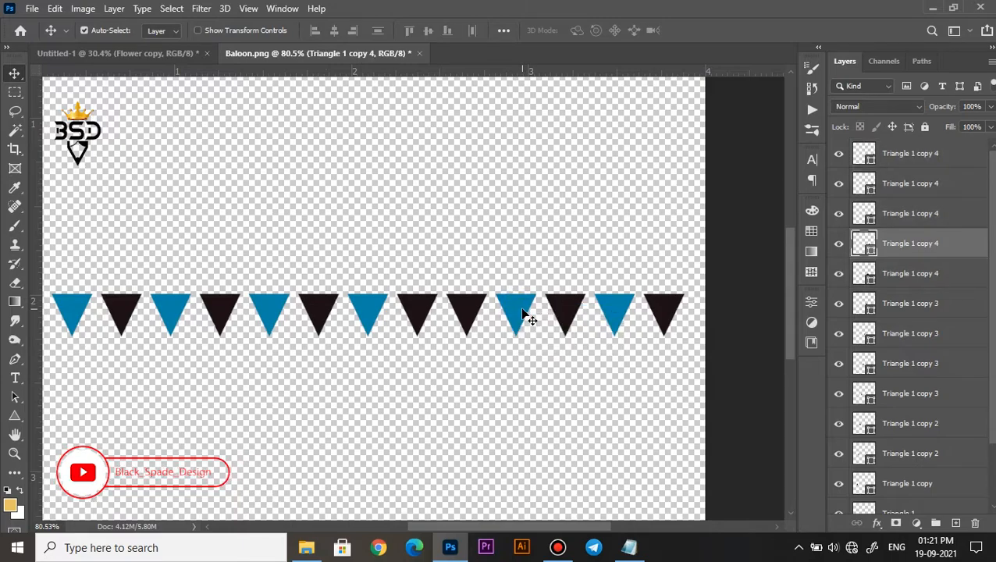
# Undo the misplaced triangle copies and duplicate the whole eight-triangle row to the right, continuing the alternating blue and near-black pattern.
pyautogui.scroll(-4, 523, 314)
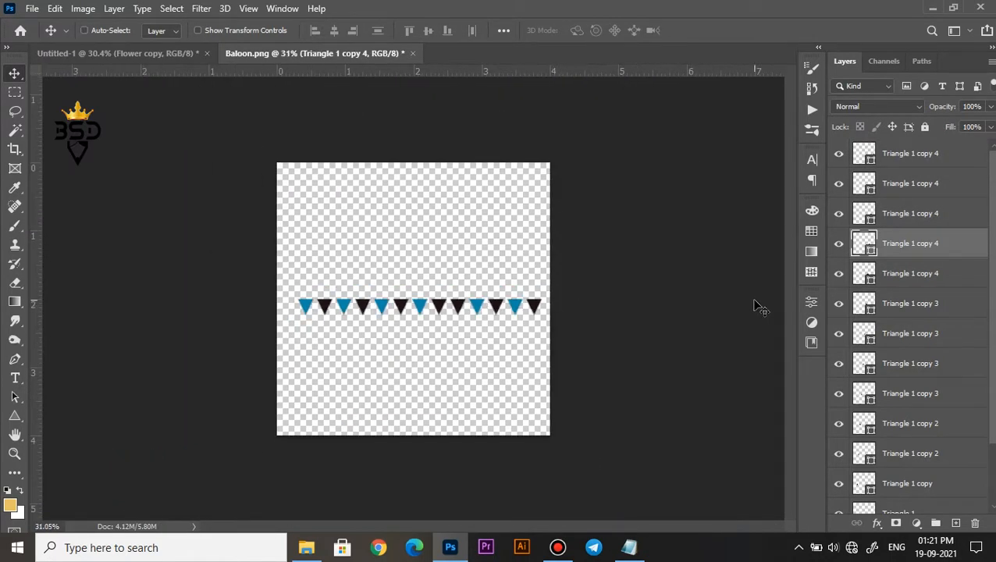
pyautogui.hotkey('ctrl', 'z')
pyautogui.scroll(1, 523, 322)
pyautogui.scroll(1, 523, 316)
pyautogui.keyDown('alt'); pyautogui.moveTo(451, 306); pyautogui.dragTo(567, 306); pyautogui.keyUp('alt')
pyautogui.moveTo(489, 301); pyautogui.dragTo(461, 306)
pyautogui.scroll(6, 485, 313)
pyautogui.scroll(-6, 461, 305)
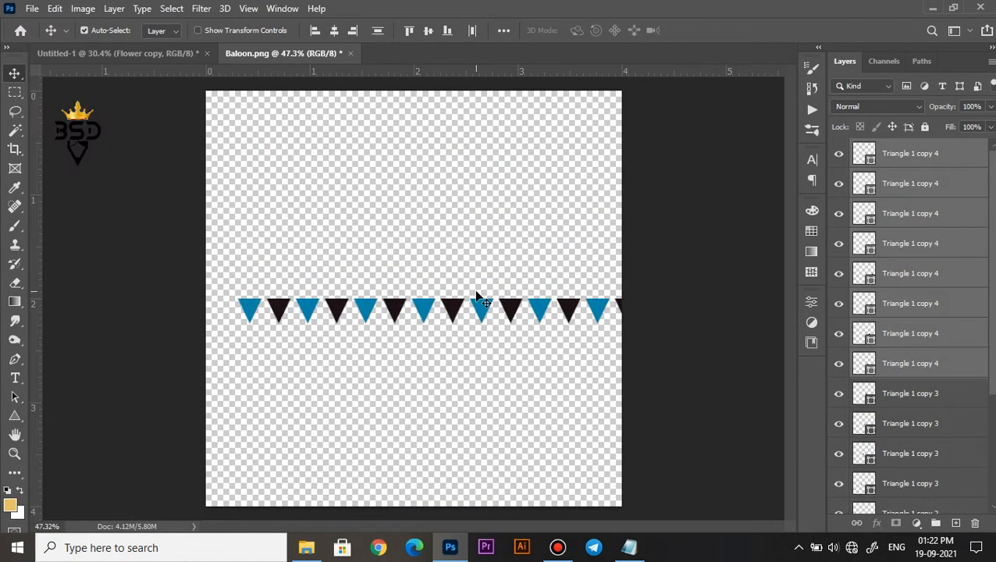
# Scale all sixteen triangles together to 78.59% width and 90.44% height so the row fits inside the canvas.
pyautogui.click(956, 159)
pyautogui.moveTo(991, 378); pyautogui.dragTo(992, 453)
pyautogui.keyDown('shift'); pyautogui.click(944, 469); pyautogui.keyUp('shift')
pyautogui.hotkey('ctrl', 't')
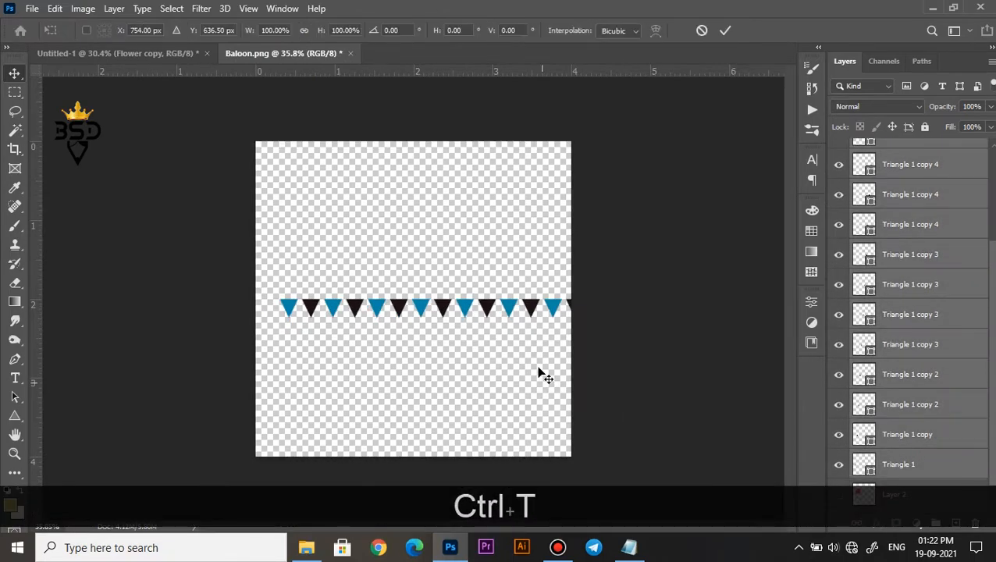
pyautogui.scroll(-1, 540, 367)
pyautogui.moveTo(609, 300); pyautogui.dragTo(542, 303)
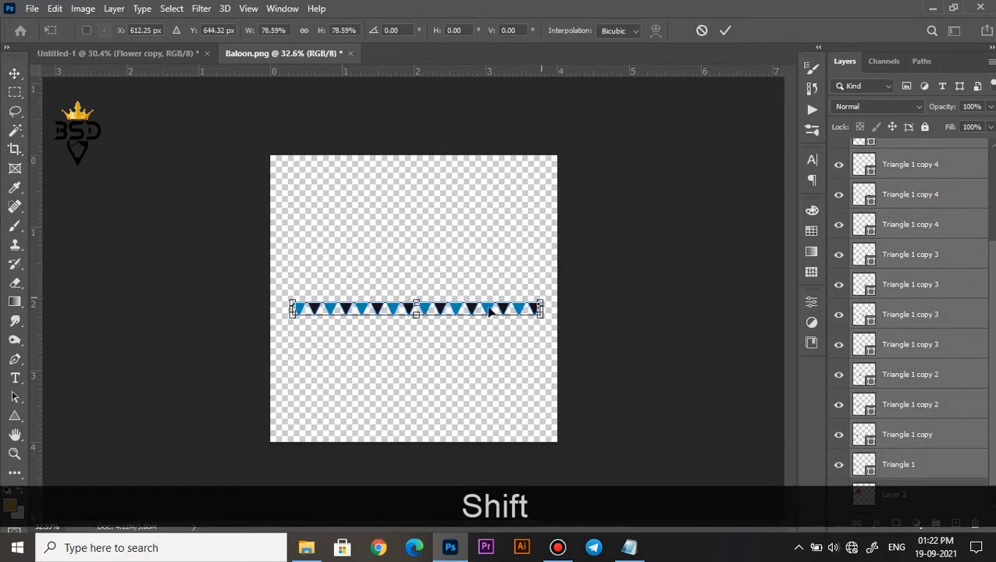
pyautogui.scroll(6, 424, 320)
pyautogui.moveTo(422, 328); pyautogui.dragTo(420, 333)
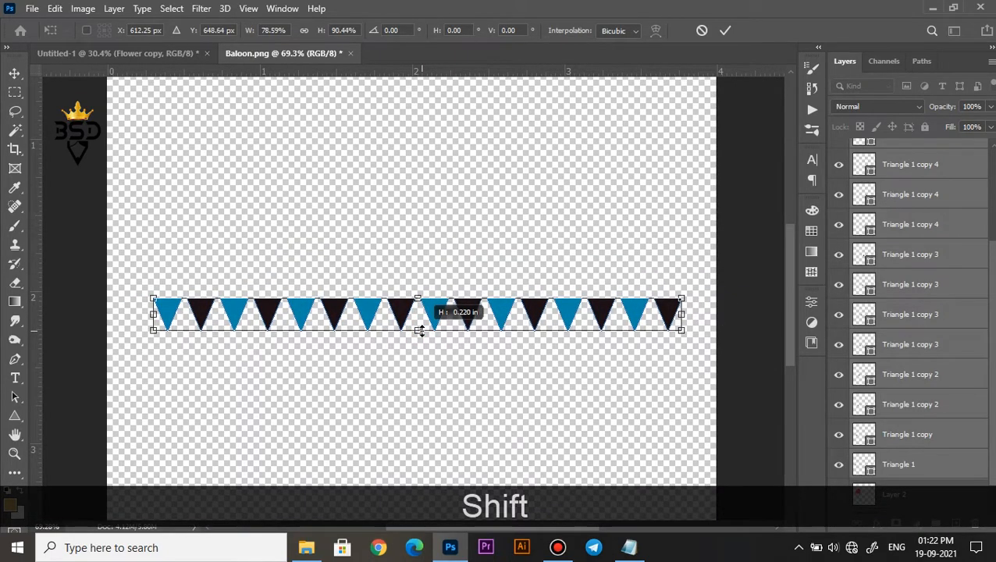
pyautogui.press('Return')
# Draw a rectangle about 4.3 in wide and 0.07 in high along the top edge of the triangle row, above all triangle layers.
pyautogui.scroll(3, 905, 179)
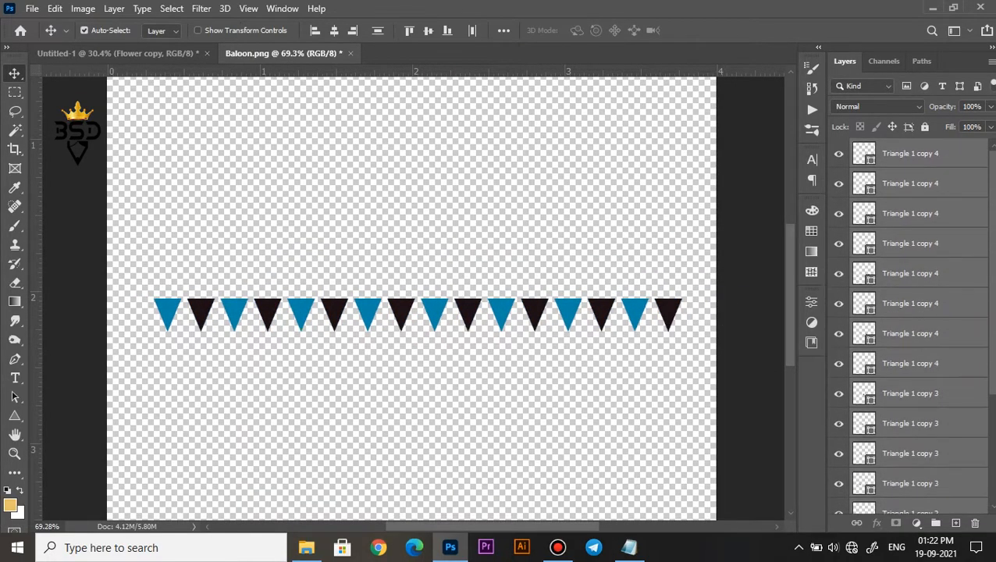
pyautogui.click(942, 160)
pyautogui.click(14, 416)
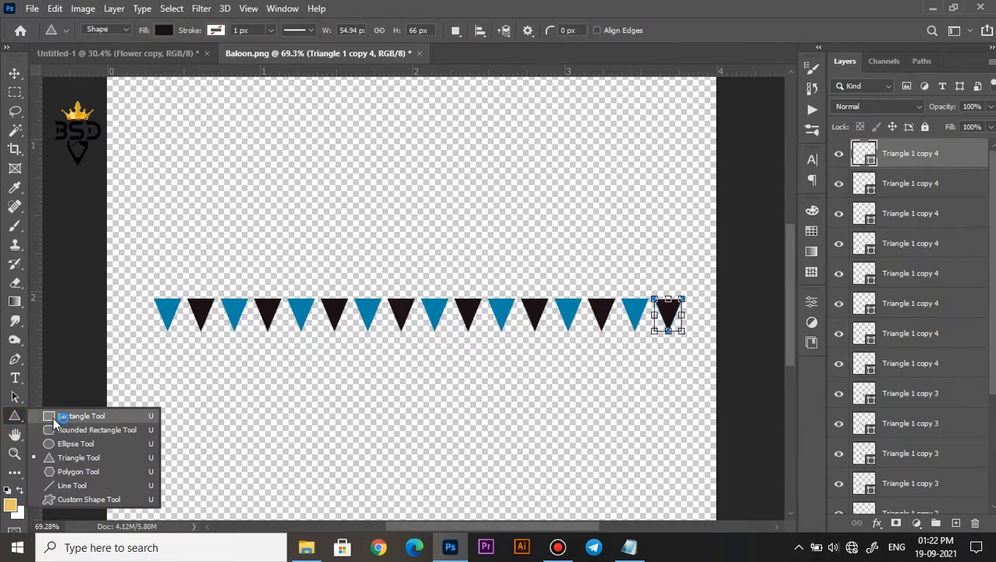
pyautogui.click(62, 414)
pyautogui.click(956, 523)
pyautogui.scroll(2, 233, 312)
pyautogui.moveTo(76, 285); pyautogui.dragTo(781, 297)
pyautogui.scroll(2, 342, 297)
pyautogui.press('v')
# Recolor the rectangle with the near-black sampled from one of the dark triangles.
pyautogui.click(869, 161)
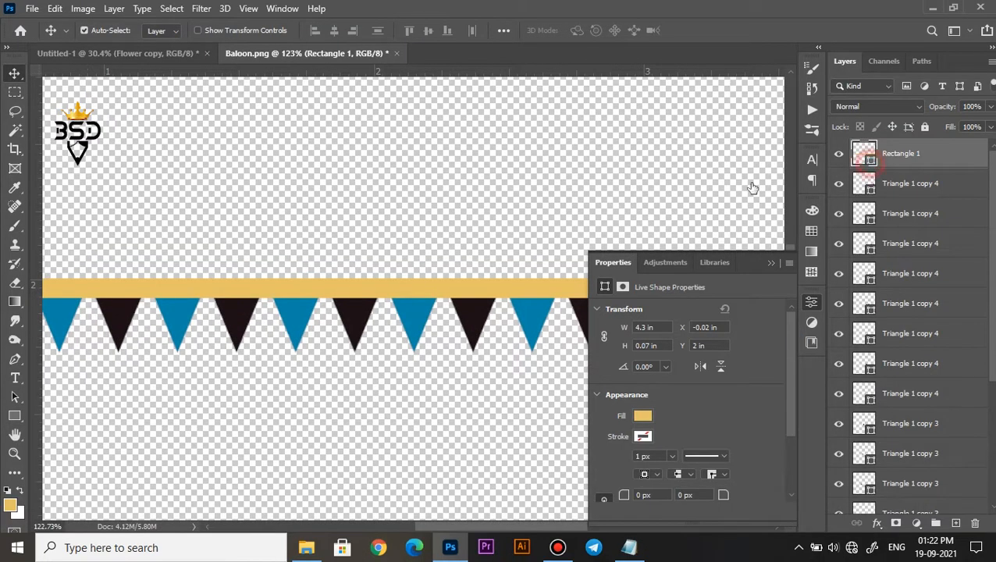
pyautogui.click(470, 311)
pyautogui.click(943, 247)
# Reduce the rectangle's height to 22.73% so it forms a thin string touching the tops of the triangles.
pyautogui.scroll(2, 425, 305)
pyautogui.hotkey('ctrl', 't')
pyautogui.scroll(2, 404, 299)
pyautogui.moveTo(407, 301); pyautogui.dragTo(407, 279)
pyautogui.scroll(-5, 365, 310)
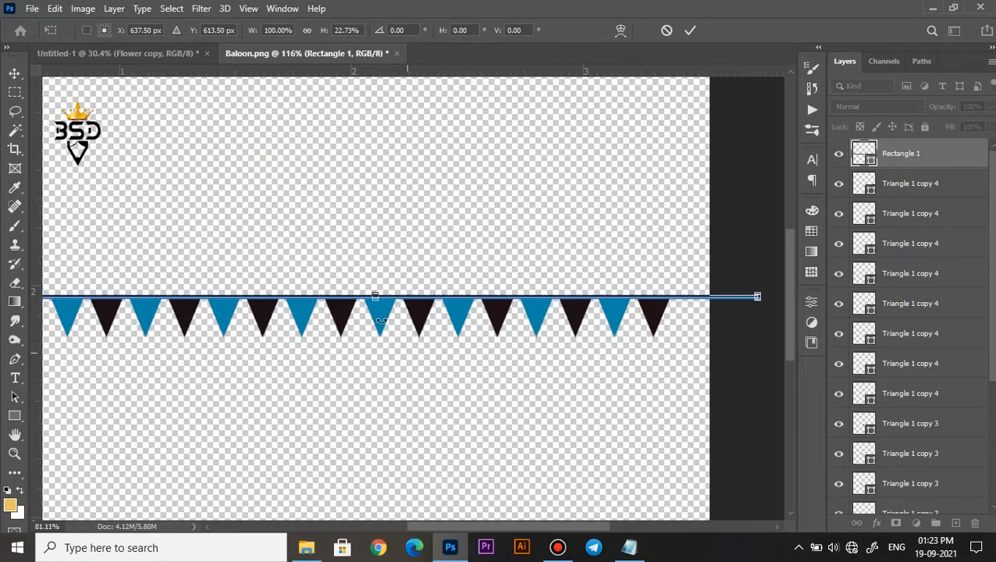
pyautogui.click(690, 30)
pyautogui.click(358, 347)
# Rasterize the string rectangle together with all triangle layers and merge them into a single layer.
pyautogui.scroll(-2, 356, 350)
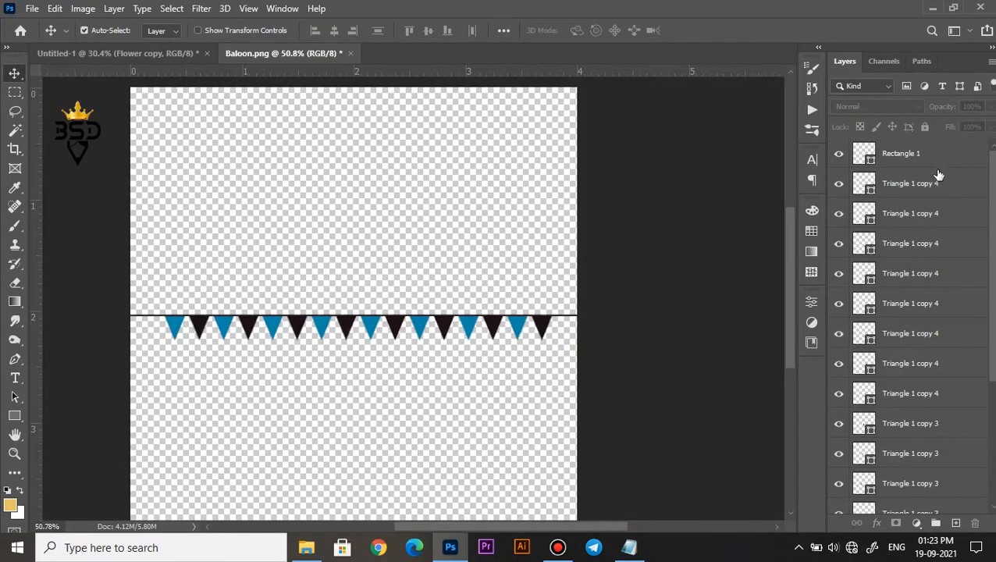
pyautogui.click(934, 155)
pyautogui.scroll(-5, 934, 312)
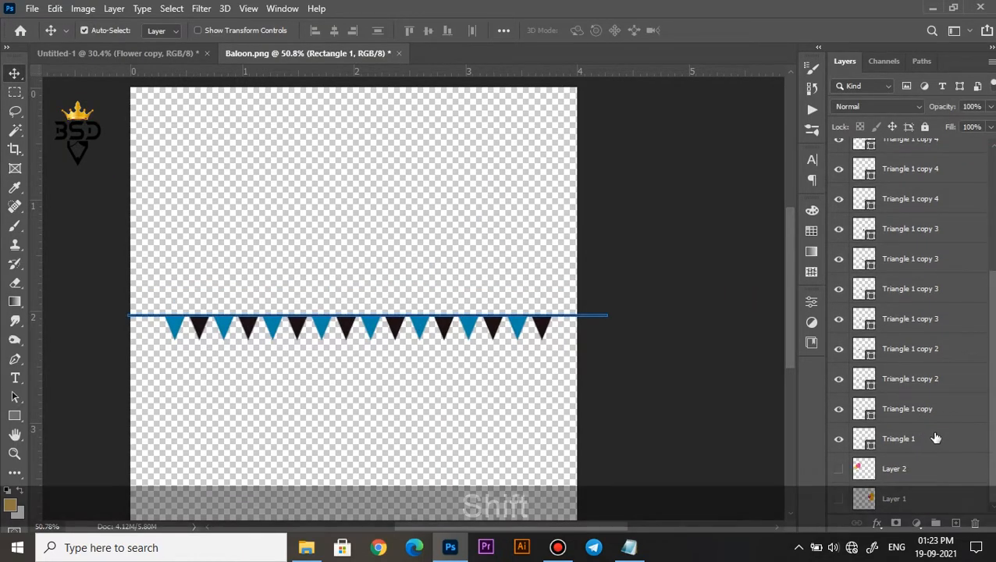
pyautogui.keyDown('shift'); pyautogui.click(935, 440); pyautogui.keyUp('shift')
pyautogui.rightClick(954, 372)
pyautogui.click(816, 220)
pyautogui.hotkey('ctrl', 'e')
pyautogui.scroll(1, 383, 334)
pyautogui.scroll(-2, 382, 334)
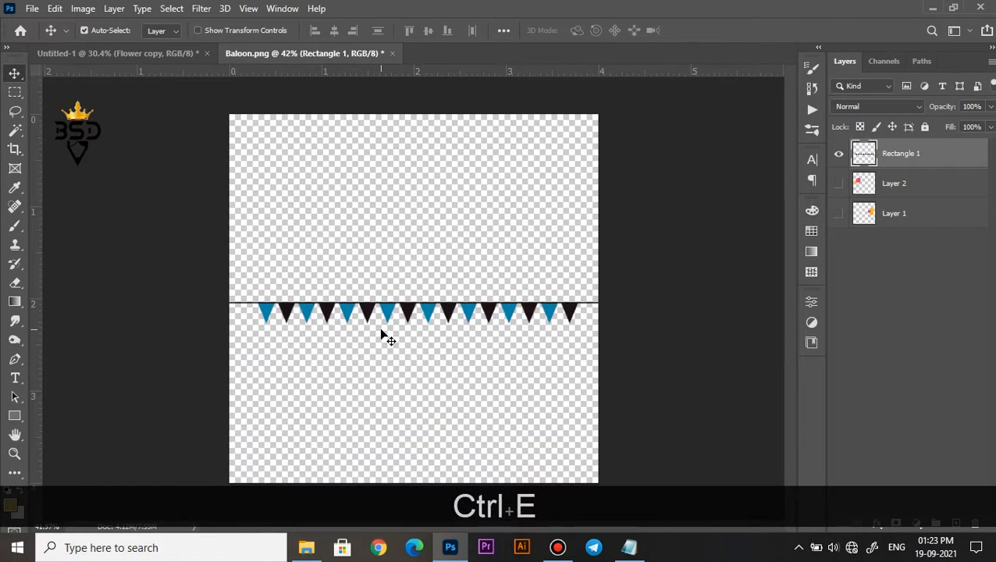
# Warp the merged bunting with the Arc style, bending it downward into a hanging curve.
pyautogui.hotkey('ctrl', 't')
pyautogui.click(657, 34)
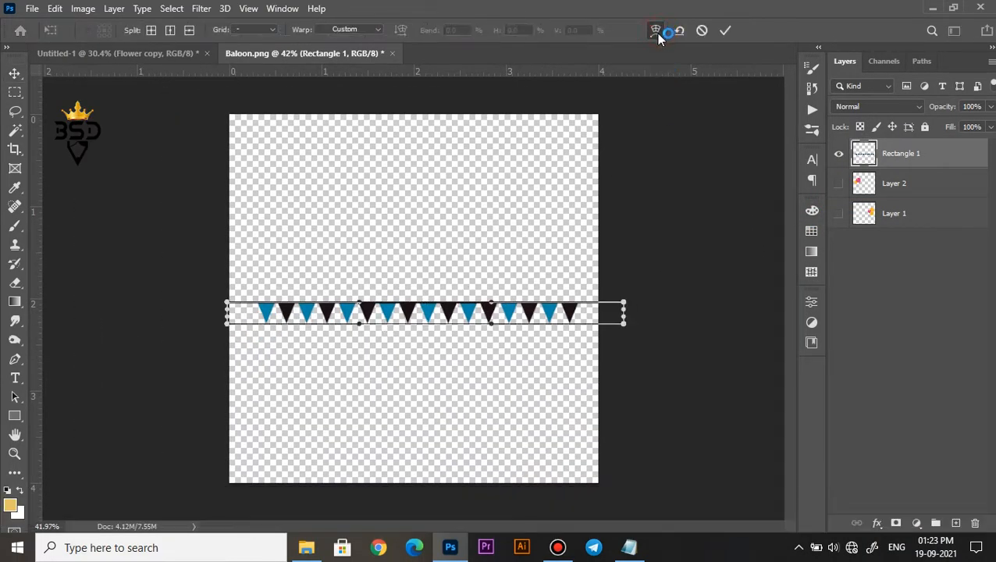
pyautogui.click(377, 31)
pyautogui.click(346, 65)
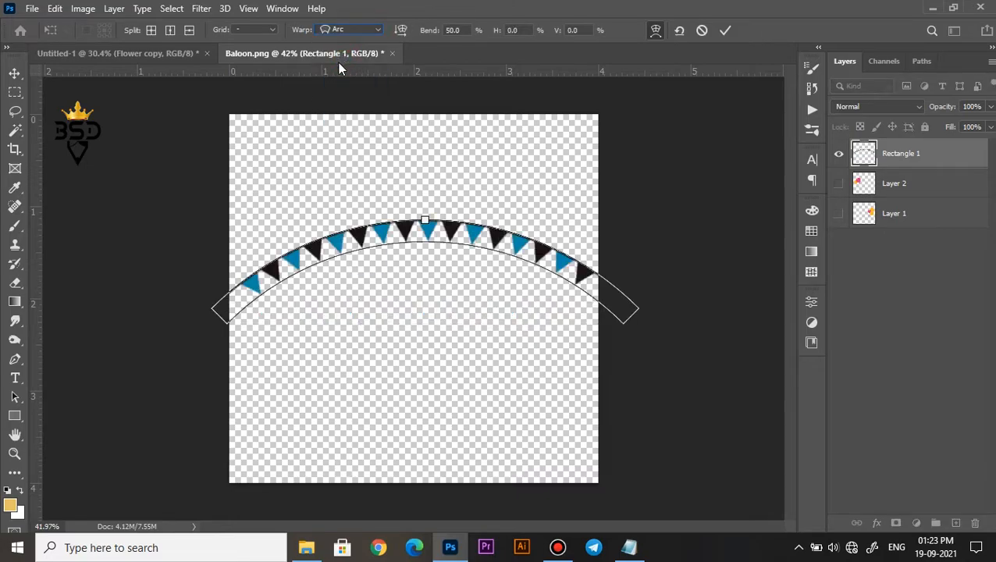
pyautogui.moveTo(428, 30); pyautogui.dragTo(6, 128)
pyautogui.moveTo(432, 35); pyautogui.dragTo(278, 64)
pyautogui.moveTo(220, 45); pyautogui.dragTo(201, 37)
pyautogui.click(728, 30)
# Bring the curved bunting into the Untitled-1 poster and place it over the upper-left area beside the cake's candle.
pyautogui.scroll(-2, 400, 226)
pyautogui.press('v')
pyautogui.moveTo(463, 360); pyautogui.dragTo(164, 59)
pyautogui.moveTo(293, 206); pyautogui.dragTo(292, 205)
pyautogui.scroll(-4, 292, 205)
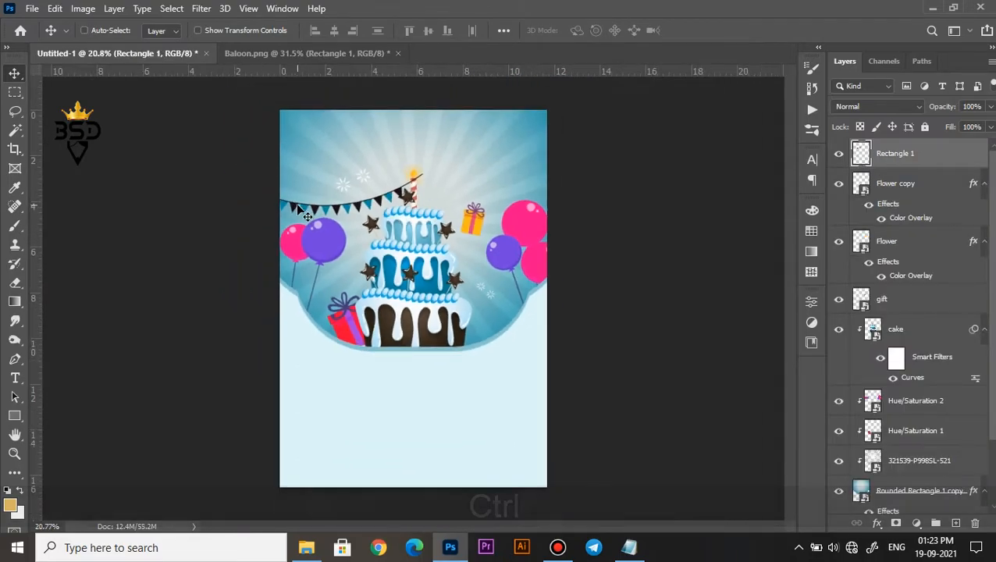
# Scale the bunting to 117.62%, rotate it -14.94° and hang it across the poster's upper-left corner.
pyautogui.hotkey('ctrl', 't')
pyautogui.moveTo(371, 202); pyautogui.dragTo(396, 145)
pyautogui.moveTo(475, 160); pyautogui.dragTo(475, 151)
pyautogui.moveTo(431, 118); pyautogui.dragTo(460, 107)
pyautogui.moveTo(489, 144); pyautogui.dragTo(486, 118)
pyautogui.scroll(4, 387, 183)
pyautogui.scroll(3, 371, 147)
pyautogui.moveTo(374, 160); pyautogui.dragTo(411, 271)
pyautogui.moveTo(570, 220); pyautogui.dragTo(579, 217)
pyautogui.moveTo(513, 209)
pyautogui.mouseDown()
pyautogui.moveTo(485, 193)
pyautogui.moveTo(500, 197)
pyautogui.mouseUp()
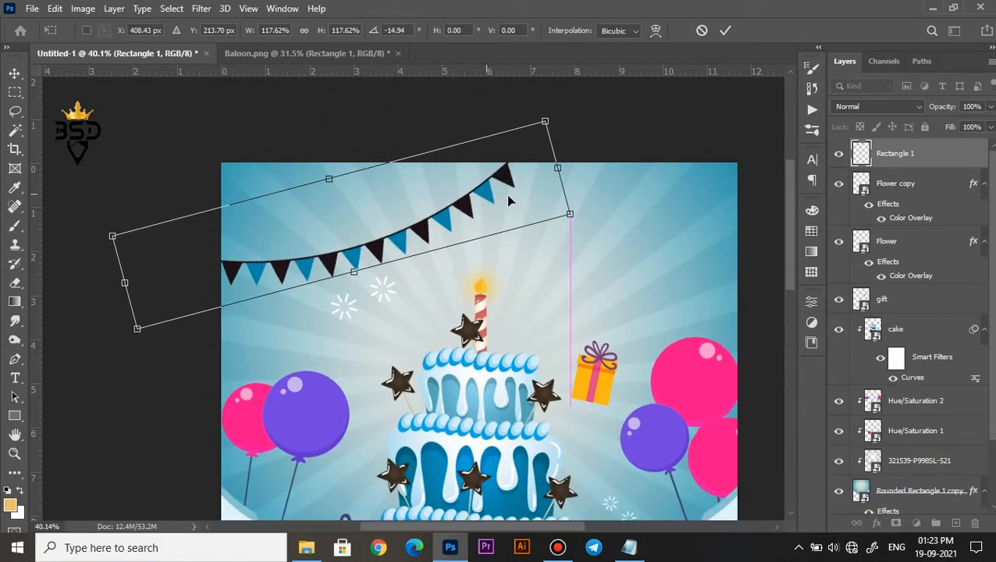
pyautogui.click(725, 29)
# Duplicate the bunting, flip the copy horizontally, and tilt it across the poster's upper-right corner.
pyautogui.scroll(-2, 492, 204)
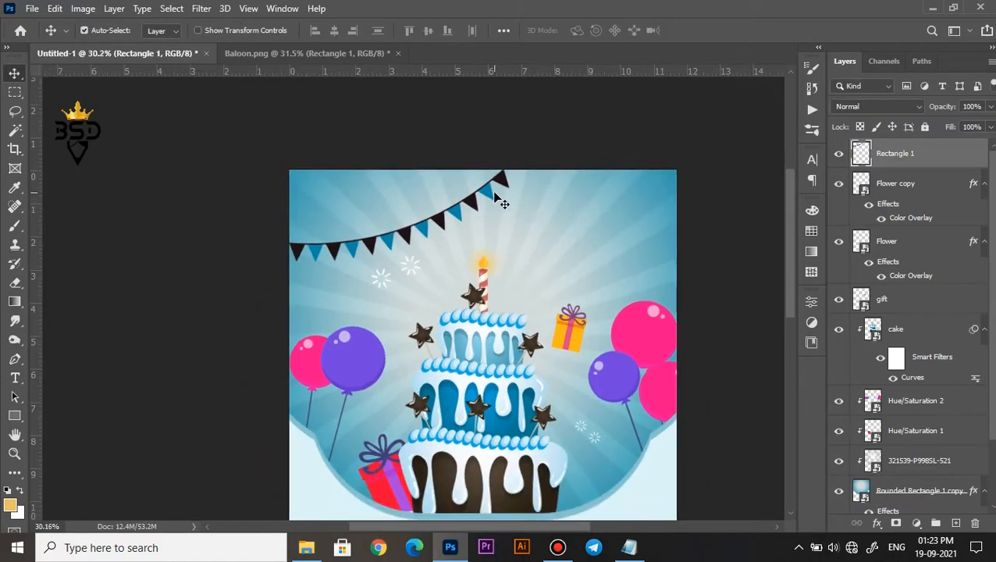
pyautogui.hotkey('ctrl', 'j')
pyautogui.hotkey('ctrl', 't')
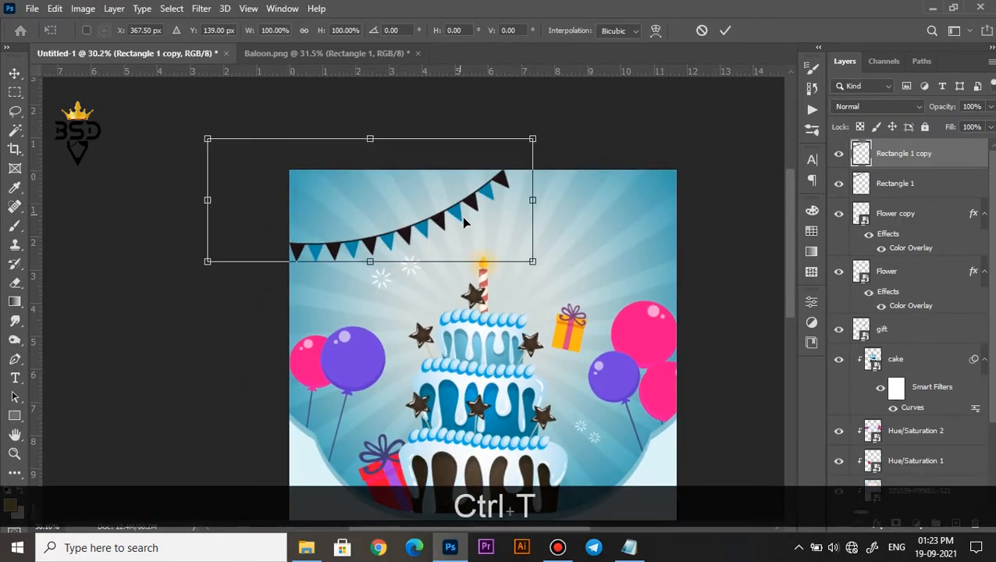
pyautogui.moveTo(451, 229); pyautogui.dragTo(547, 246)
pyautogui.rightClick(579, 228)
pyautogui.click(617, 471)
pyautogui.moveTo(568, 253); pyautogui.dragTo(704, 238)
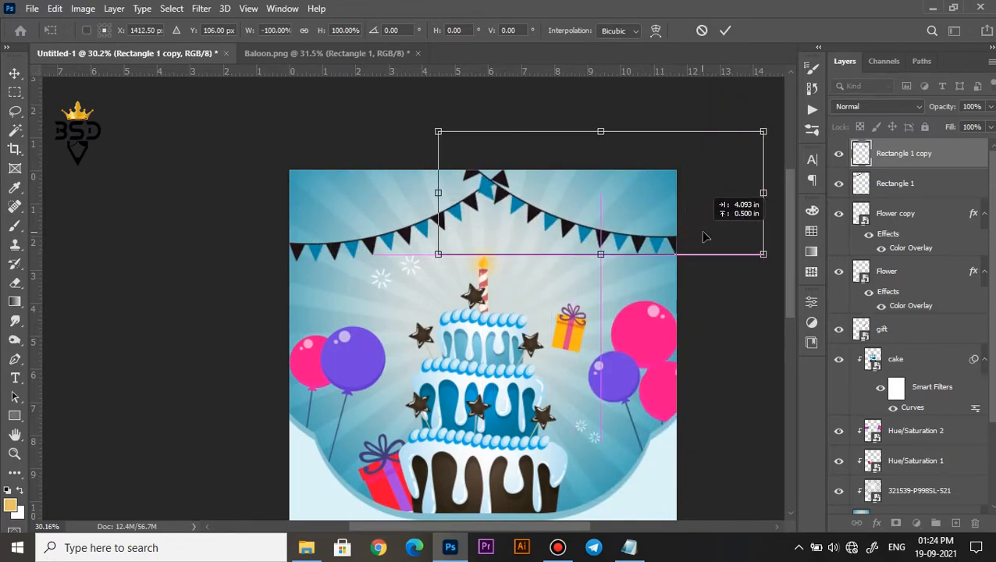
pyautogui.moveTo(586, 235); pyautogui.dragTo(600, 242)
pyautogui.moveTo(732, 310); pyautogui.dragTo(713, 339)
pyautogui.moveTo(633, 232); pyautogui.dragTo(655, 239)
pyautogui.click(725, 30)
# Rotate the left bunting by -15.51° and move it toward the poster's left edge to mirror the right one.
pyautogui.click(891, 184)
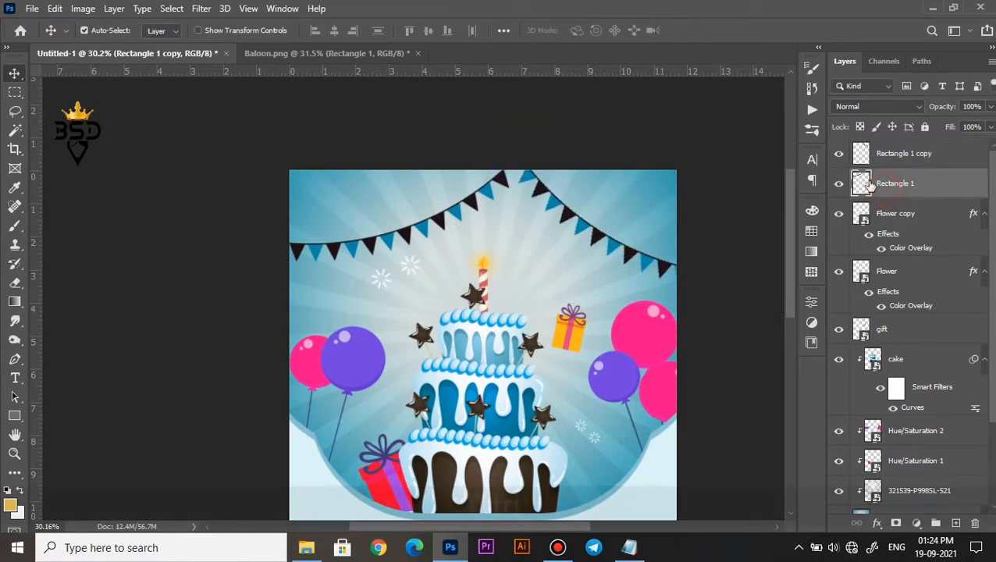
pyautogui.hotkey('ctrl', 't')
pyautogui.moveTo(401, 295); pyautogui.dragTo(435, 295)
pyautogui.moveTo(423, 210); pyautogui.dragTo(394, 218)
pyautogui.moveTo(533, 232); pyautogui.dragTo(539, 191)
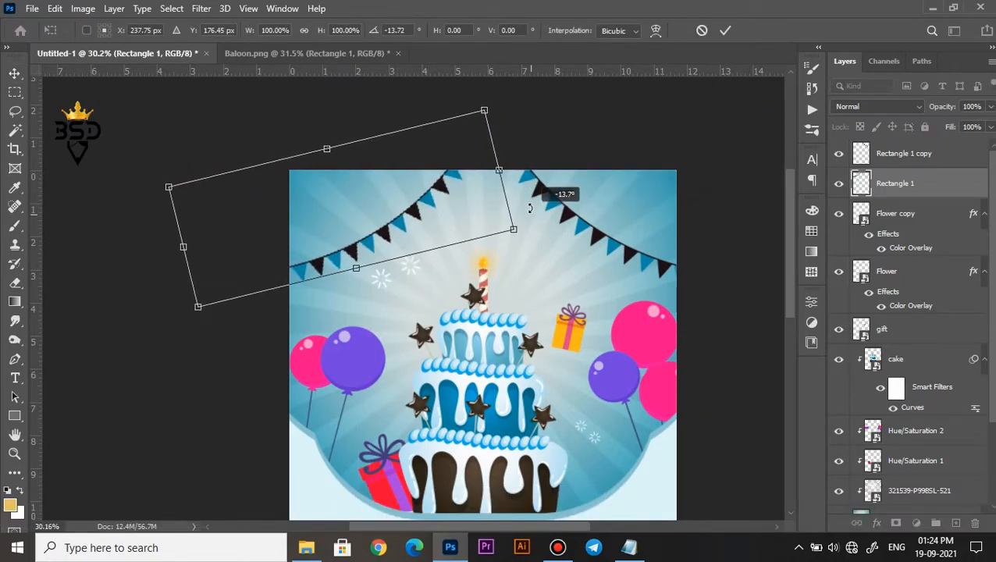
pyautogui.moveTo(478, 211); pyautogui.dragTo(457, 204)
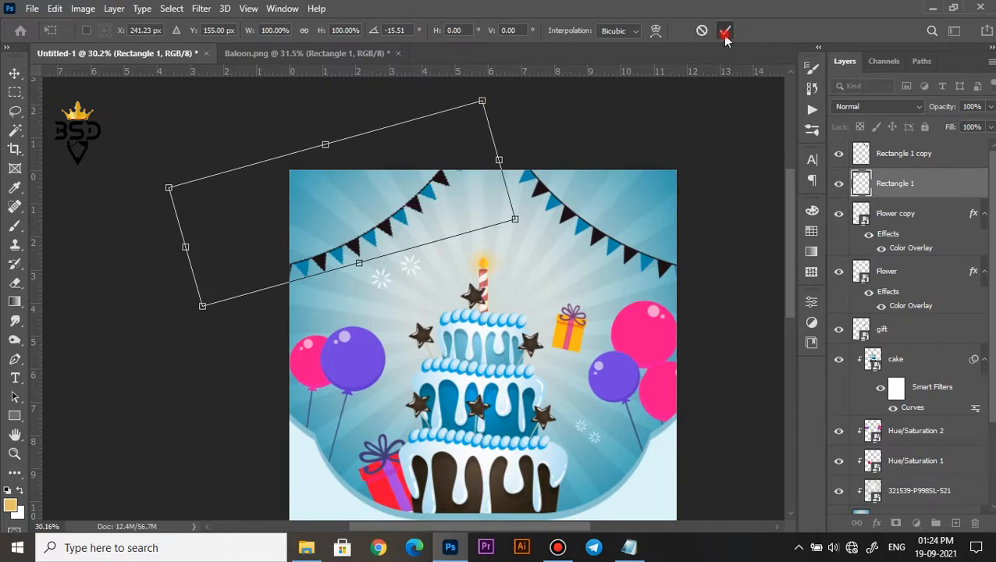
pyautogui.click(723, 30)
# Nudge the right bunting slightly inward and down so it balances the left one.
pyautogui.keyDown('alt'); pyautogui.scroll(-2, 332, 238); pyautogui.keyUp('alt')
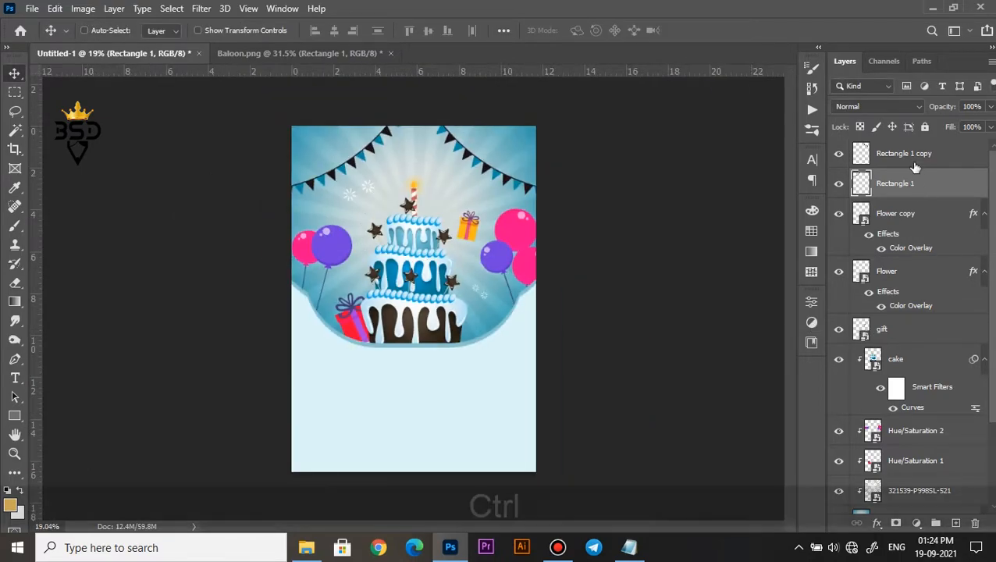
pyautogui.keyDown('ctrl'); pyautogui.click(909, 153); pyautogui.keyUp('ctrl')
pyautogui.keyDown('alt'); pyautogui.scroll(3, 511, 188); pyautogui.keyUp('alt')
pyautogui.moveTo(496, 135)
pyautogui.mouseDown()
pyautogui.moveTo(488, 124)
pyautogui.moveTo(491, 143)
pyautogui.mouseUp()
pyautogui.rightClick(509, 151)
pyautogui.click(519, 142)
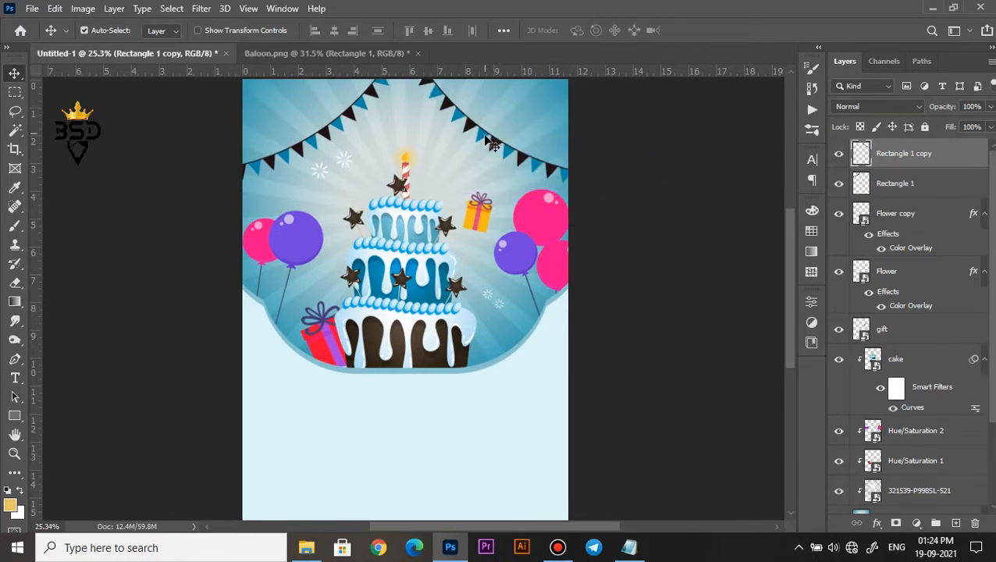
pyautogui.keyDown('alt'); pyautogui.scroll(-2, 490, 143); pyautogui.keyUp('alt')
pyautogui.keyDown('alt'); pyautogui.scroll(1, 446, 196); pyautogui.keyUp('alt')
pyautogui.keyDown('alt'); pyautogui.scroll(-2, 434, 367); pyautogui.keyUp('alt')
pyautogui.keyDown('alt'); pyautogui.scroll(1, 432, 380); pyautogui.keyUp('alt')
pyautogui.keyDown('alt'); pyautogui.scroll(1, 429, 374); pyautogui.keyUp('alt')
# Add the text "happy birthday" in the empty area below the cake, on a layer above the Flower copy layer.
pyautogui.press('space')
pyautogui.moveTo(427, 418); pyautogui.dragTo(432, 344)
pyautogui.click(432, 316)
pyautogui.moveTo(991, 234); pyautogui.dragTo(991, 177)
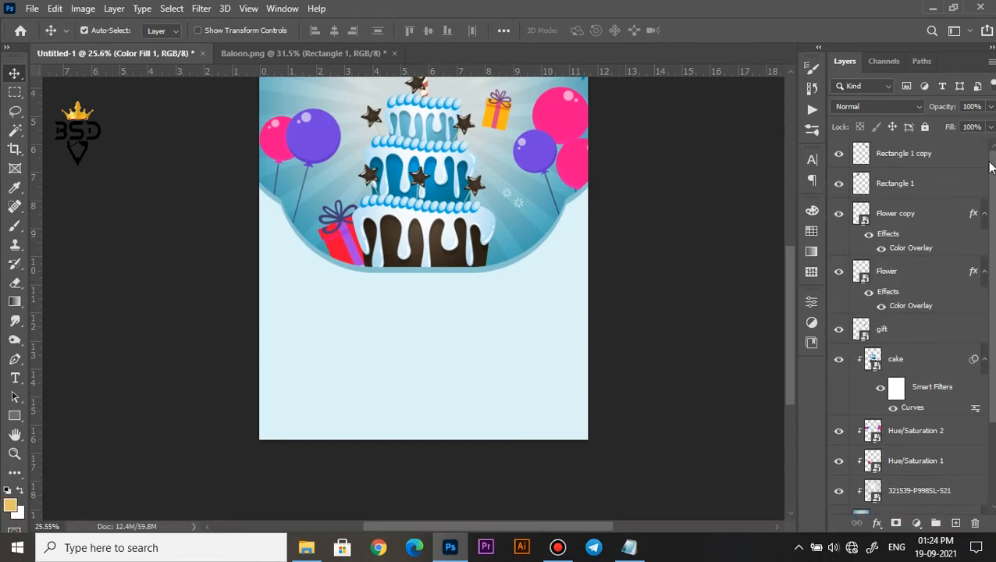
pyautogui.click(902, 161)
pyautogui.keyDown('alt'); pyautogui.scroll(1, 500, 353); pyautogui.keyUp('alt')
pyautogui.click(469, 349)
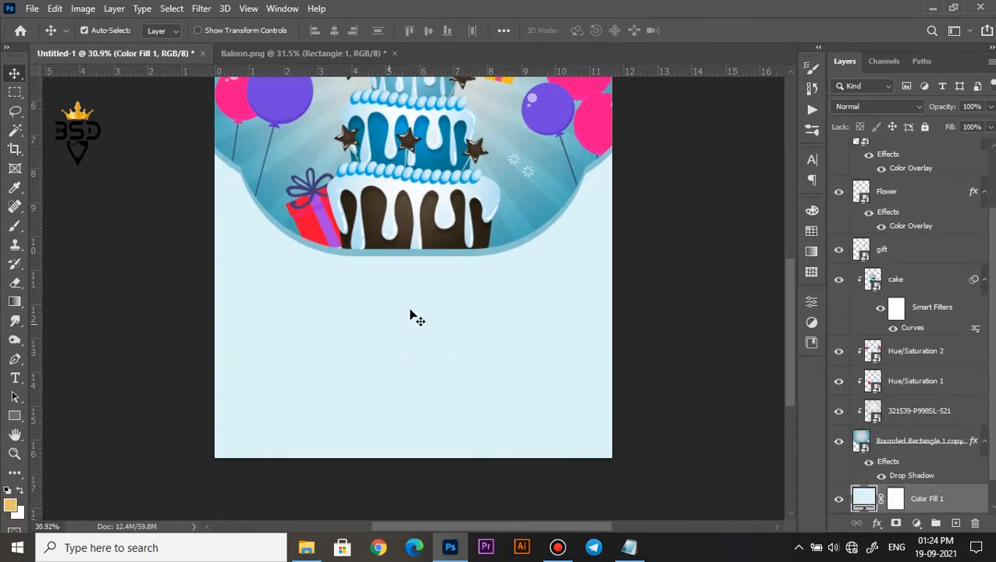
pyautogui.click(923, 153)
pyautogui.press('t')
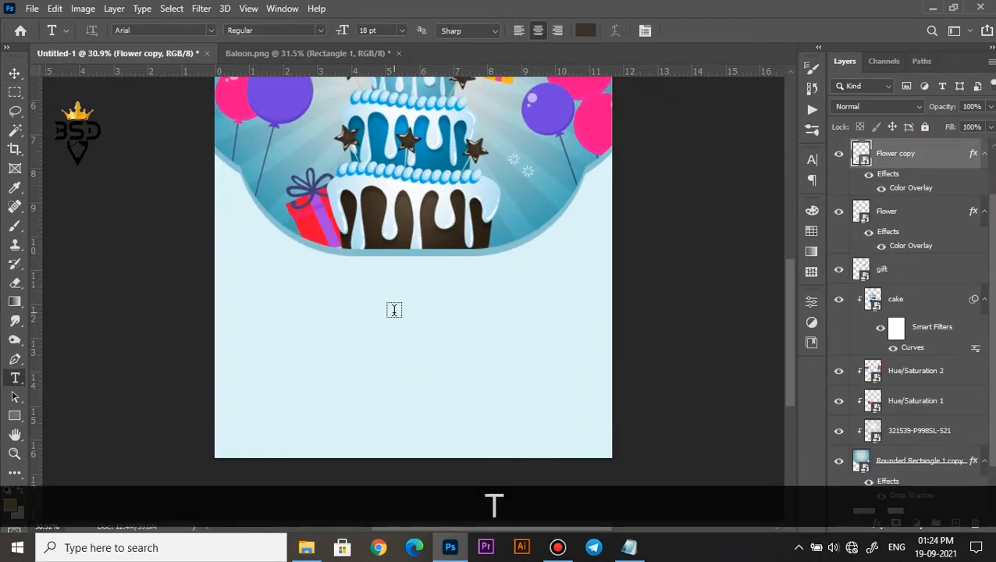
pyautogui.click(394, 310)
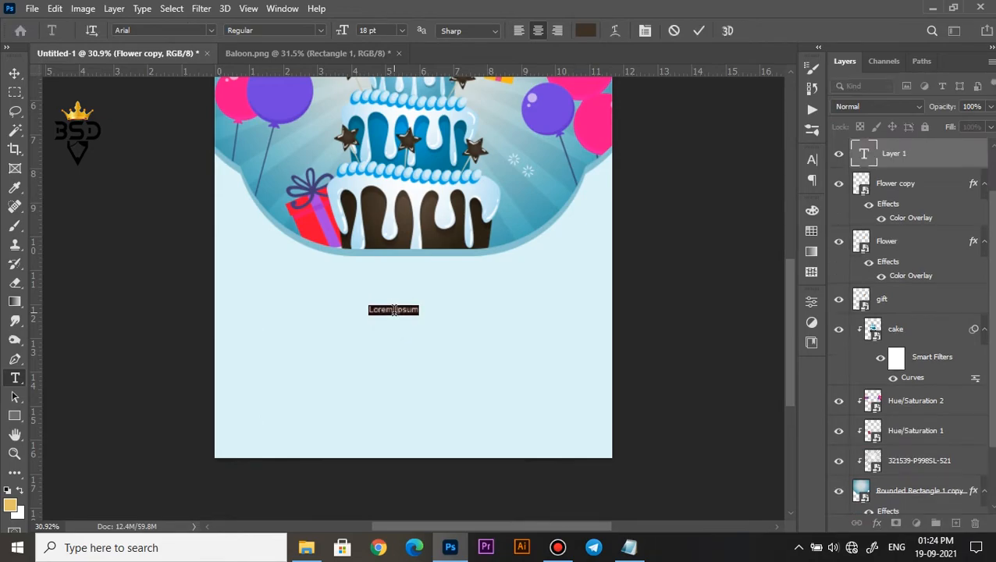
pyautogui.write('HA')
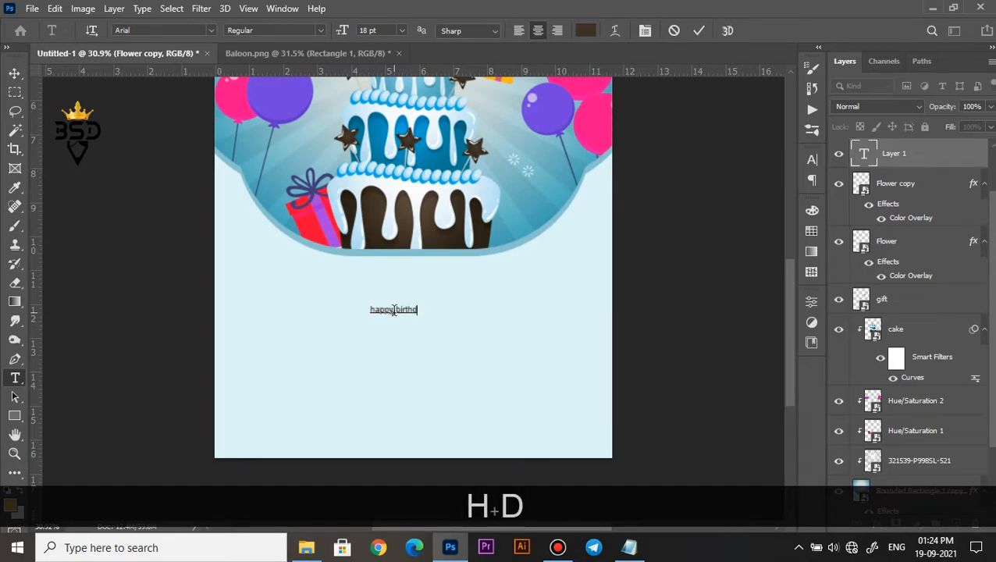
# Set the "happy birthday" text to the Showcard Gothic font at 79 pt.
pyautogui.hotkey('ctrl', 'a')
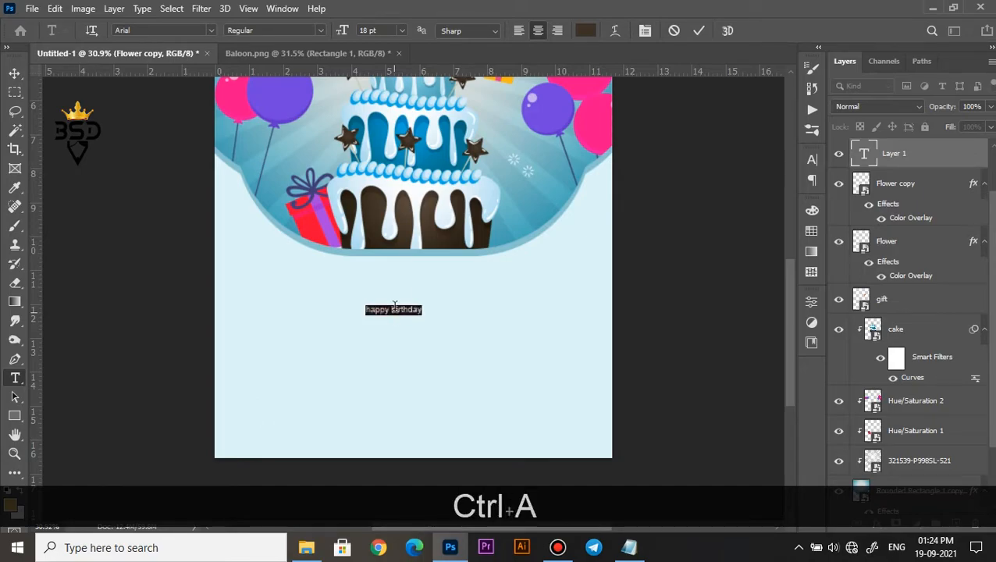
pyautogui.click(644, 32)
pyautogui.moveTo(651, 199); pyautogui.dragTo(711, 198)
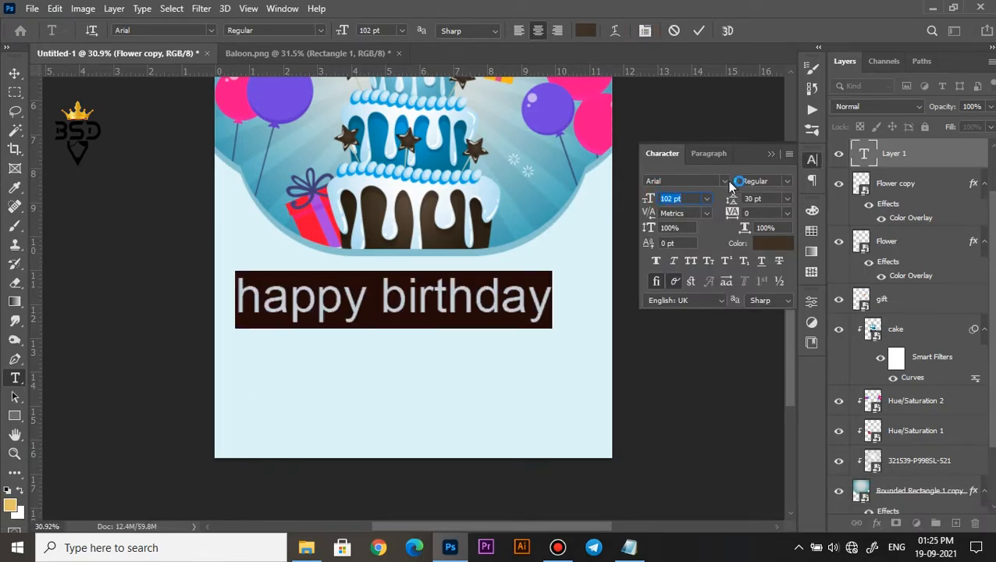
pyautogui.click(725, 181)
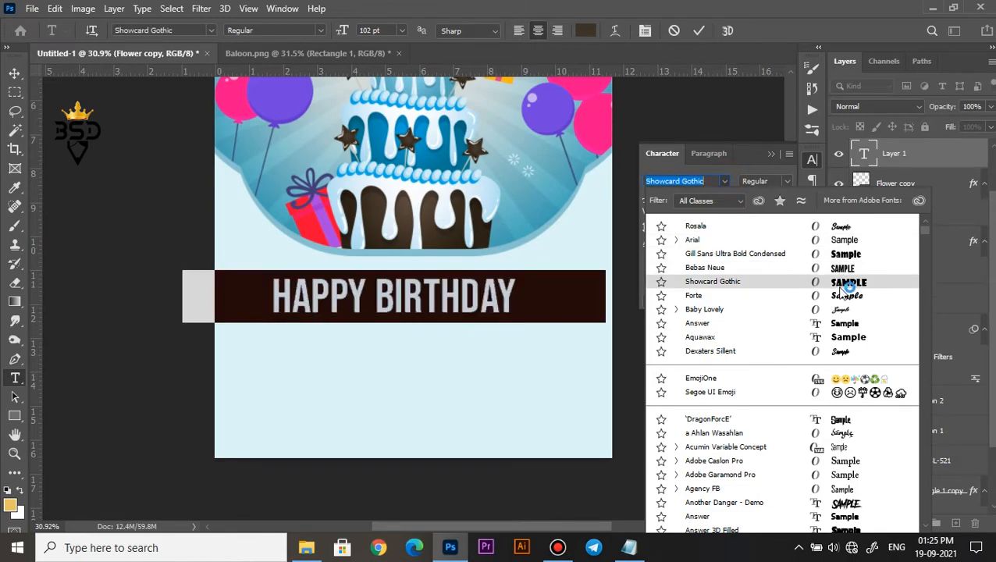
pyautogui.click(842, 284)
pyautogui.moveTo(648, 199); pyautogui.dragTo(633, 200)
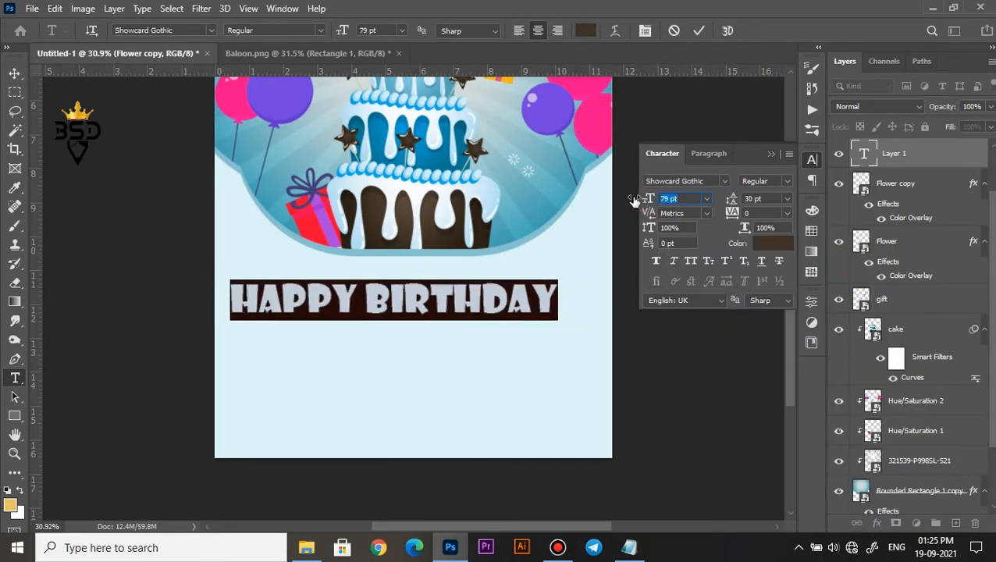
pyautogui.click(701, 32)
# Center the "happy birthday" text horizontally on the poster beneath the rounded cake shape.
pyautogui.press('v')
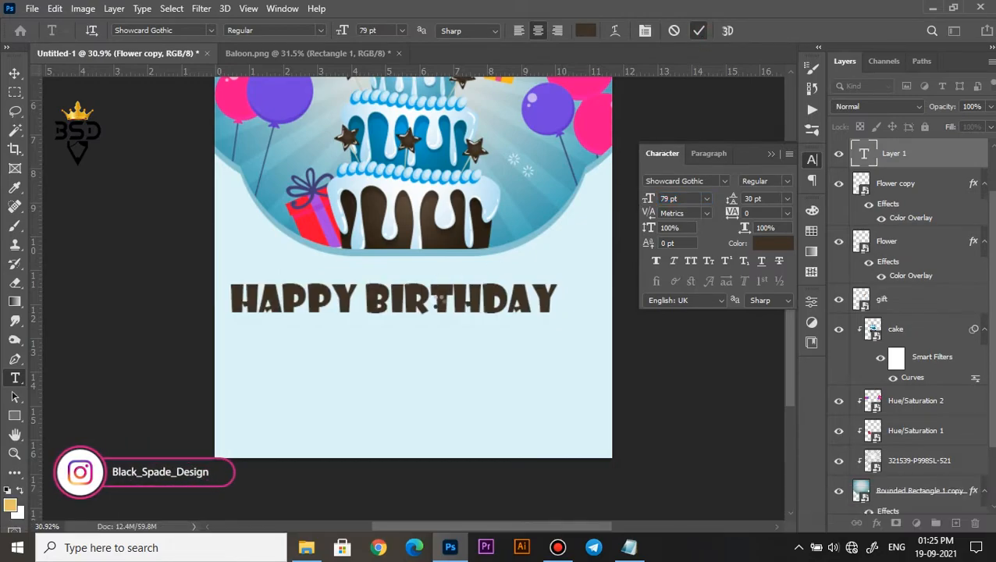
pyautogui.scroll(1, 438, 305)
pyautogui.moveTo(449, 295); pyautogui.dragTo(469, 298)
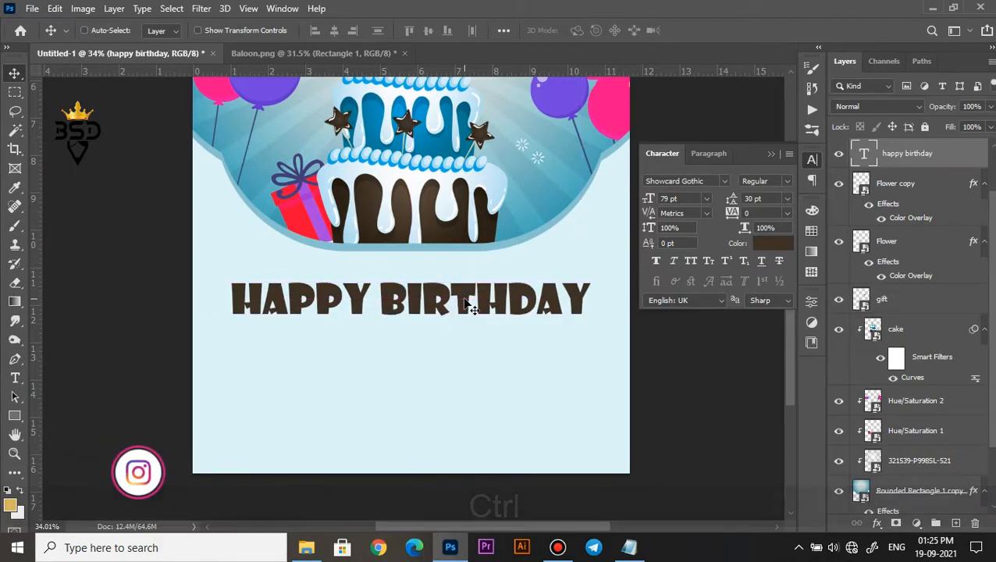
# Stretch the "happy birthday" text vertically to about 127% of its height, keeping its width.
pyautogui.hotkey('ctrl', 't')
pyautogui.moveTo(412, 323); pyautogui.dragTo(411, 334)
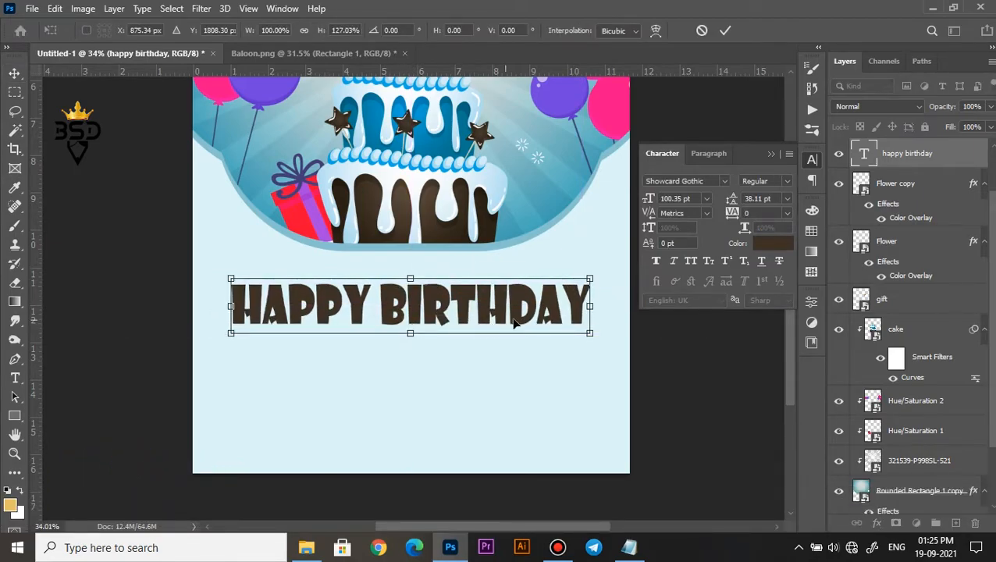
pyautogui.press('Return')
# Apply a Smooth Inner Bevel to the "happy birthday" text, size 7 px, with slightly reduced depth and increased softening.
pyautogui.scroll(1, 594, 283)
pyautogui.click(878, 523)
pyautogui.click(914, 403)
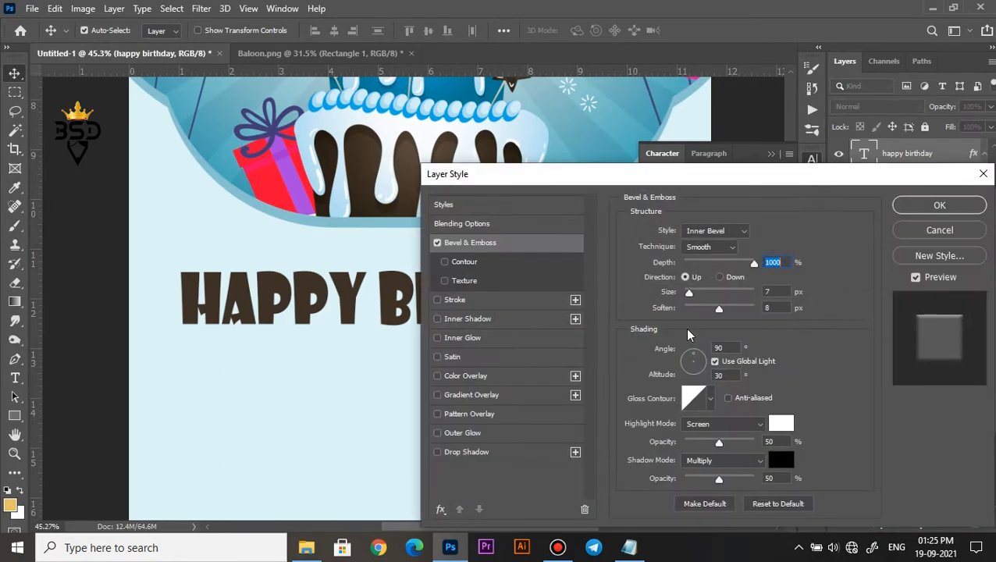
pyautogui.moveTo(488, 171); pyautogui.dragTo(564, 153)
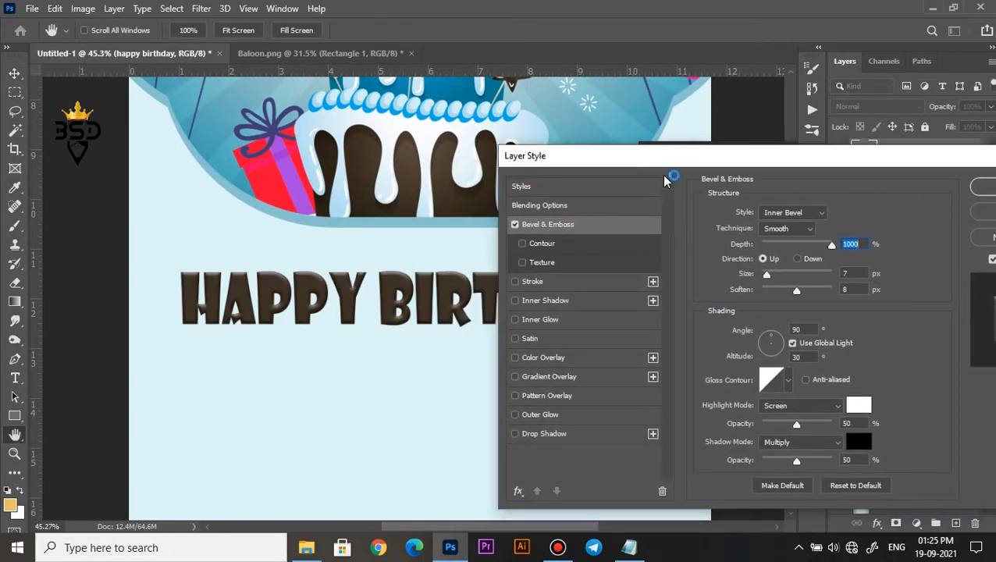
pyautogui.moveTo(797, 292); pyautogui.dragTo(806, 295)
pyautogui.moveTo(832, 245); pyautogui.dragTo(826, 245)
pyautogui.moveTo(920, 160); pyautogui.dragTo(777, 121)
pyautogui.click(876, 176)
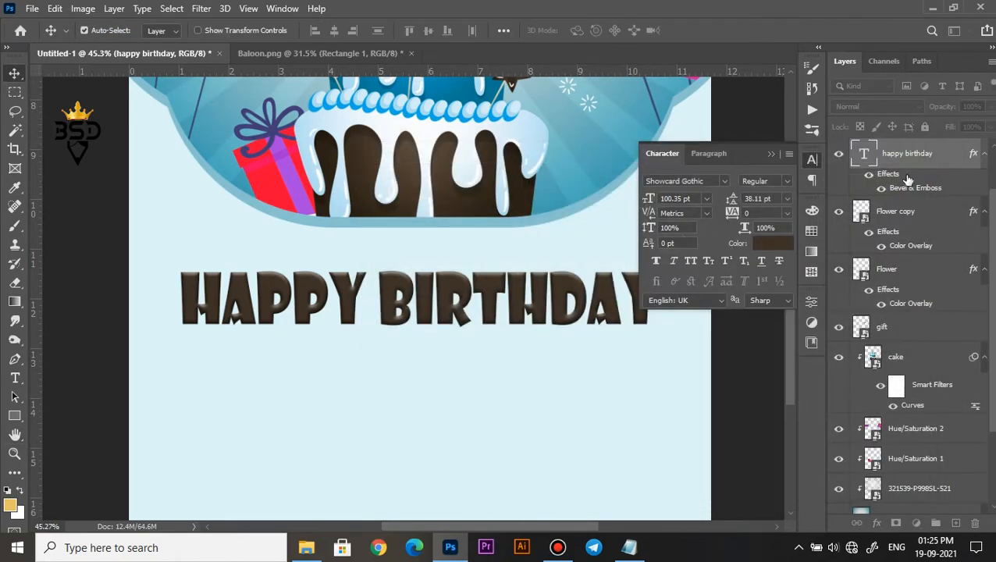
# Nudge the "happy birthday" text slightly upward toward the rounded cake shape.
pyautogui.scroll(-4, 378, 360)
pyautogui.press('Up')
pyautogui.press('Up')
pyautogui.press('Up')
pyautogui.press('Up')
pyautogui.press('Up')
pyautogui.press('Up')
pyautogui.press('Up')
pyautogui.press('Up')
pyautogui.press('Up')
pyautogui.press('Up')
pyautogui.press('Up')
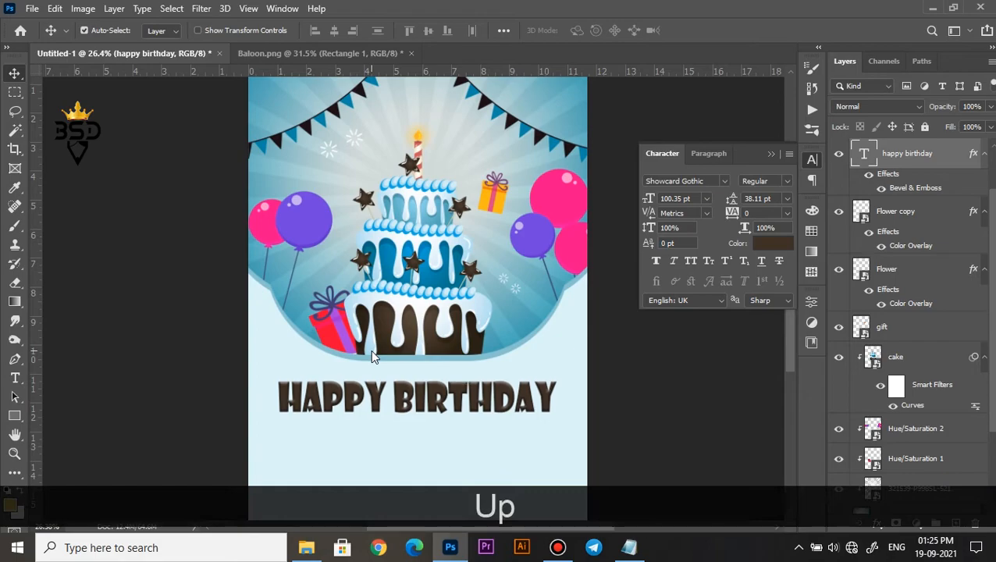
# Add the date text "sep | 21 | 2021" in the empty area below the "happy birthday" title.
pyautogui.press('space')
pyautogui.moveTo(413, 401); pyautogui.dragTo(422, 245)
pyautogui.scroll(1, 418, 234)
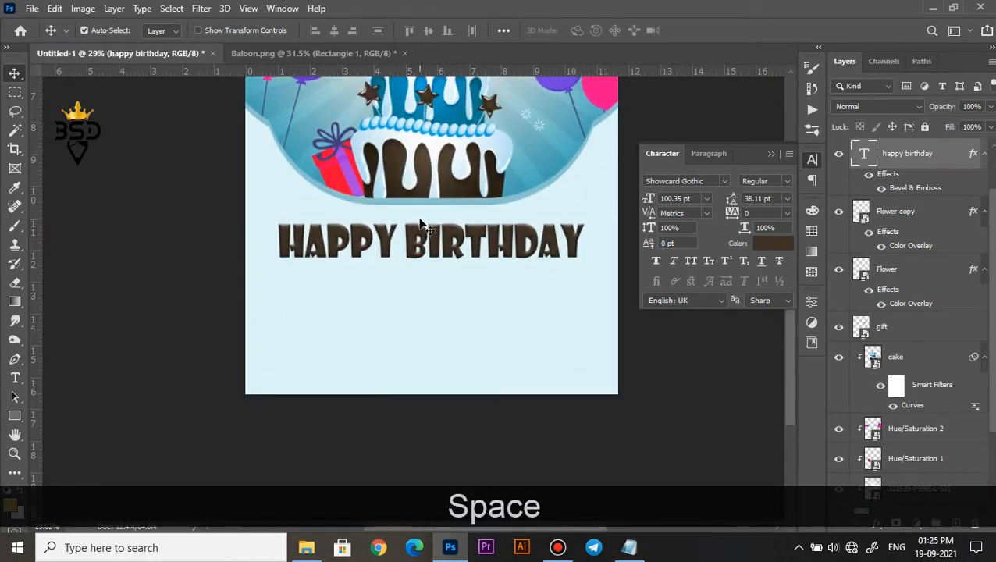
pyautogui.click(403, 301)
pyautogui.press('t')
pyautogui.click(403, 300)
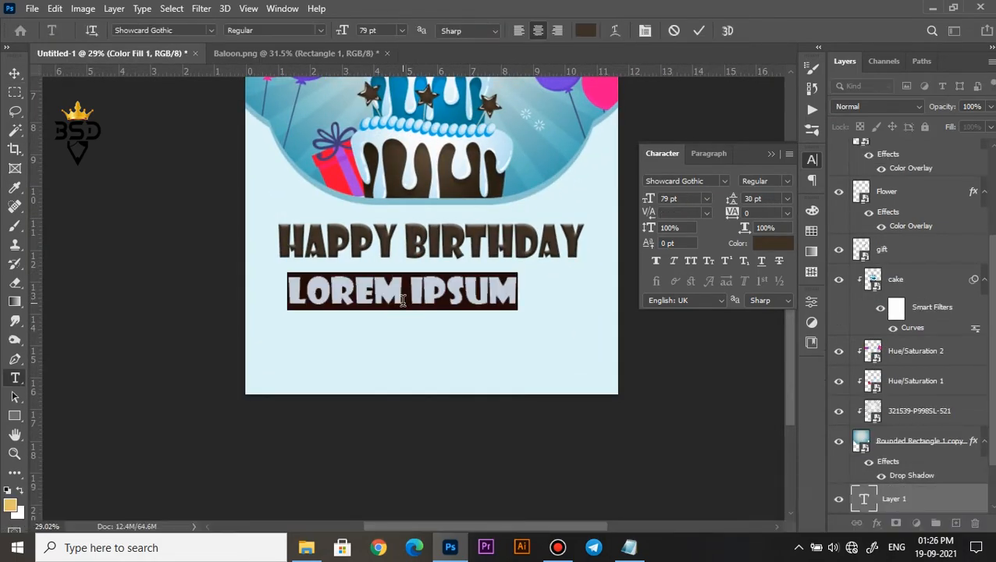
pyautogui.write('SEP')
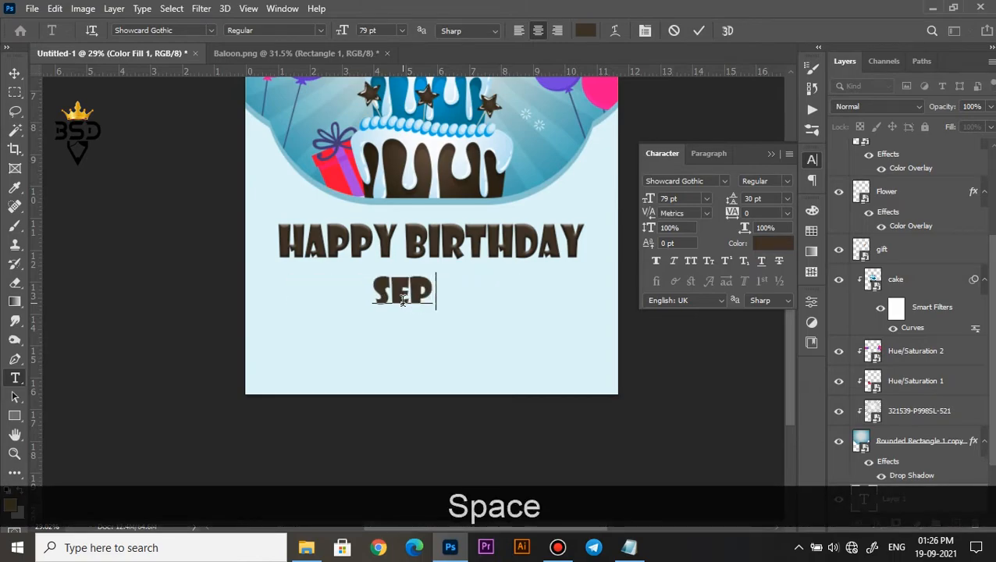
pyautogui.write(' | ')
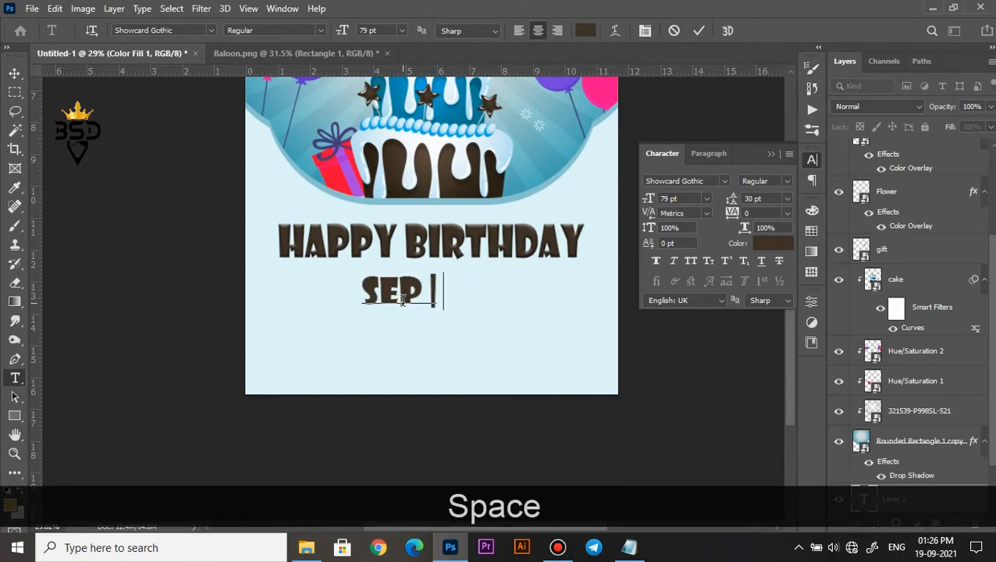
pyautogui.write('21 | 2021')
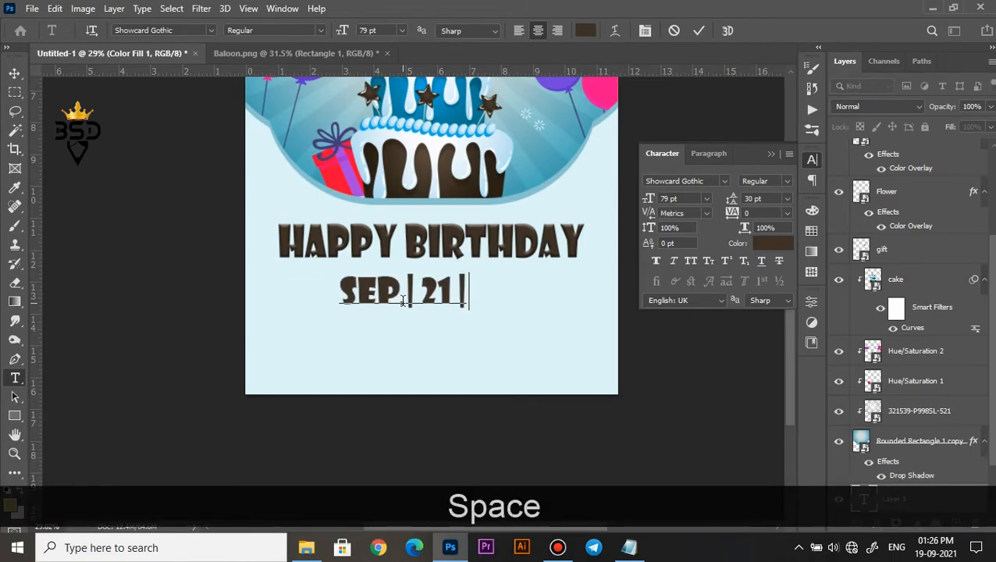
# Set the date text to the Bebas Neue font at 49 pt.
pyautogui.hotkey('ctrl', 'a')
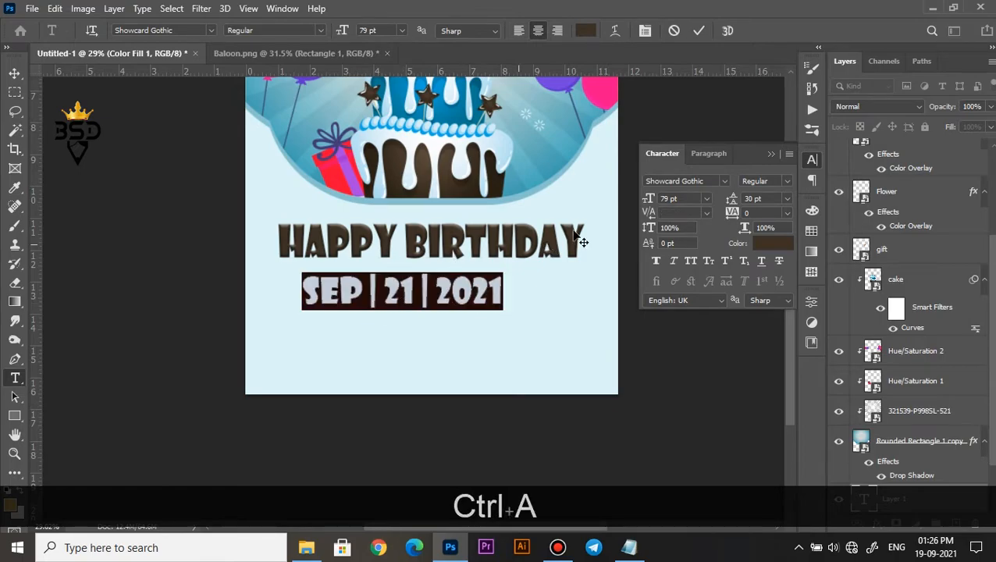
pyautogui.click(723, 181)
pyautogui.click(672, 222)
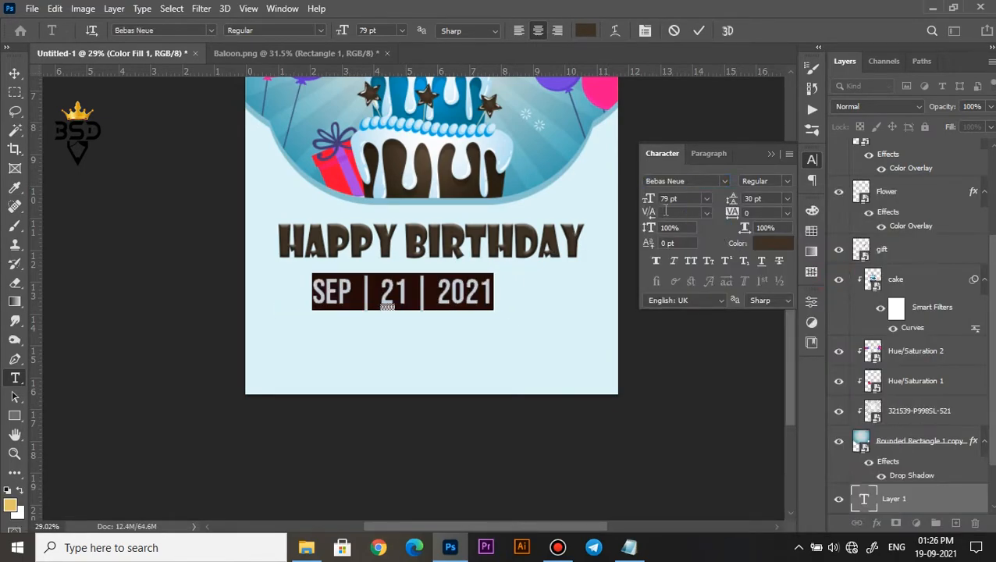
pyautogui.moveTo(648, 199); pyautogui.dragTo(629, 200)
pyautogui.click(697, 31)
# Move the date so it sits centered beneath the "happy birthday" title.
pyautogui.scroll(2, 428, 287)
pyautogui.press('v')
pyautogui.moveTo(437, 303); pyautogui.dragTo(473, 295)
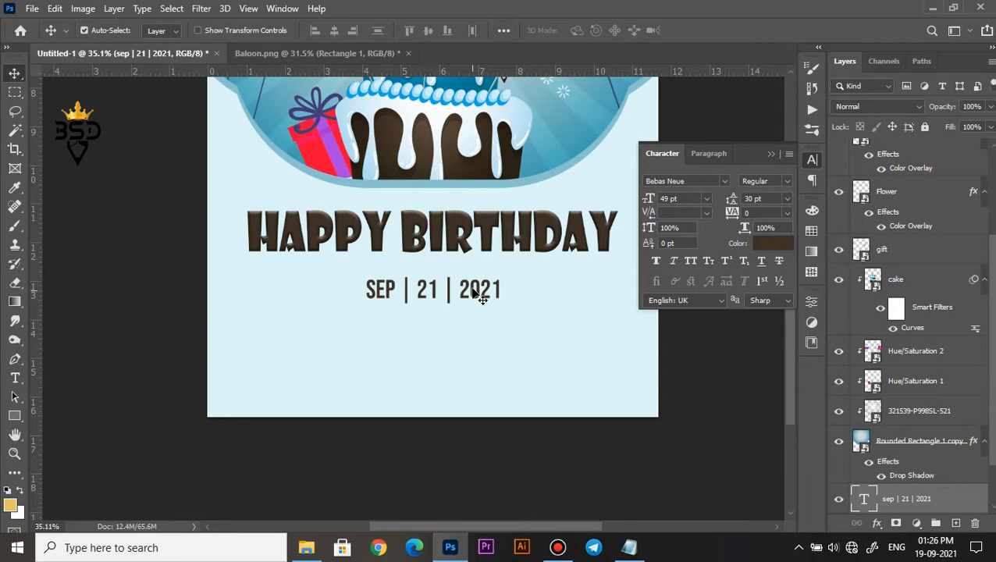
pyautogui.scroll(-2, 473, 293)
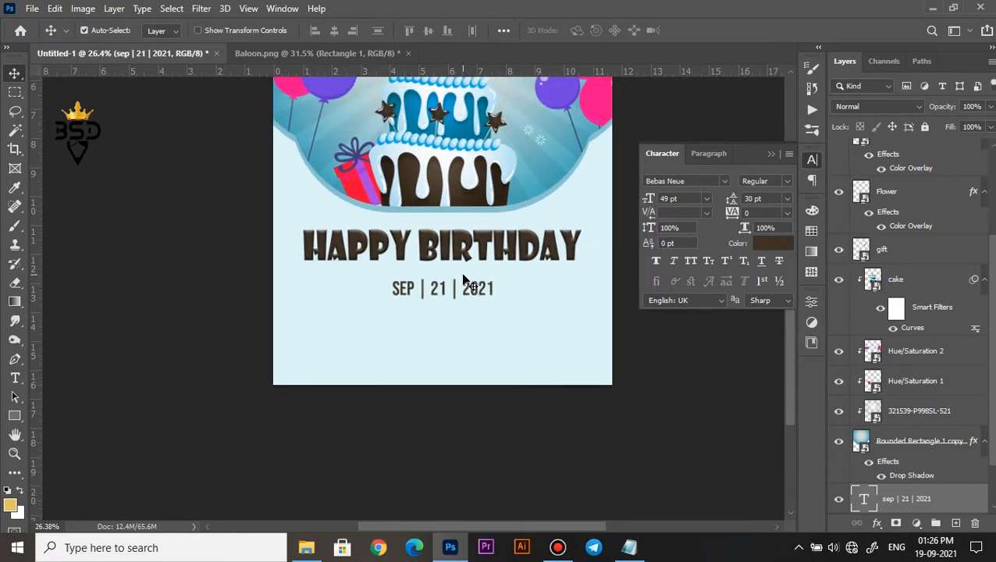
# Duplicate the date text directly below the original, aligned with it.
pyautogui.scroll(2, 464, 280)
pyautogui.scroll(1, 428, 306)
pyautogui.moveTo(422, 289); pyautogui.dragTo(441, 341)
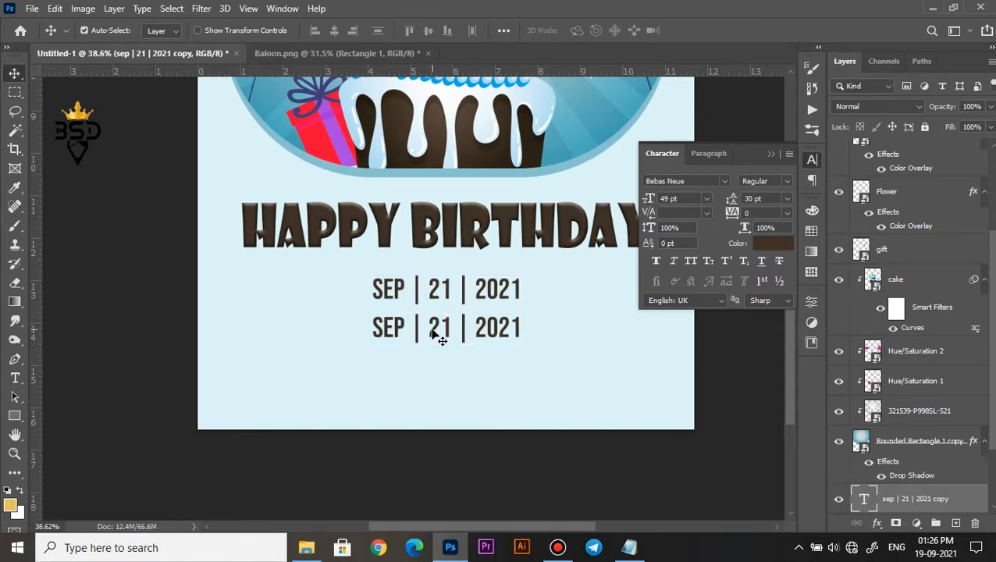
# Switch to Notepad, copy the first three lines of the lorem ipsum text, and return to the poster.
pyautogui.click(631, 546)
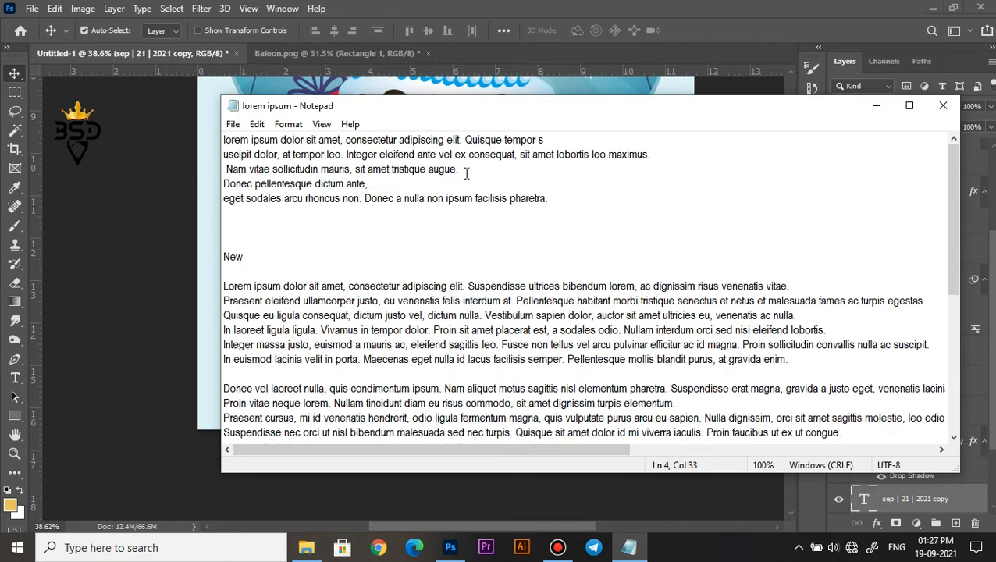
pyautogui.moveTo(465, 170); pyautogui.dragTo(223, 139)
pyautogui.hotkey('ctrl', 'c')
pyautogui.click(877, 105)
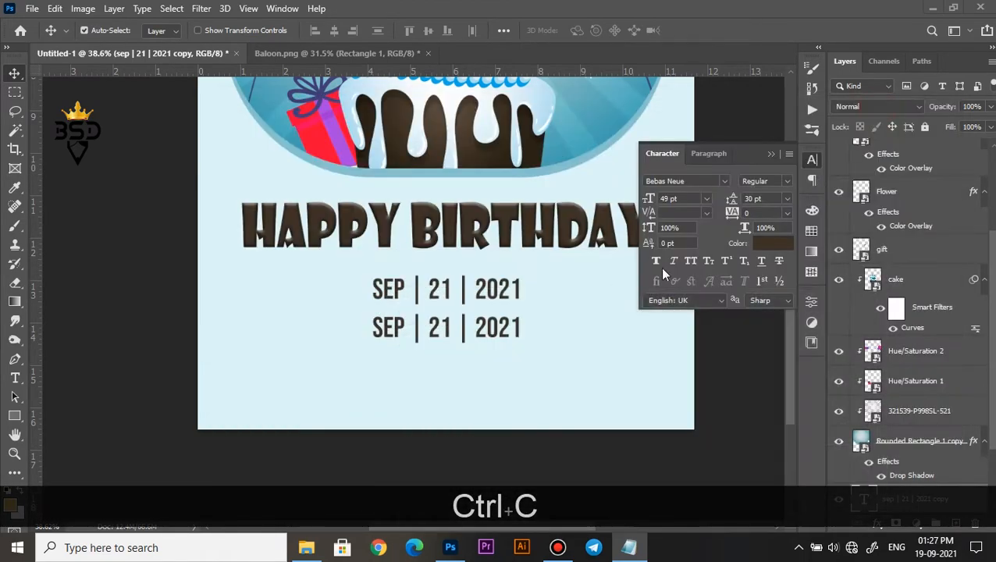
# Replace the duplicated date's text with the copied three lines of lorem ipsum.
pyautogui.press('t')
pyautogui.click(486, 328)
pyautogui.hotkey('ctrl', 'a')
pyautogui.hotkey('ctrl', 'v')
# Set the lorem ipsum paragraph to Arial at 18 pt with 33 pt leading.
pyautogui.hotkey('ctrl', 'a')
pyautogui.click(725, 181)
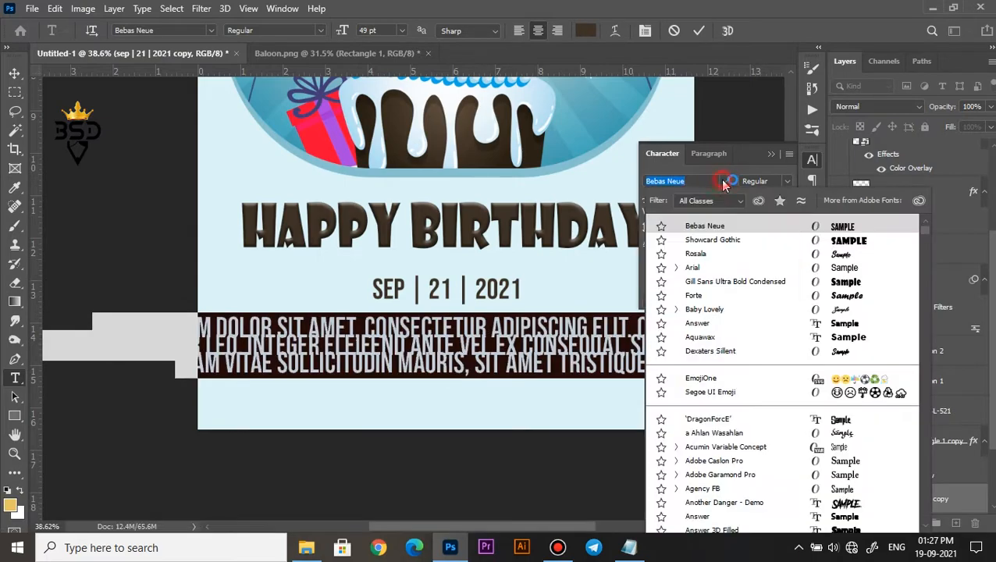
pyautogui.click(816, 273)
pyautogui.click(788, 199)
pyautogui.click(764, 212)
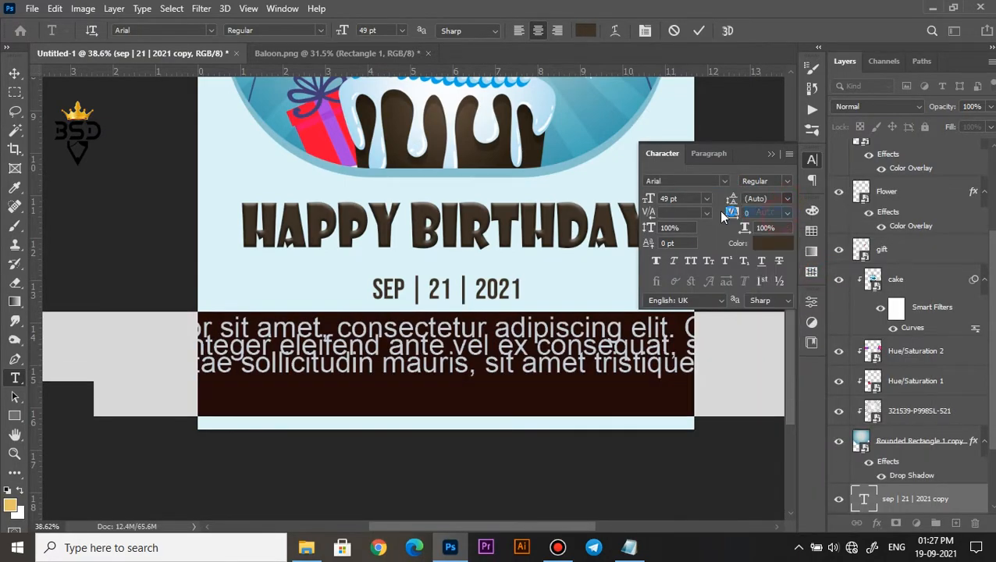
pyautogui.moveTo(650, 197); pyautogui.dragTo(630, 196)
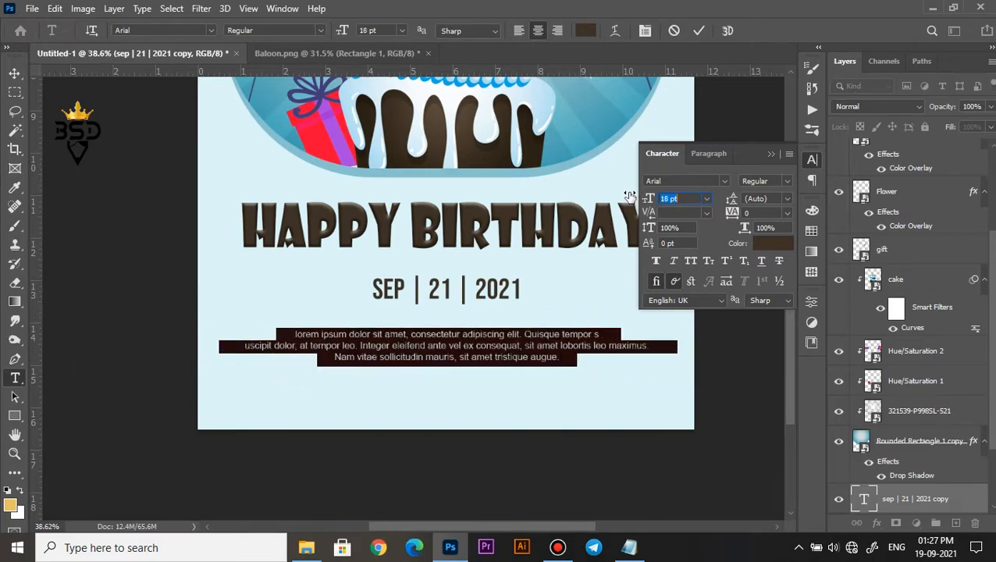
pyautogui.click(698, 31)
pyautogui.moveTo(733, 200); pyautogui.dragTo(740, 200)
# Move the lorem ipsum paragraph slightly upward, closer beneath the date.
pyautogui.hotkey('ctrl', '0')
pyautogui.scroll(4, 468, 381)
pyautogui.moveTo(468, 382); pyautogui.dragTo(477, 283)
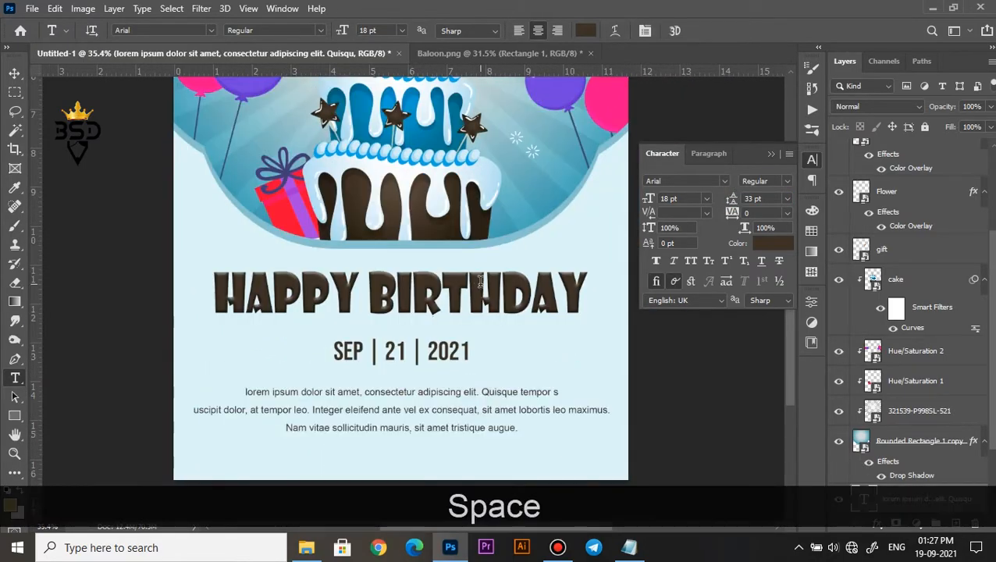
pyautogui.press('v')
pyautogui.scroll(1, 448, 387)
pyautogui.moveTo(448, 386); pyautogui.dragTo(453, 368)
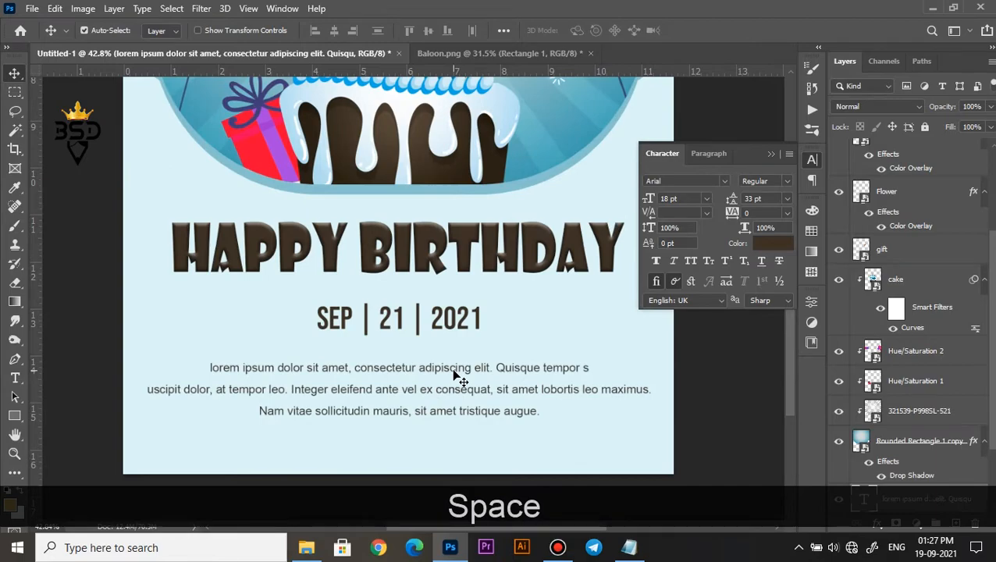
pyautogui.press('Up')
pyautogui.press('Up')
pyautogui.press('Up')
pyautogui.press('Up')
pyautogui.press('Up')
# Scale the lorem ipsum paragraph proportionally to about 90% so it matches the title's width.
pyautogui.hotkey('ctrl', 't')
pyautogui.moveTo(651, 358); pyautogui.dragTo(627, 360)
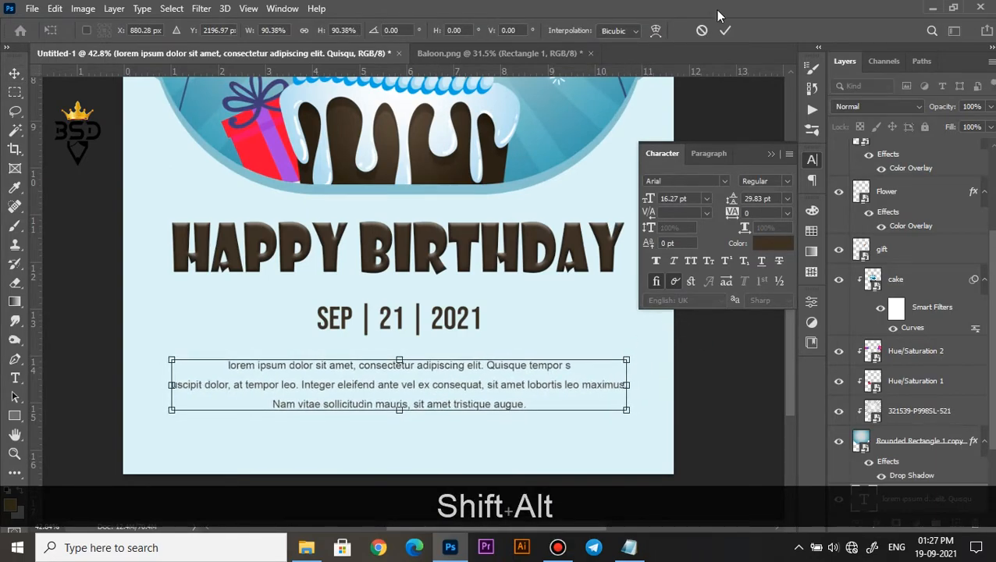
pyautogui.click(725, 29)
# Nudge the date slightly downward to even the spacing between the title and the paragraph.
pyautogui.scroll(-2, 395, 347)
pyautogui.click(421, 337)
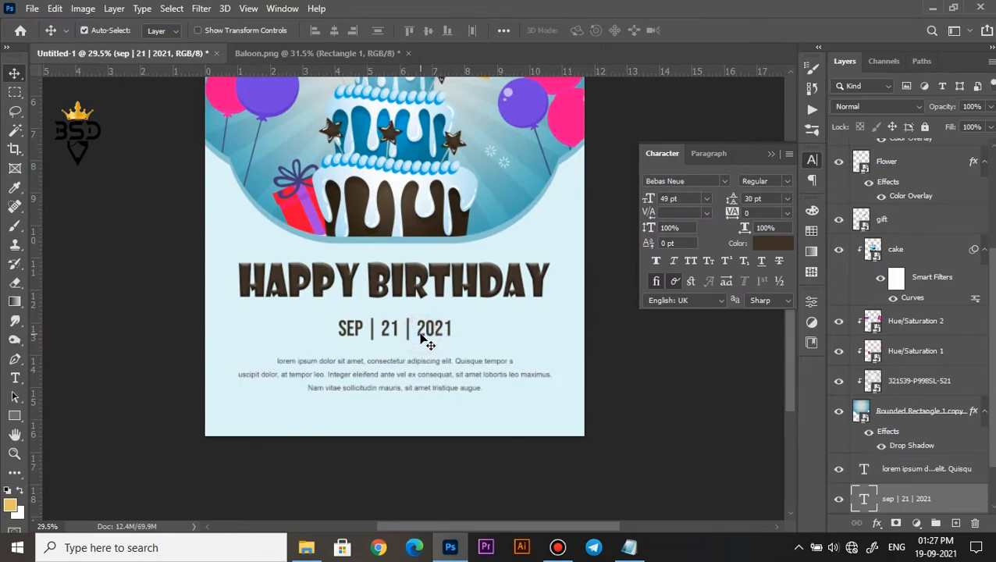
pyautogui.press('Down')
pyautogui.press('Down')
pyautogui.press('Down')
pyautogui.press('Down')
pyautogui.press('Down')
pyautogui.scroll(-1, 427, 342)
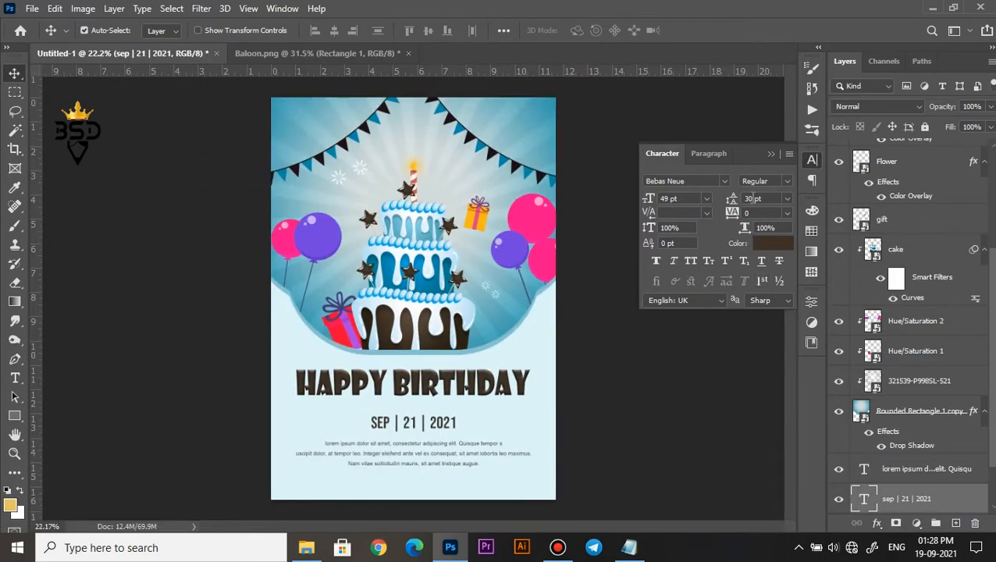
# Hide the character settings and examine the whole poster's layout, fitted to the screen.
pyautogui.click(771, 155)
pyautogui.scroll(1, 375, 162)
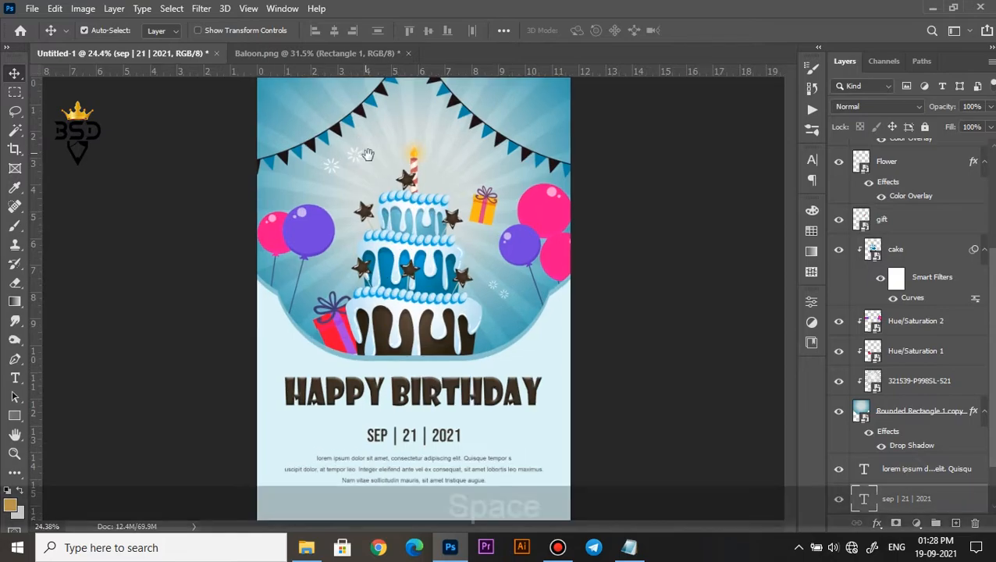
pyautogui.press('space')
pyautogui.click(406, 251)
pyautogui.scroll(-1, 405, 152)
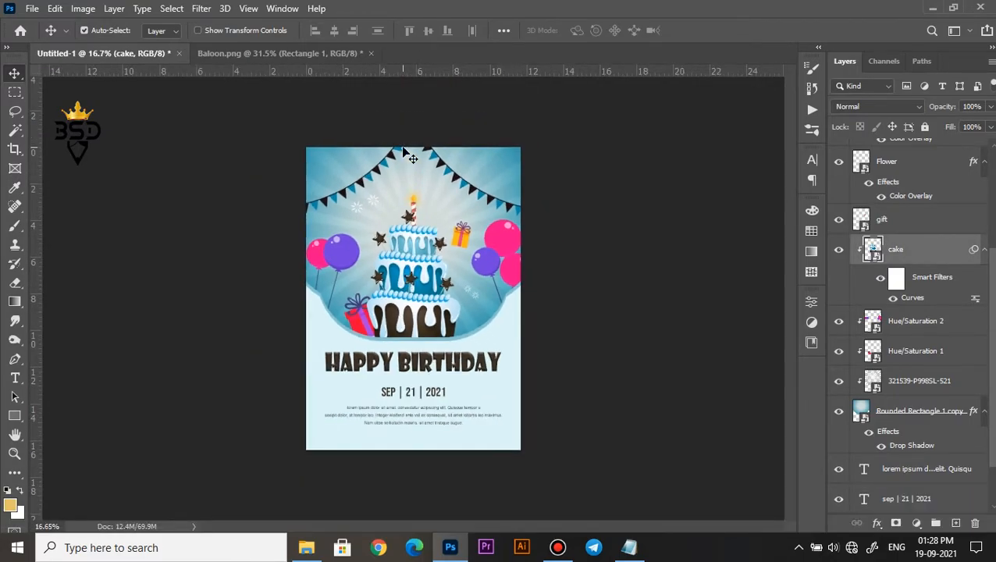
pyautogui.scroll(1, 584, 190)
pyautogui.press('z')
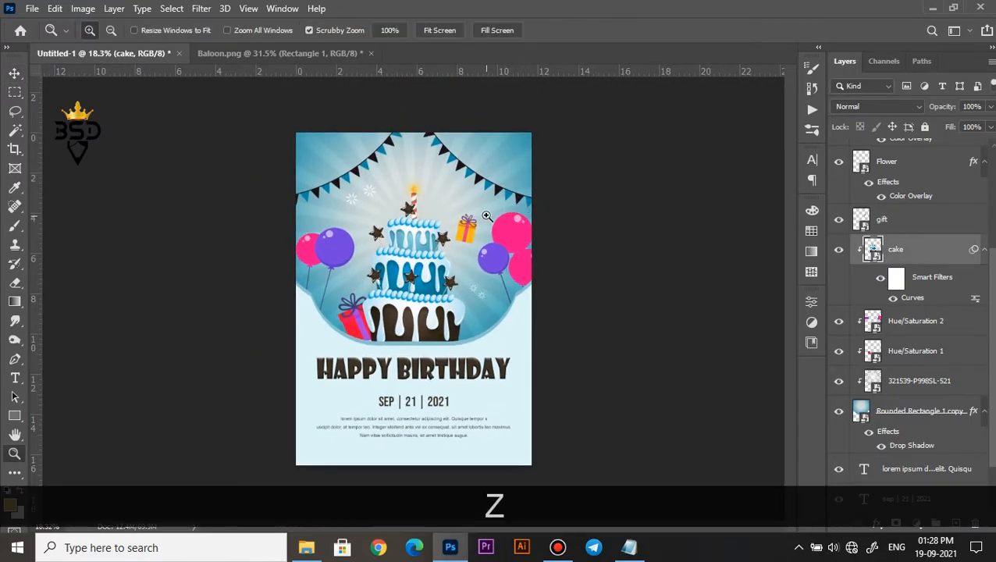
pyautogui.rightClick(479, 209)
pyautogui.click(515, 225)
pyautogui.press('v')
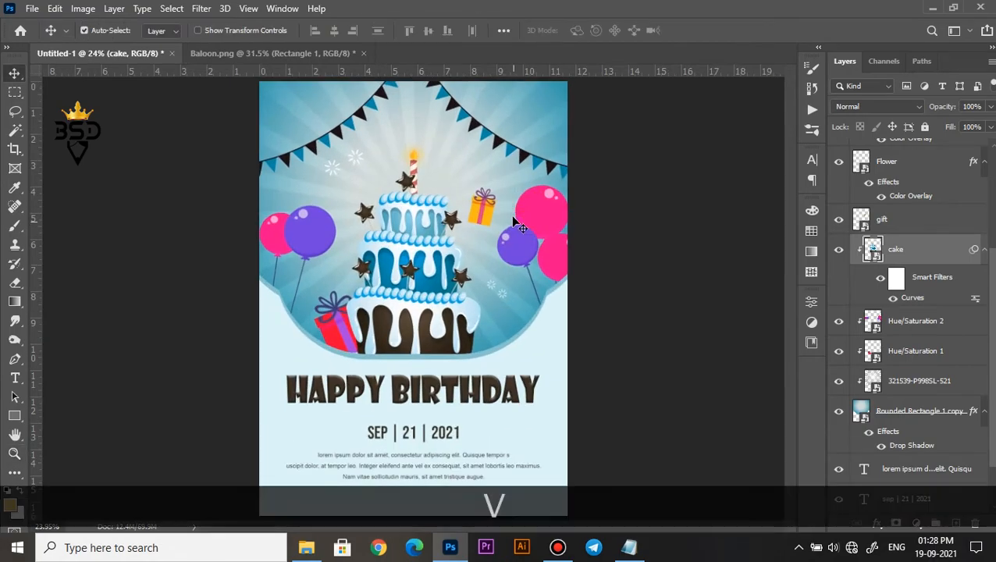